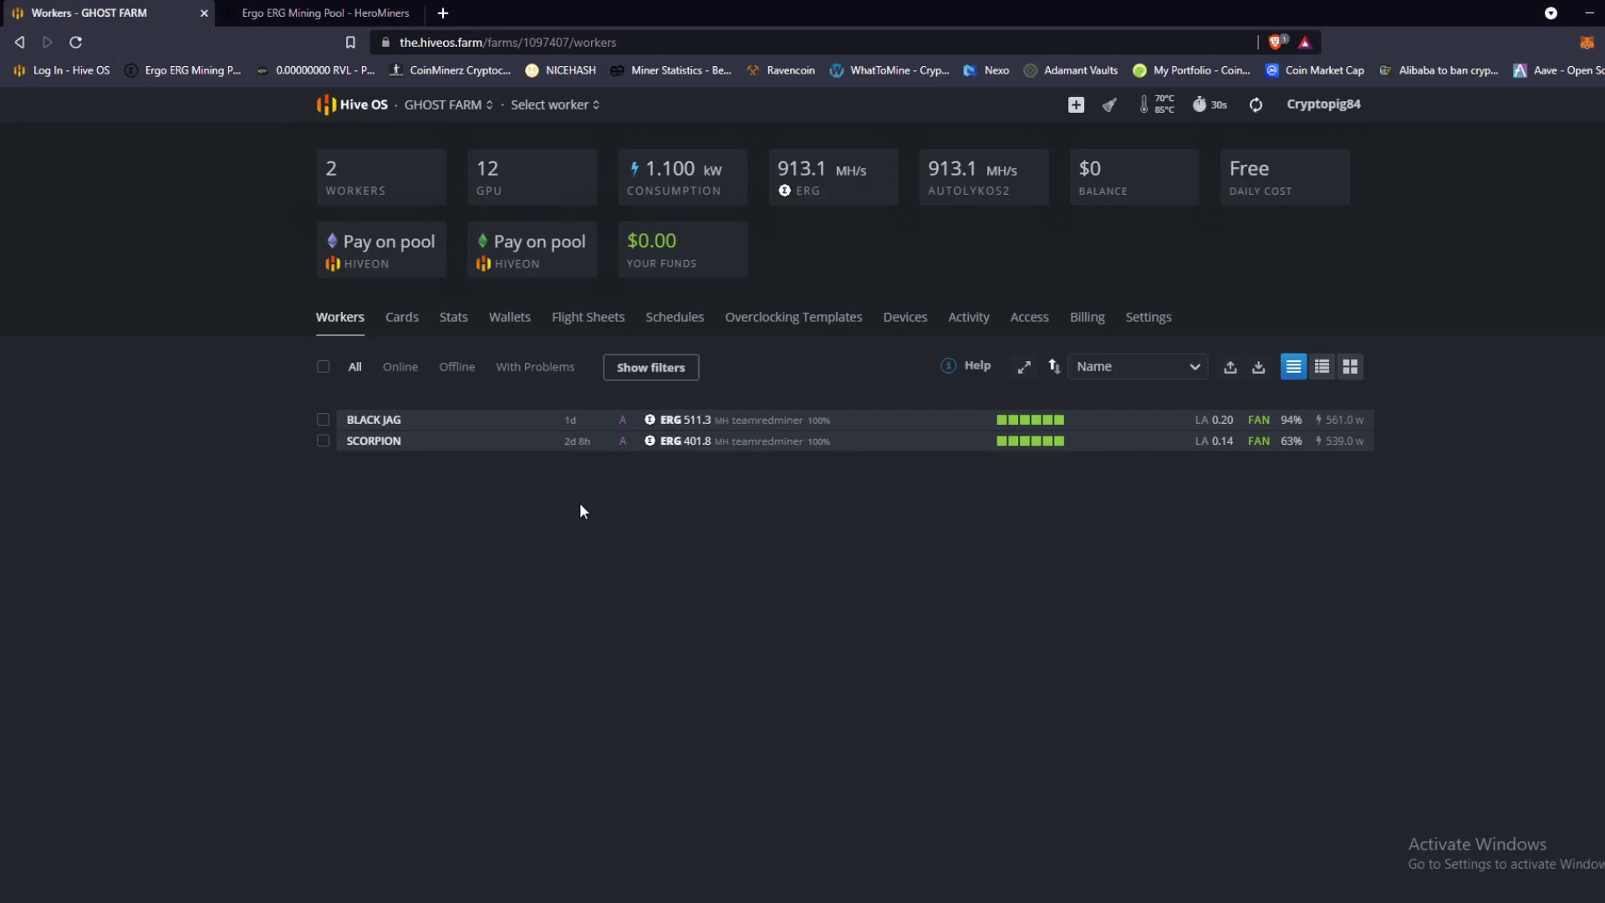
Show the worker list, then close it without choosing a worker.
left_click(552, 104)
left_click(546, 256)
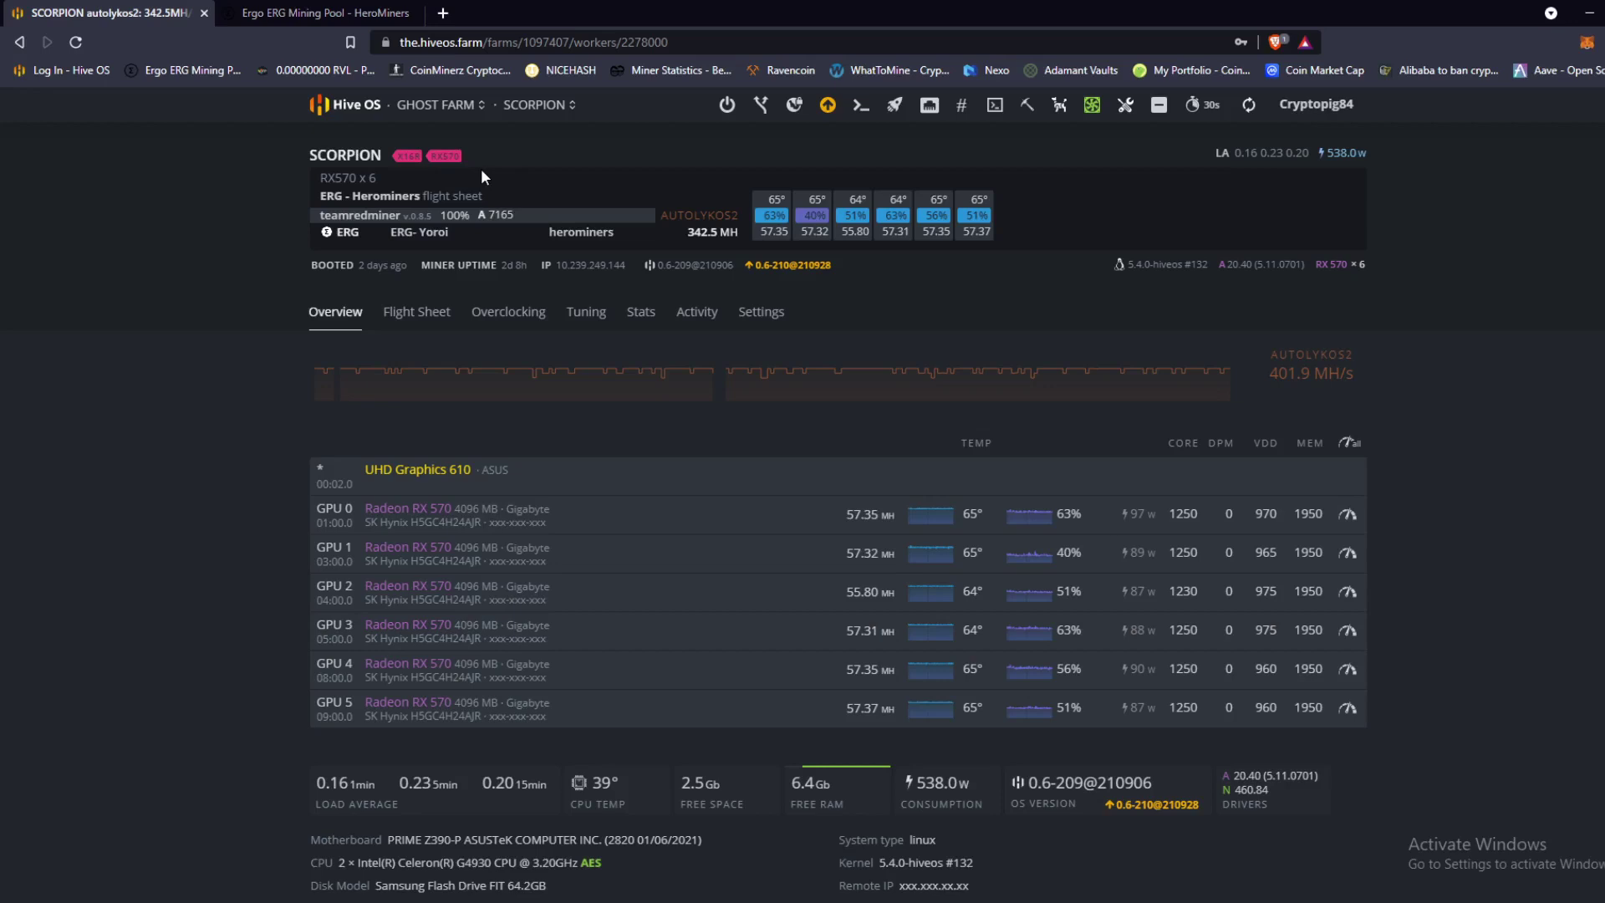
Return to the farm's Schedules, add a new event and tag it RX570.
key("alt+Left")
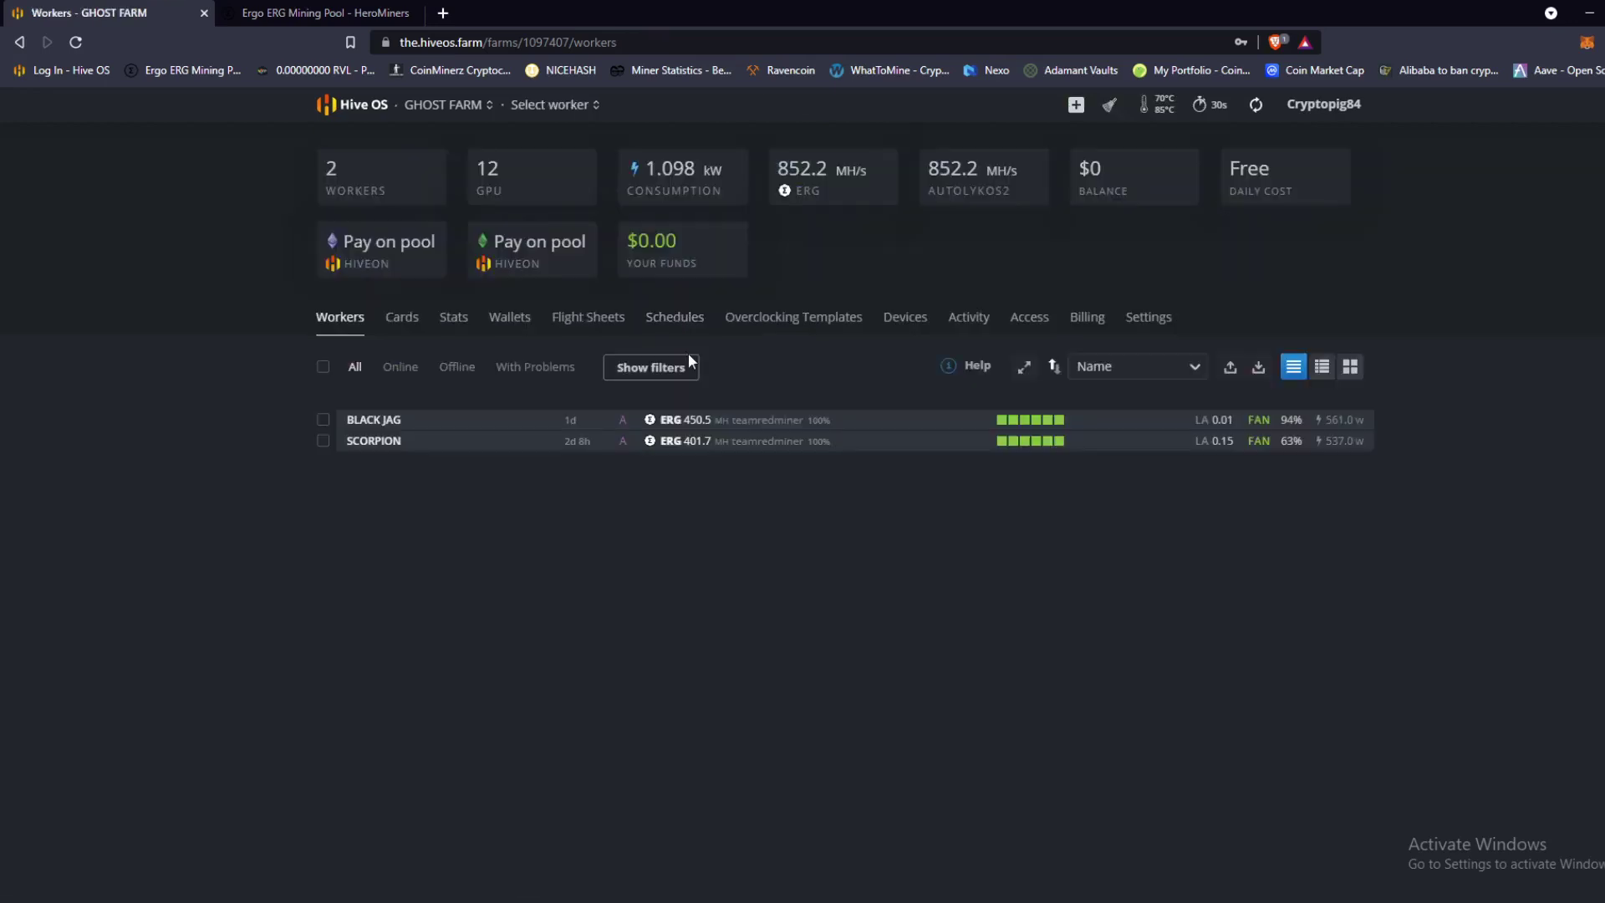
left_click(659, 326)
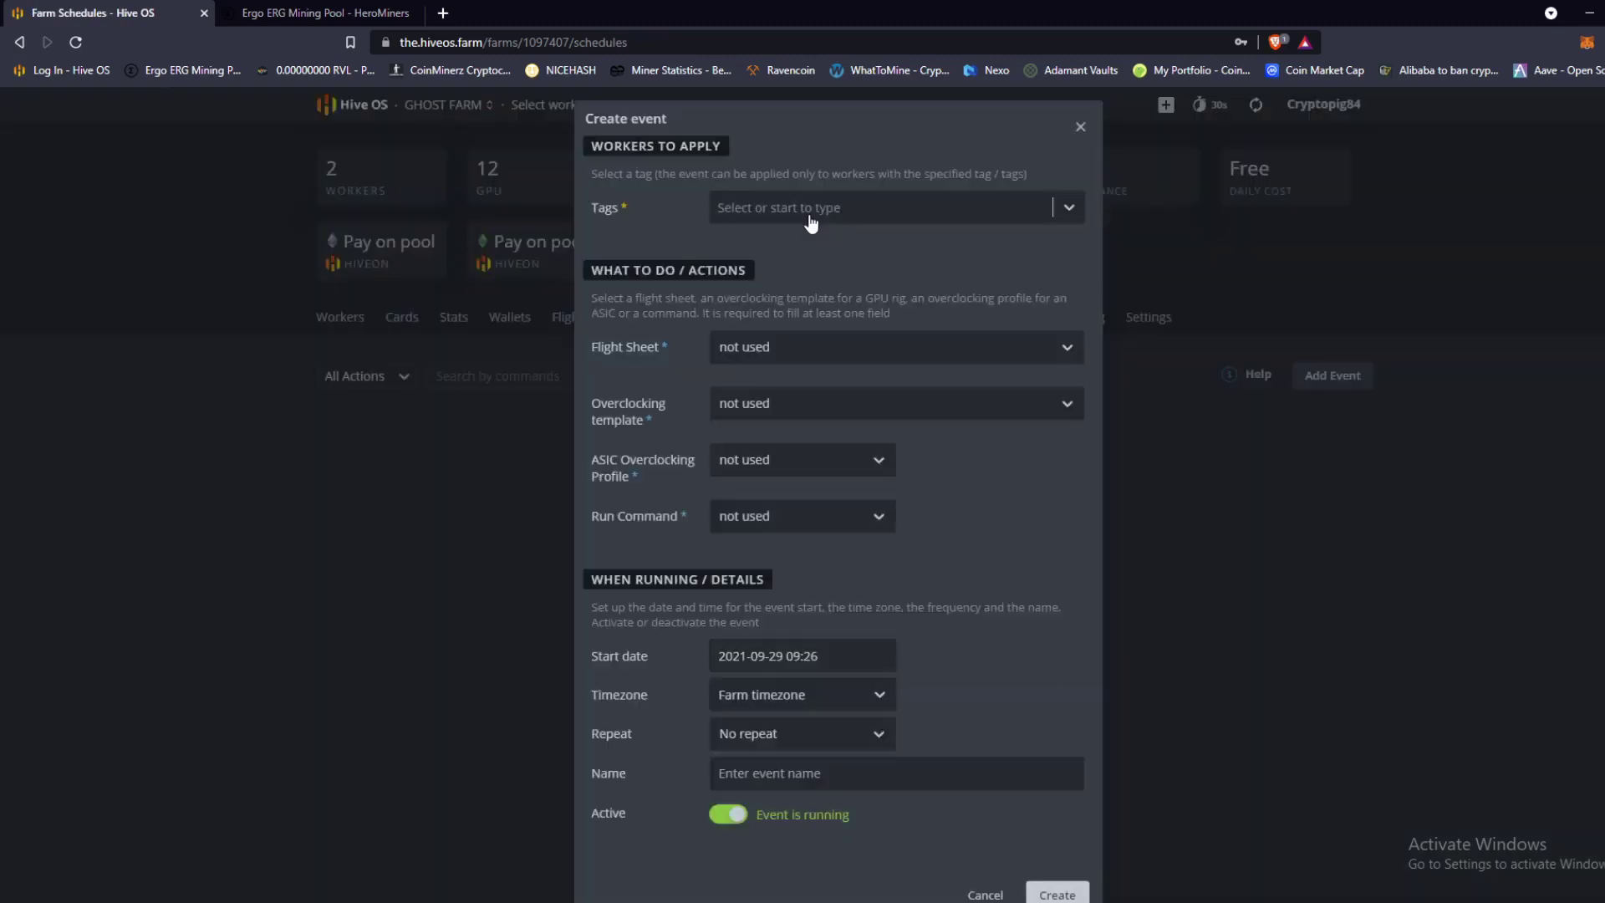
left_click(810, 211)
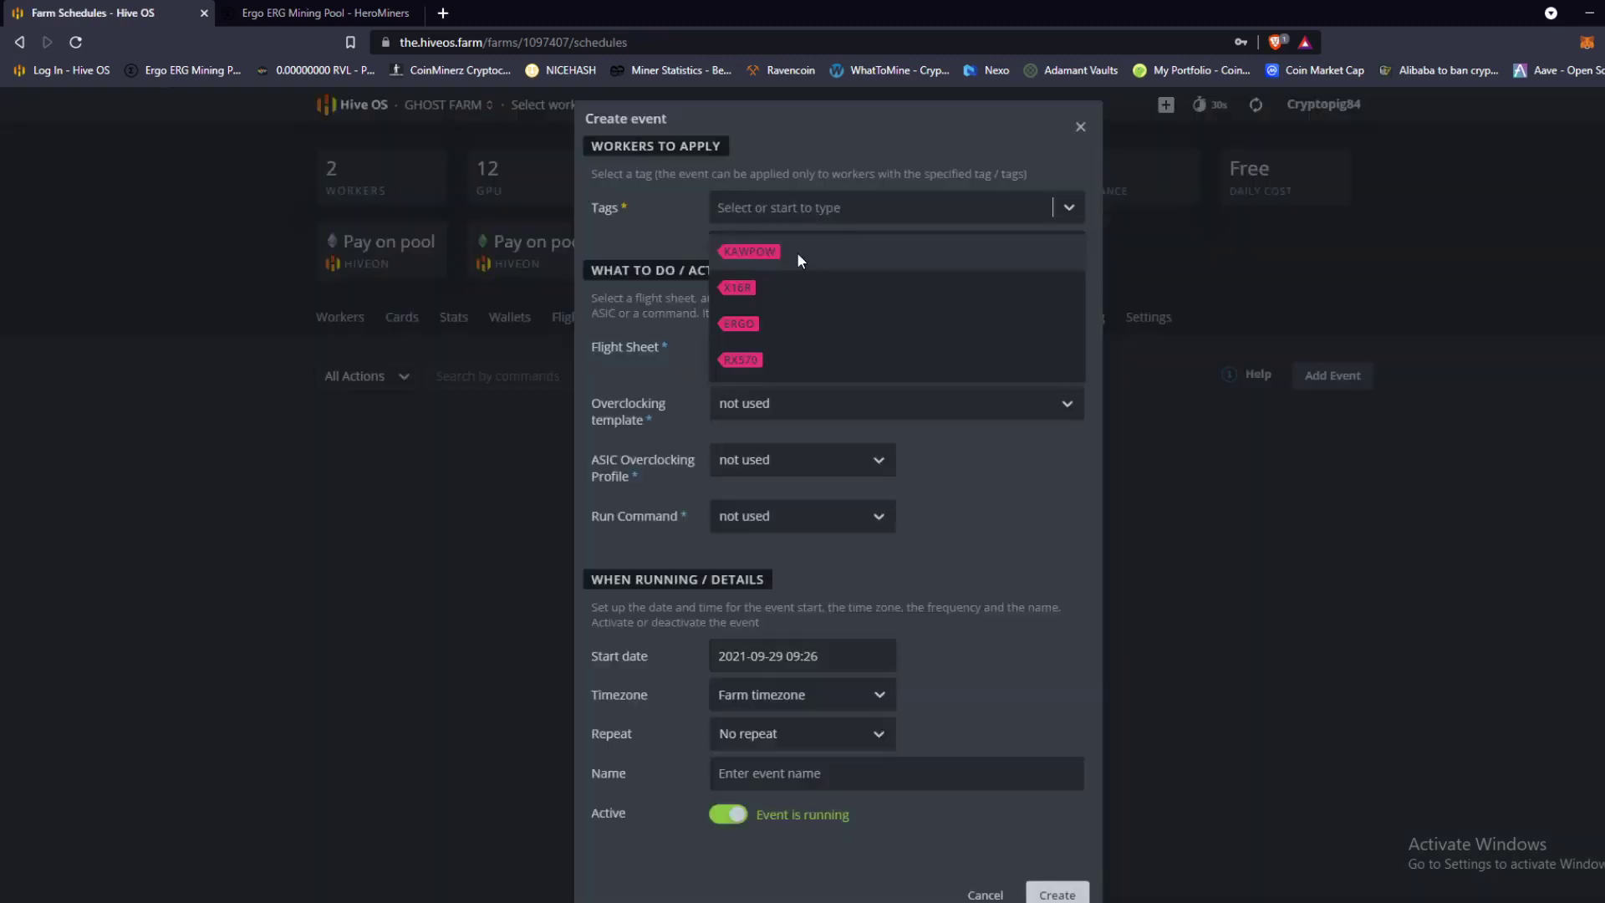
left_click(742, 363)
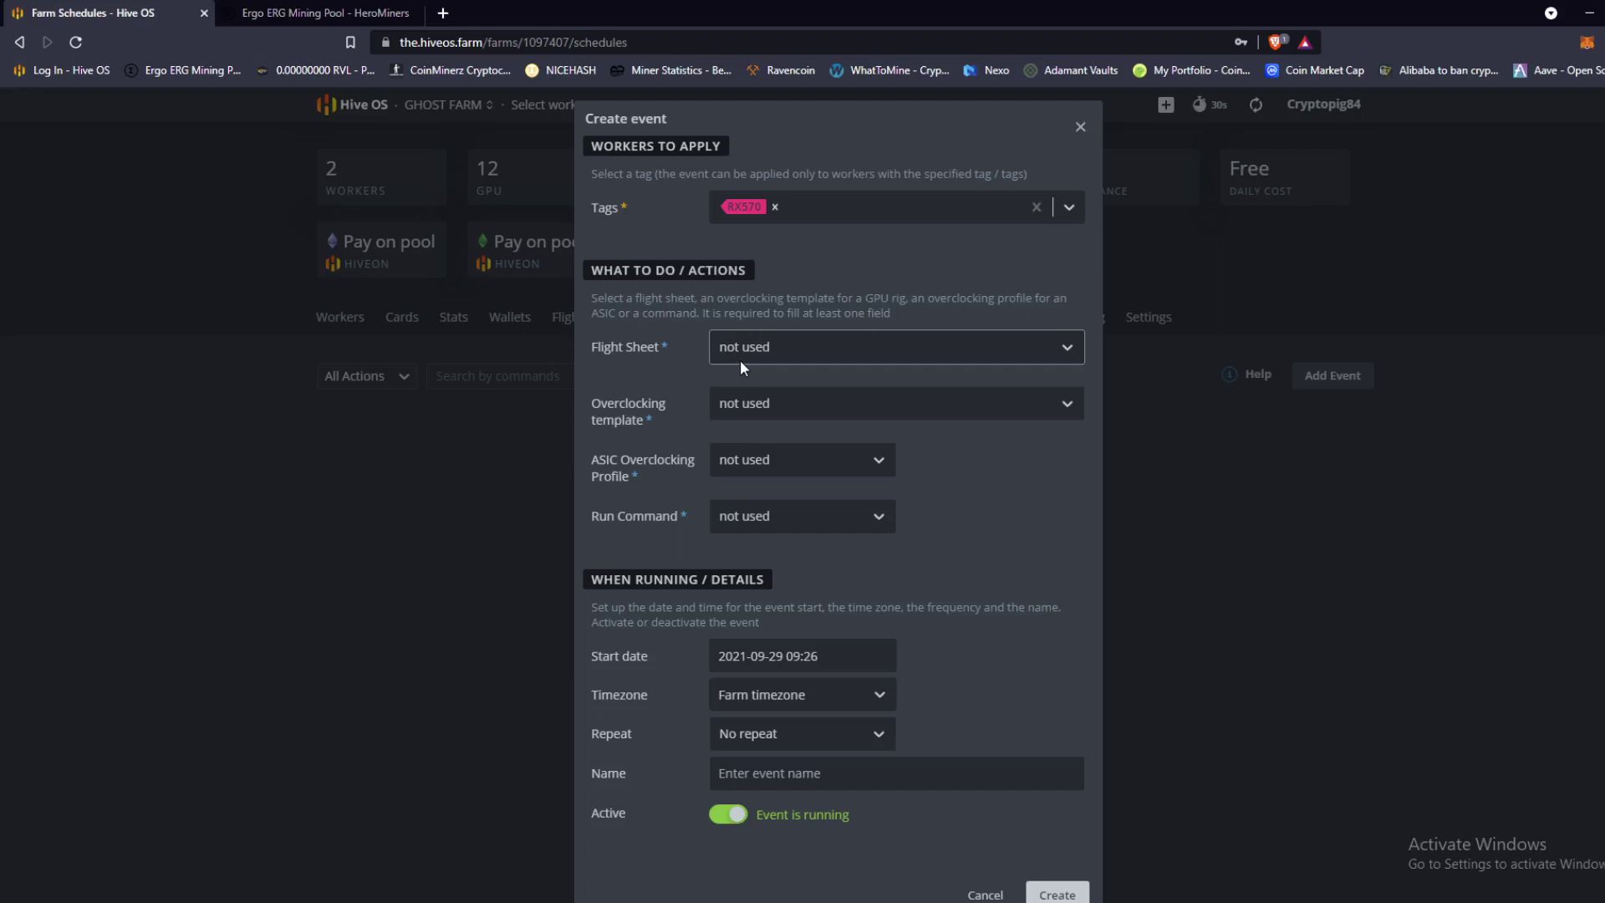
left_click(1066, 349)
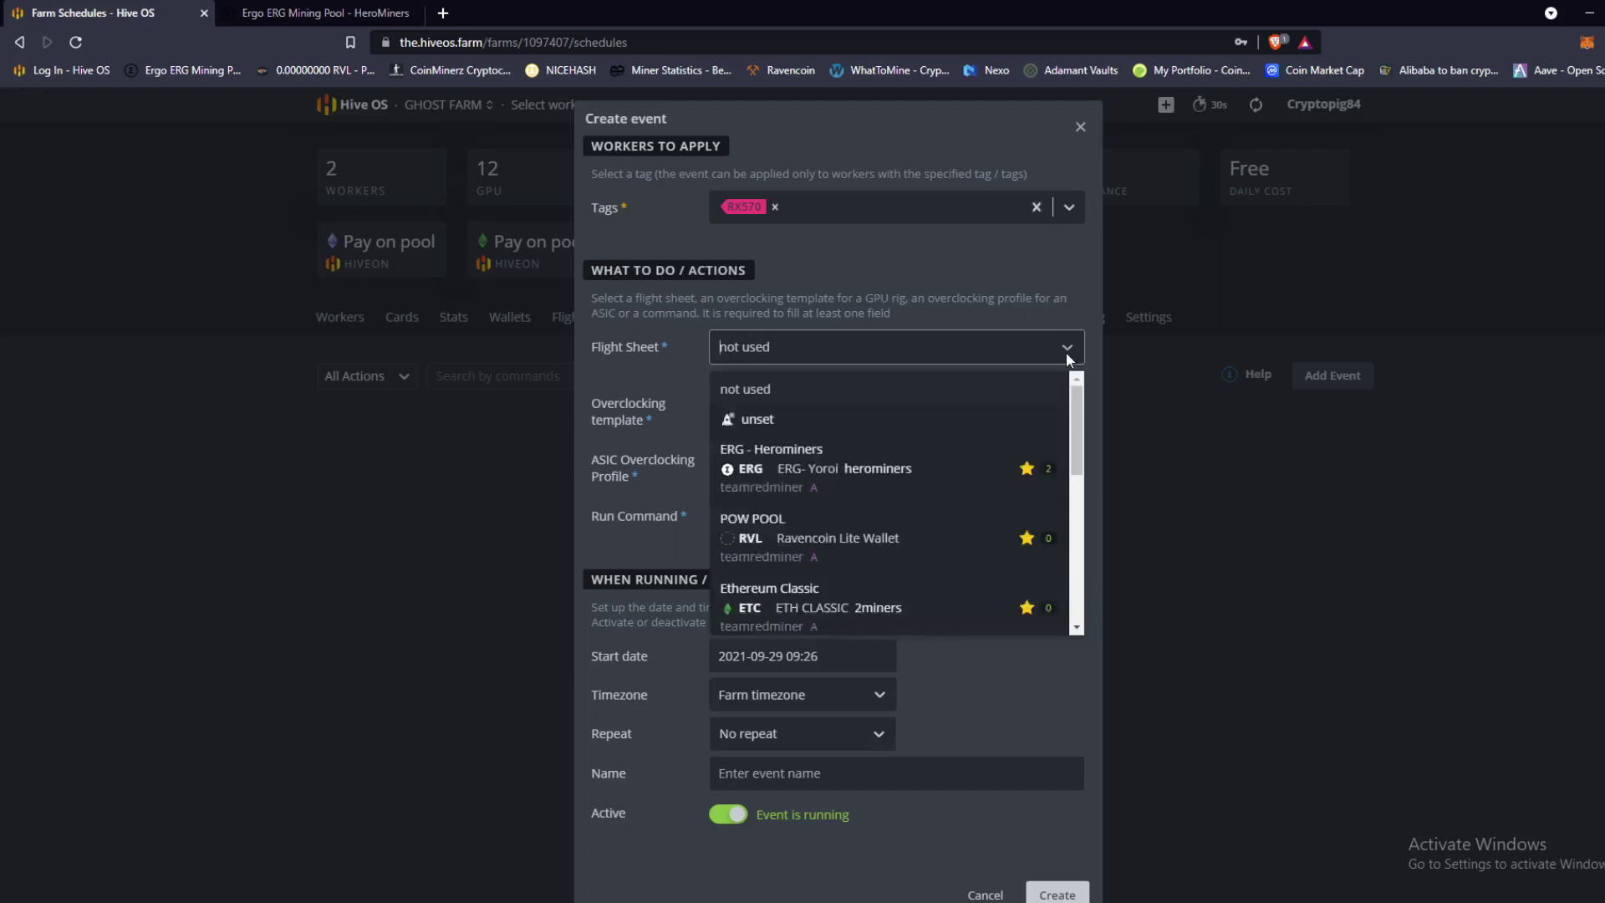
Set the flight sheet to unset and apply the X16R overclocking template in replace mode.
left_click(781, 419)
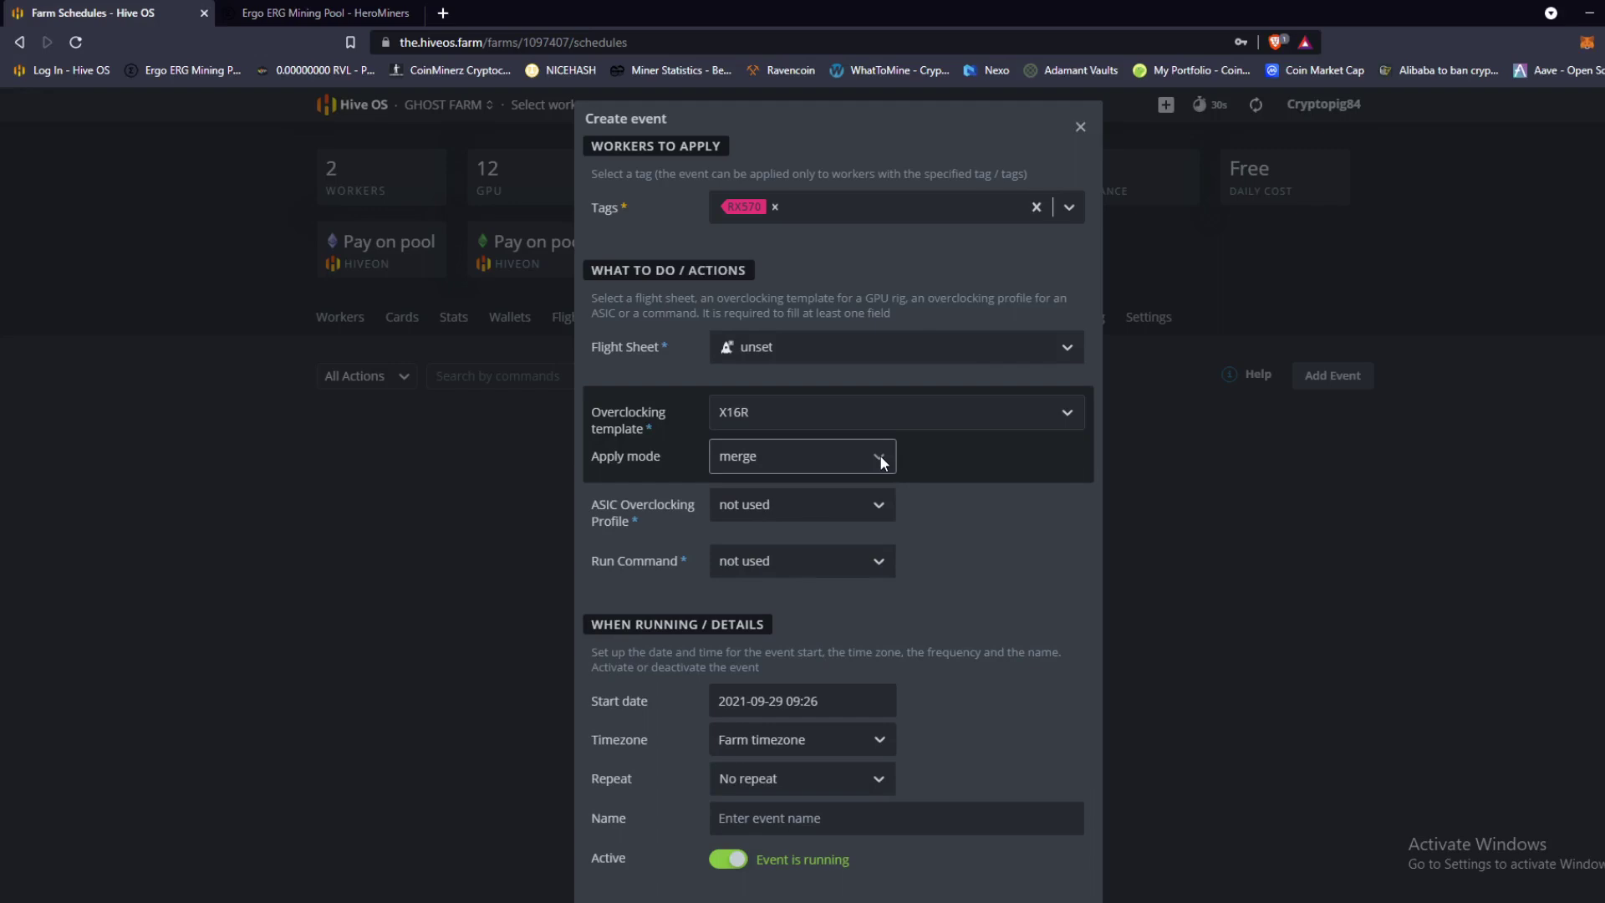
left_click(879, 455)
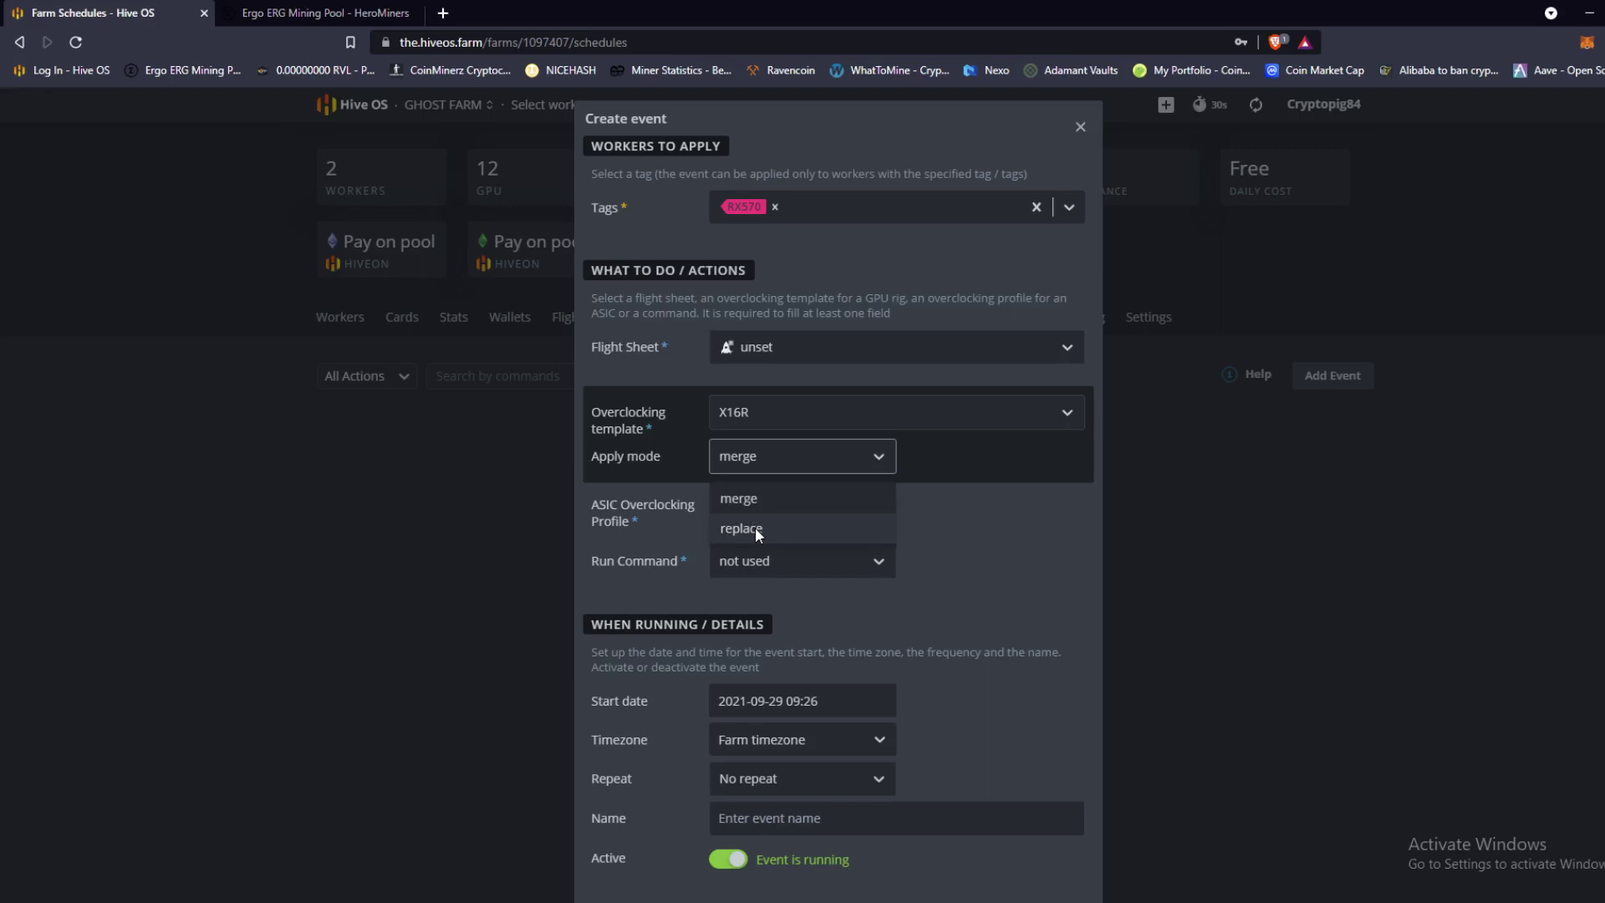
left_click(755, 527)
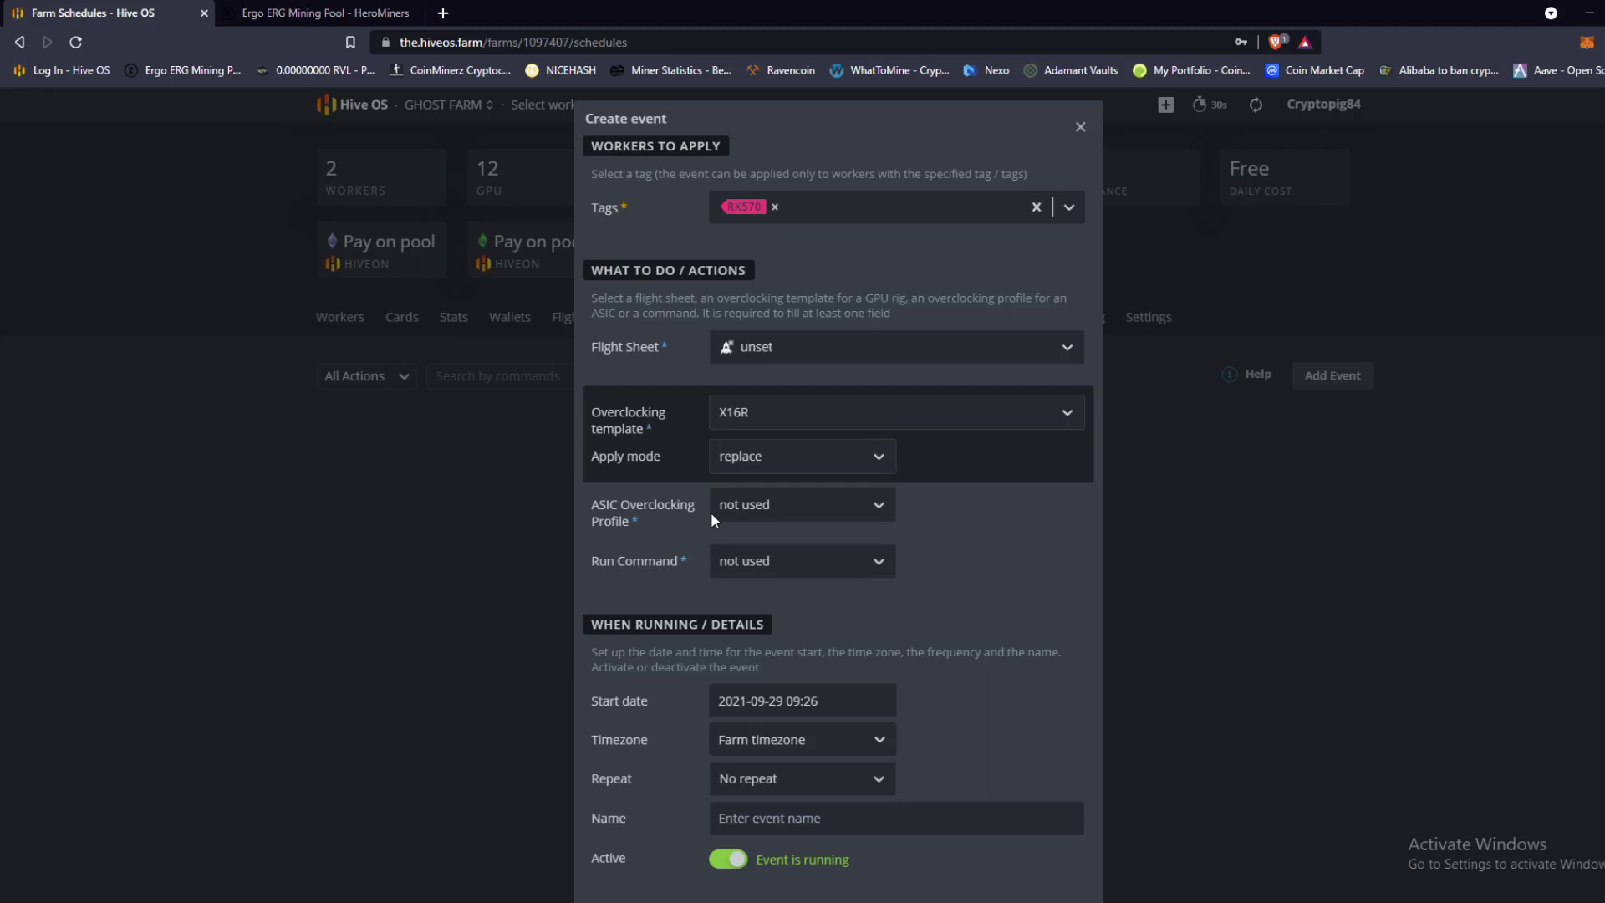
scroll(711, 511, "down", 1)
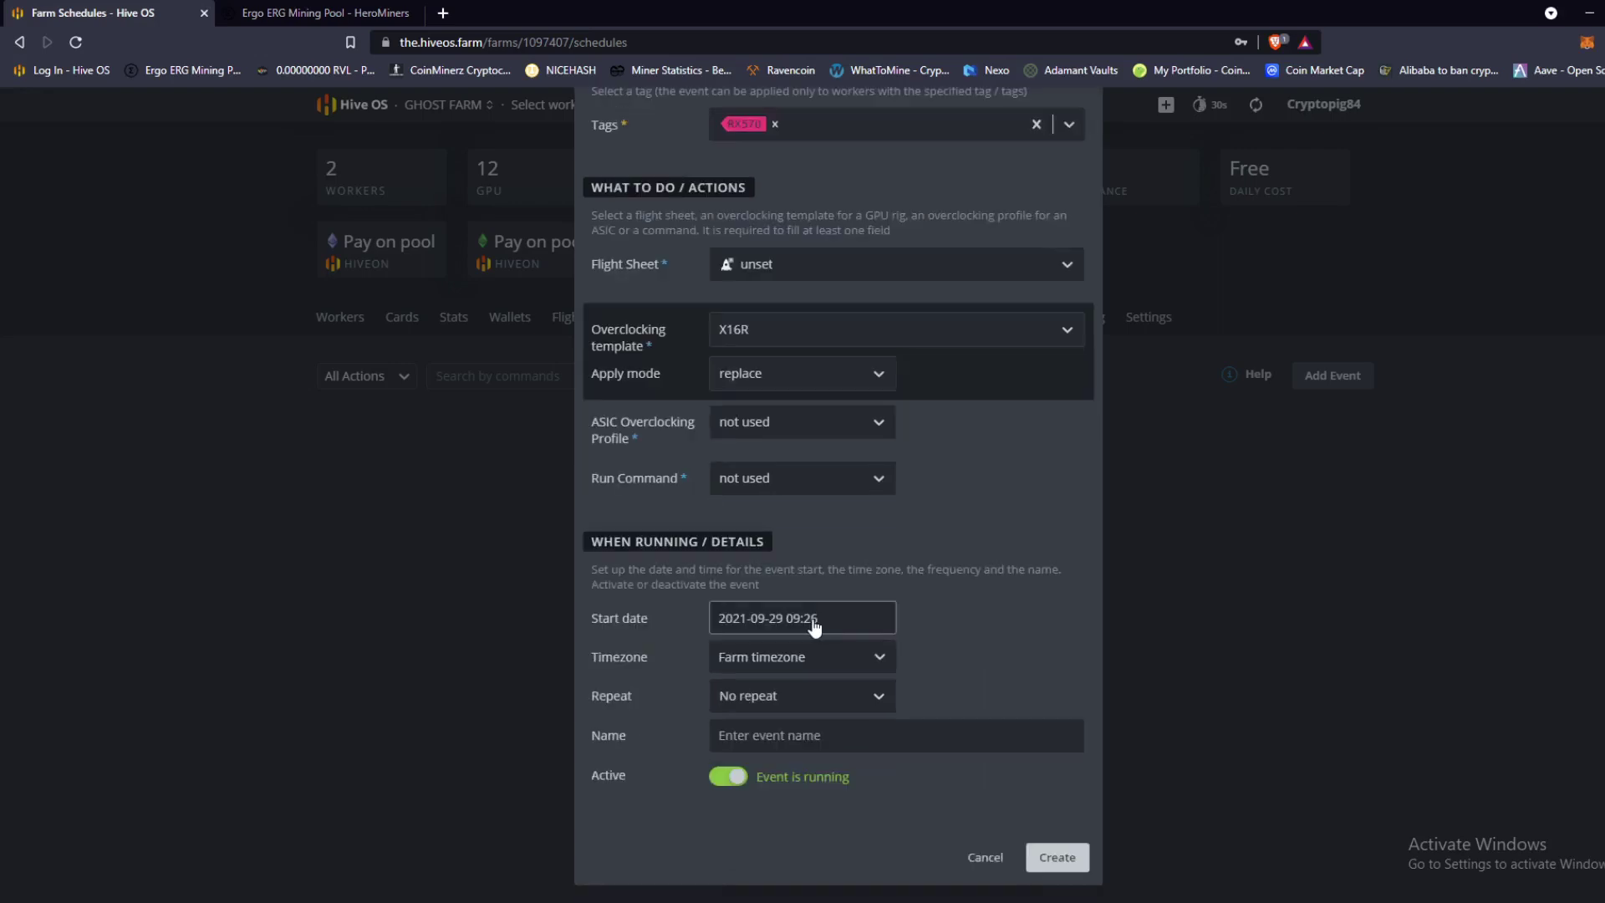
Schedule the event daily at 20:00, name it 'Ergo Flight sheet Unset', and create it.
left_click(803, 616)
scroll(956, 777, "down", 5)
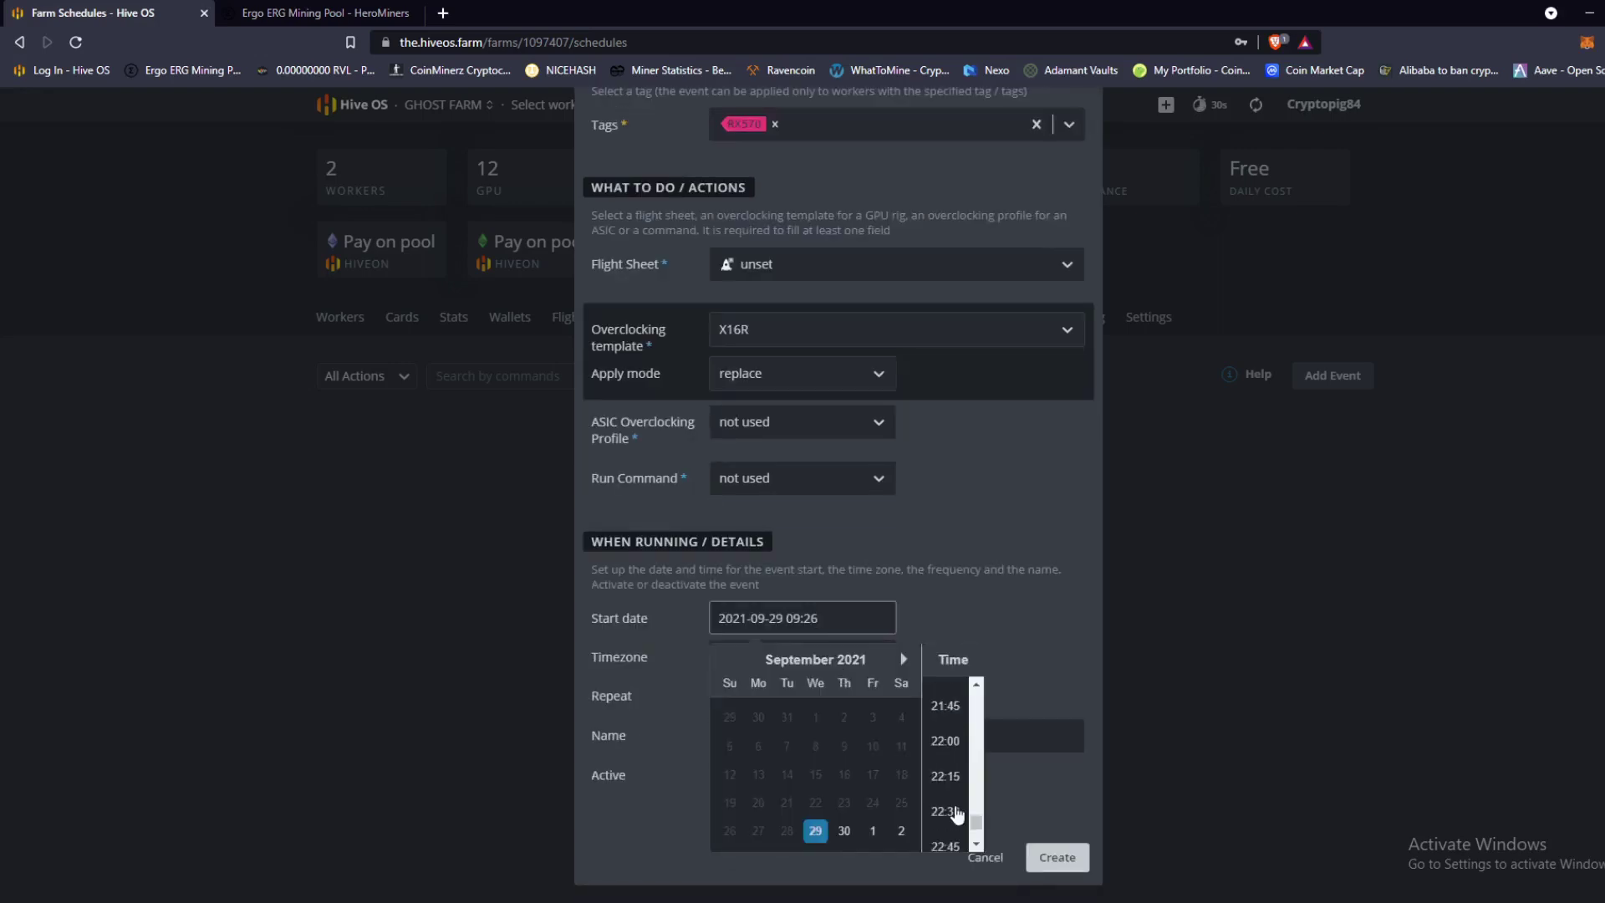
left_click(946, 810)
left_click(887, 694)
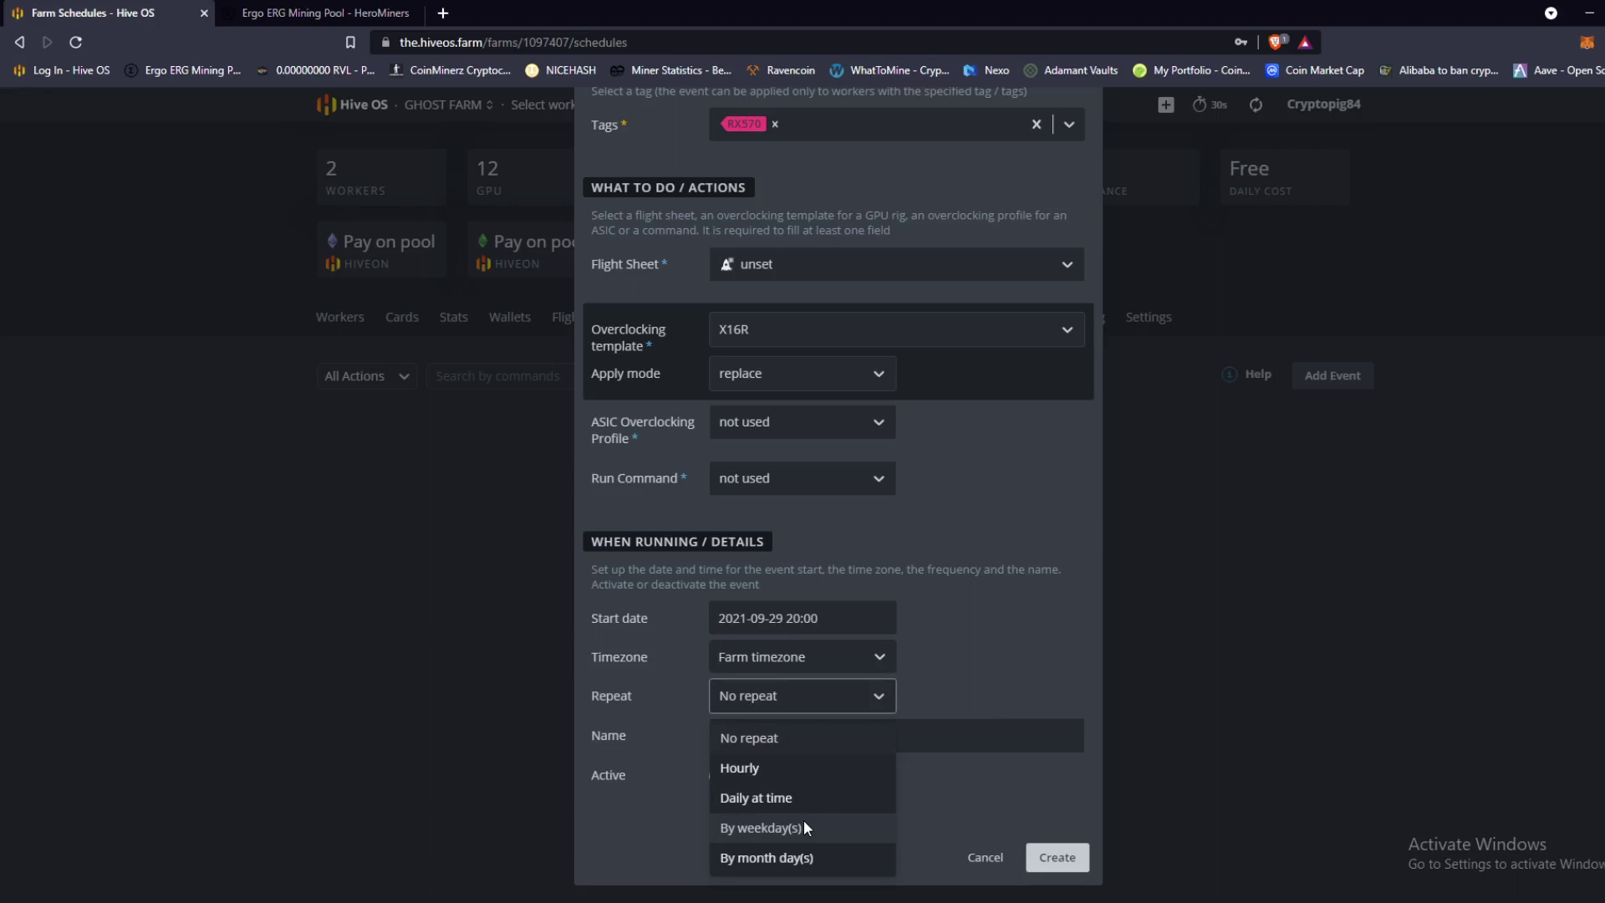
left_click(791, 797)
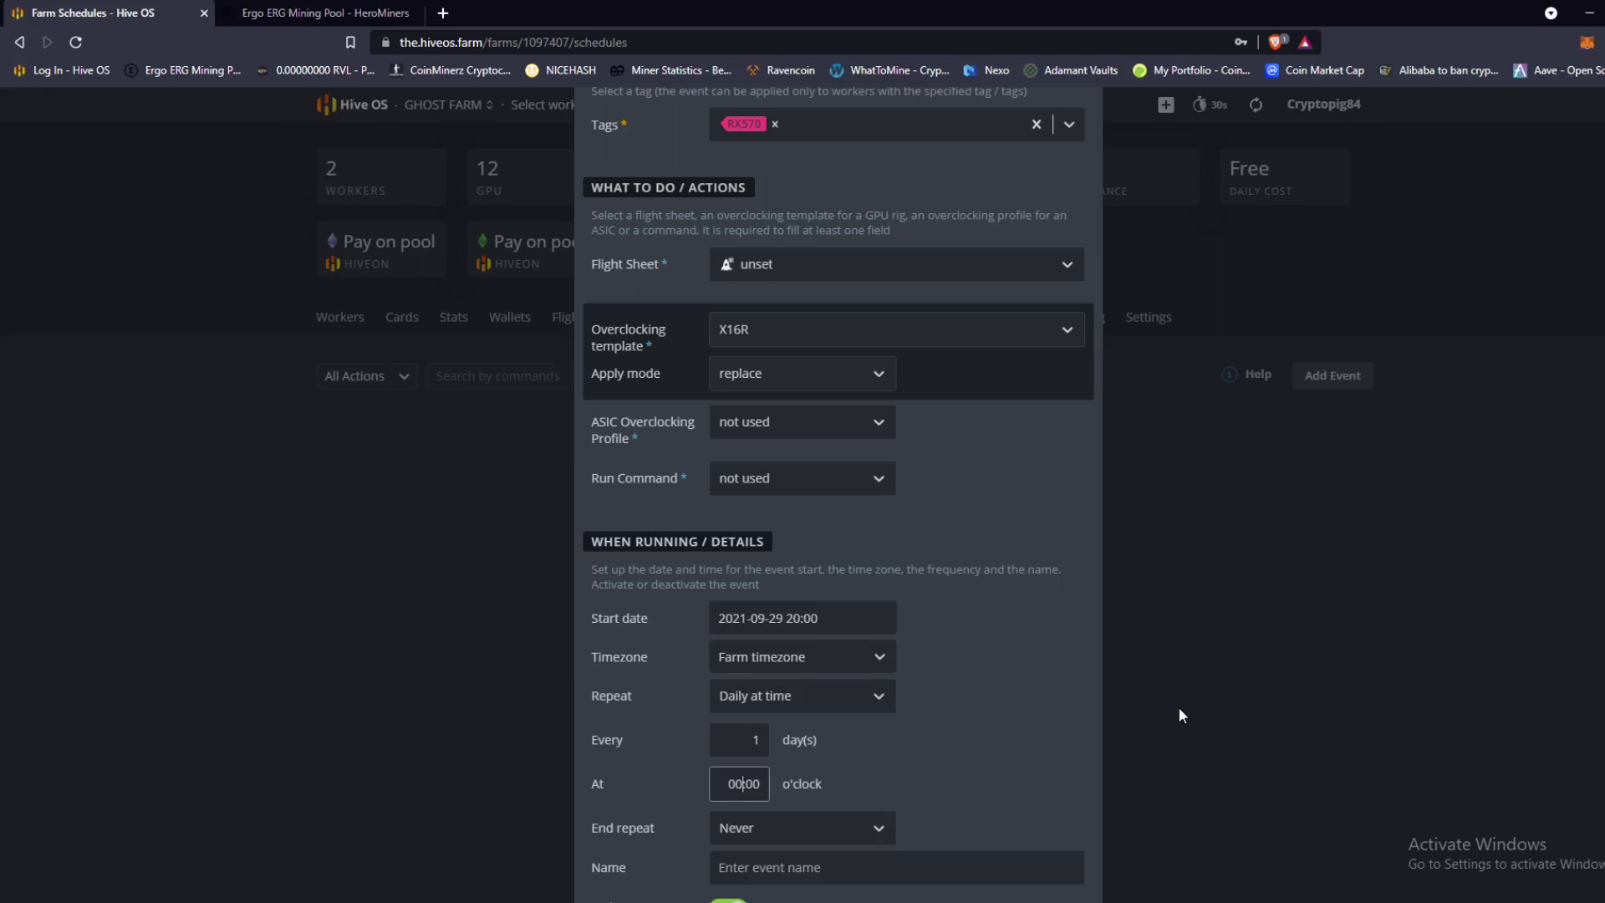
scroll(1180, 714, "down", 2)
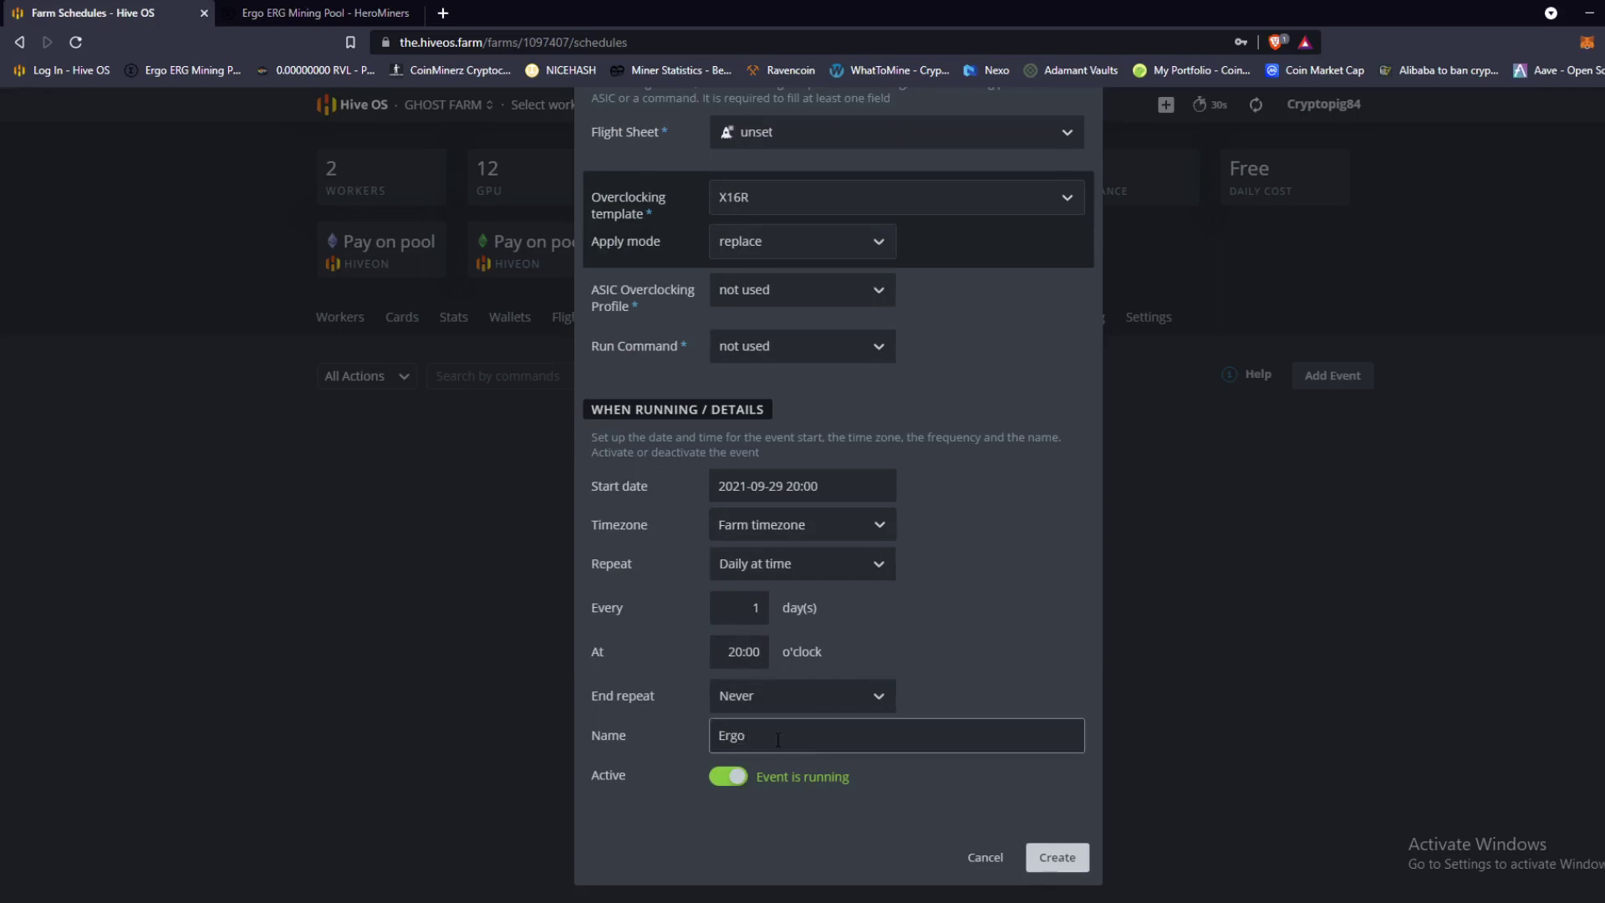
type("Fligh")
type("t sheet Unset")
left_click(1058, 856)
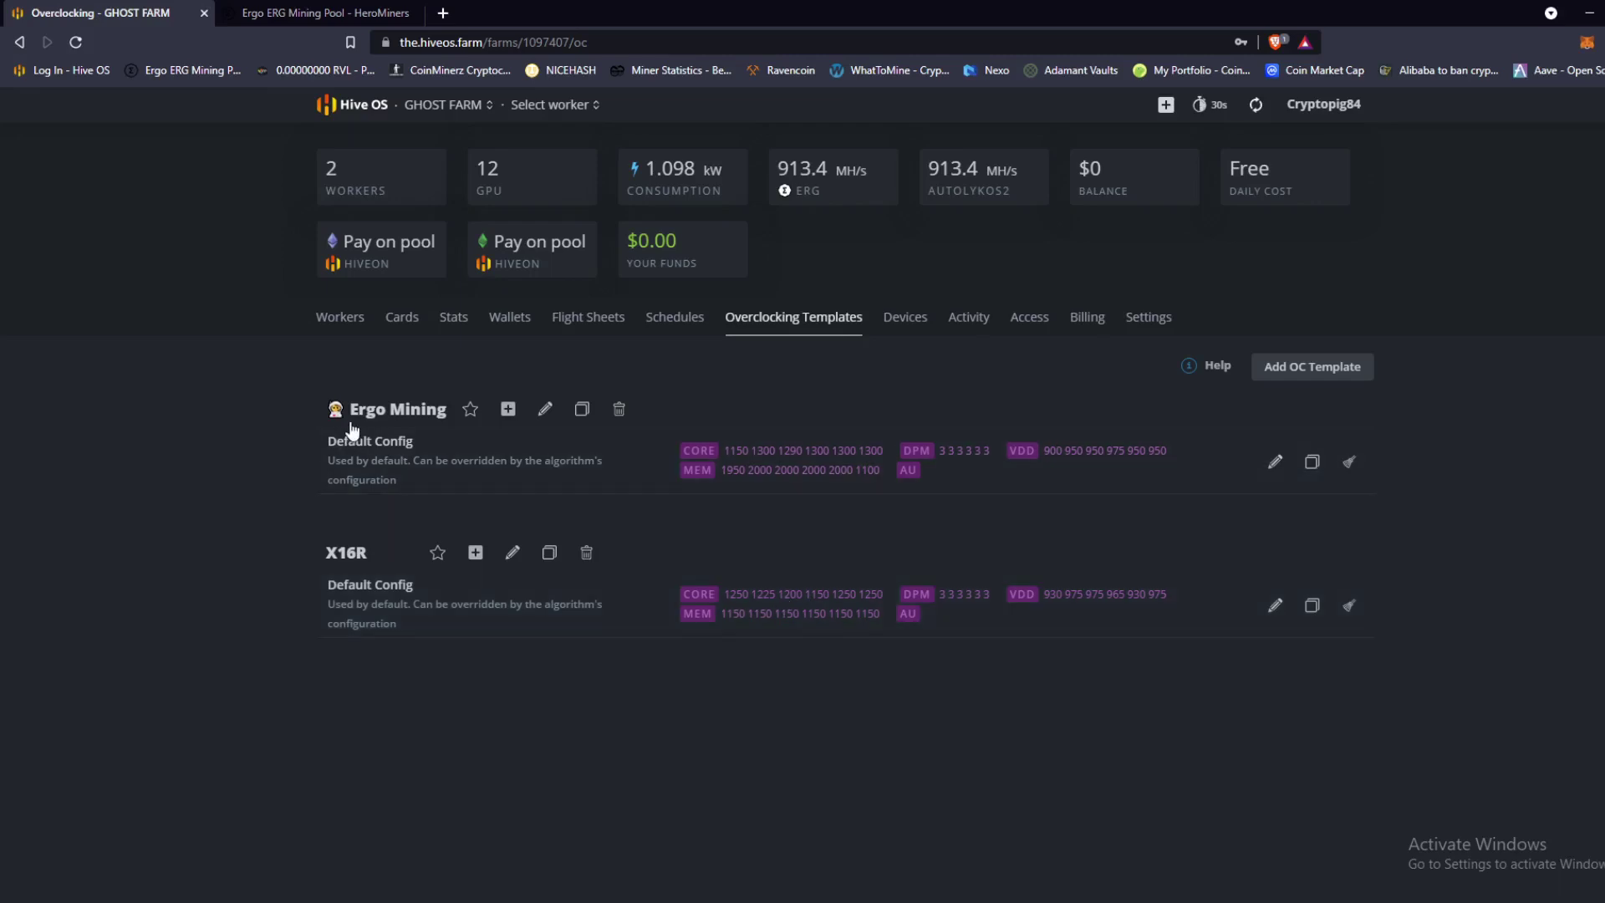
Begin saving a new overclocking template from the farm's templates list.
left_click(1311, 365)
type("fsa")
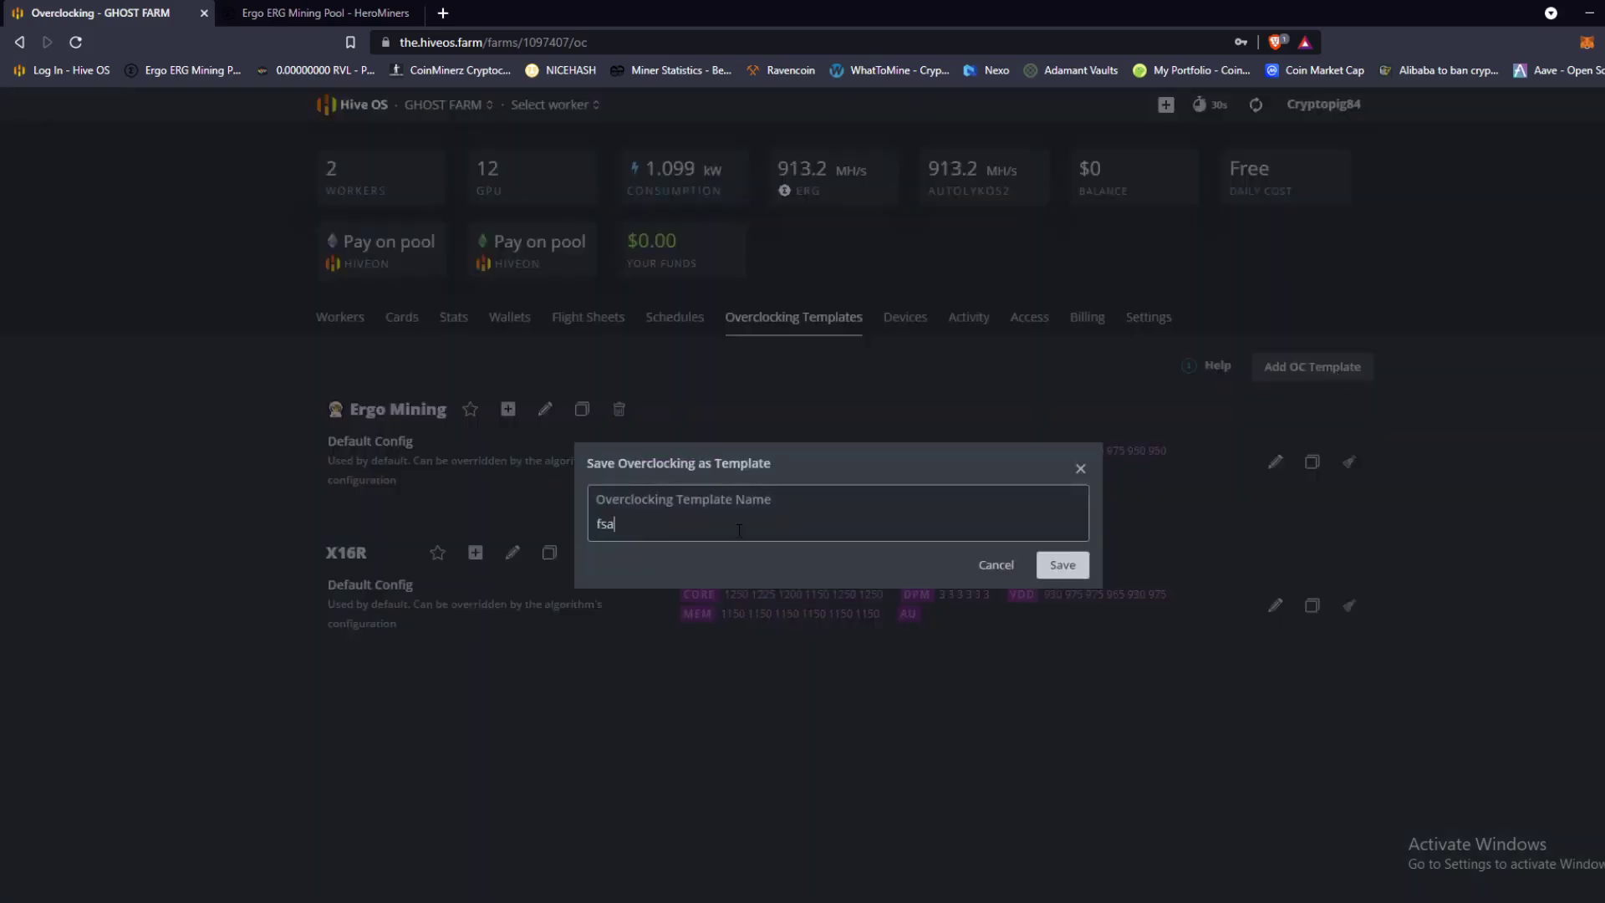
type("f")
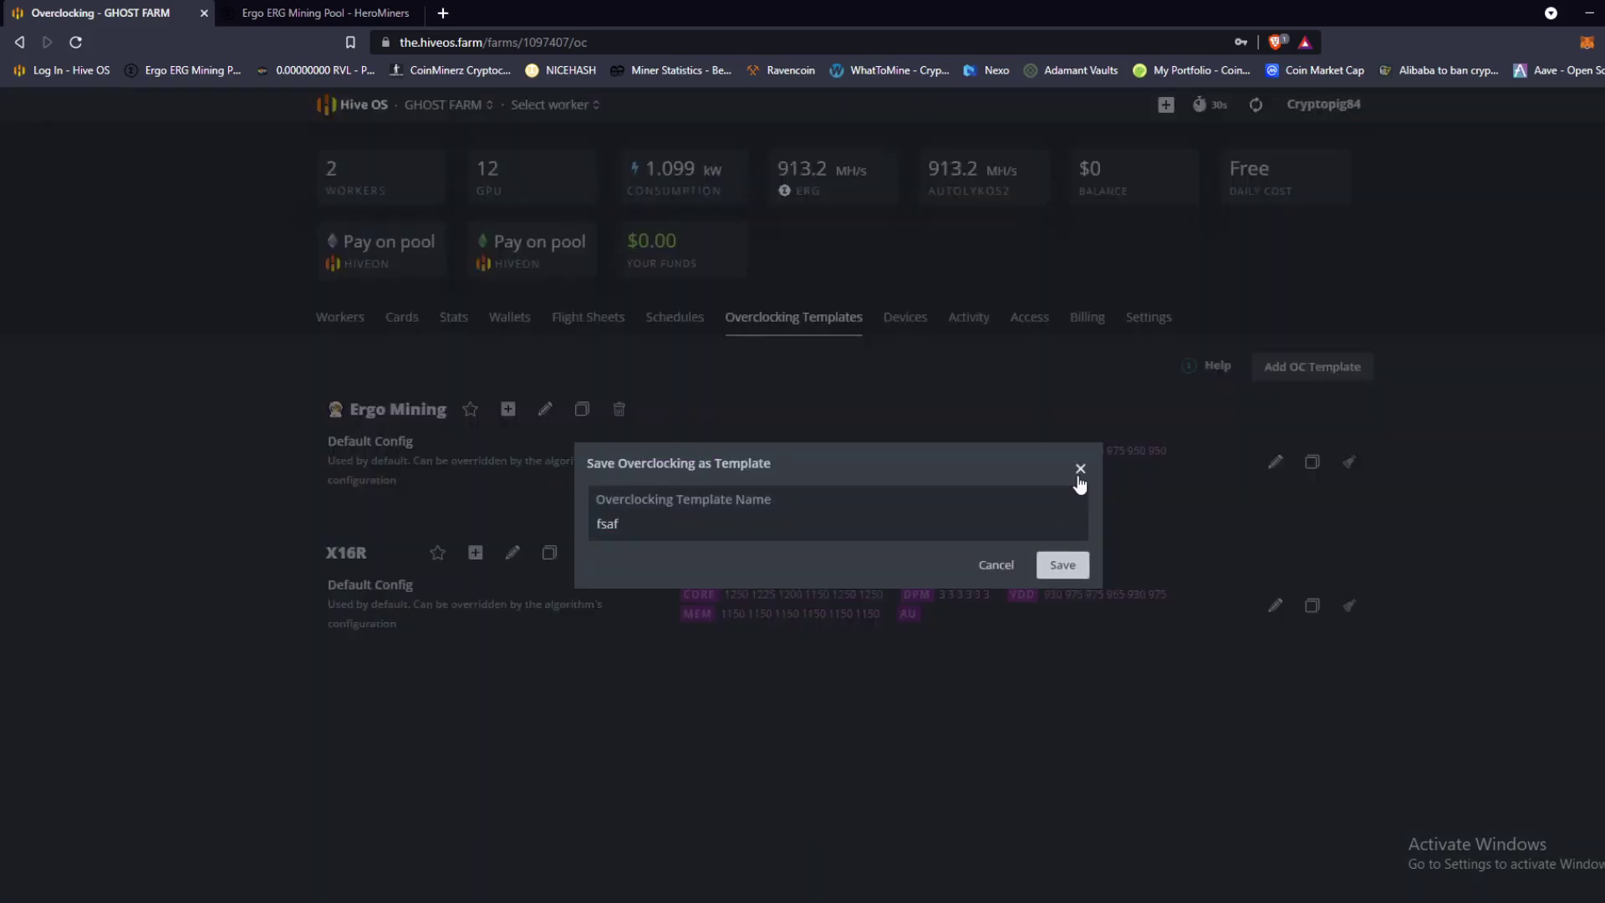
Discard the mistyped name and save a new ETH overclocking template.
left_click(1080, 475)
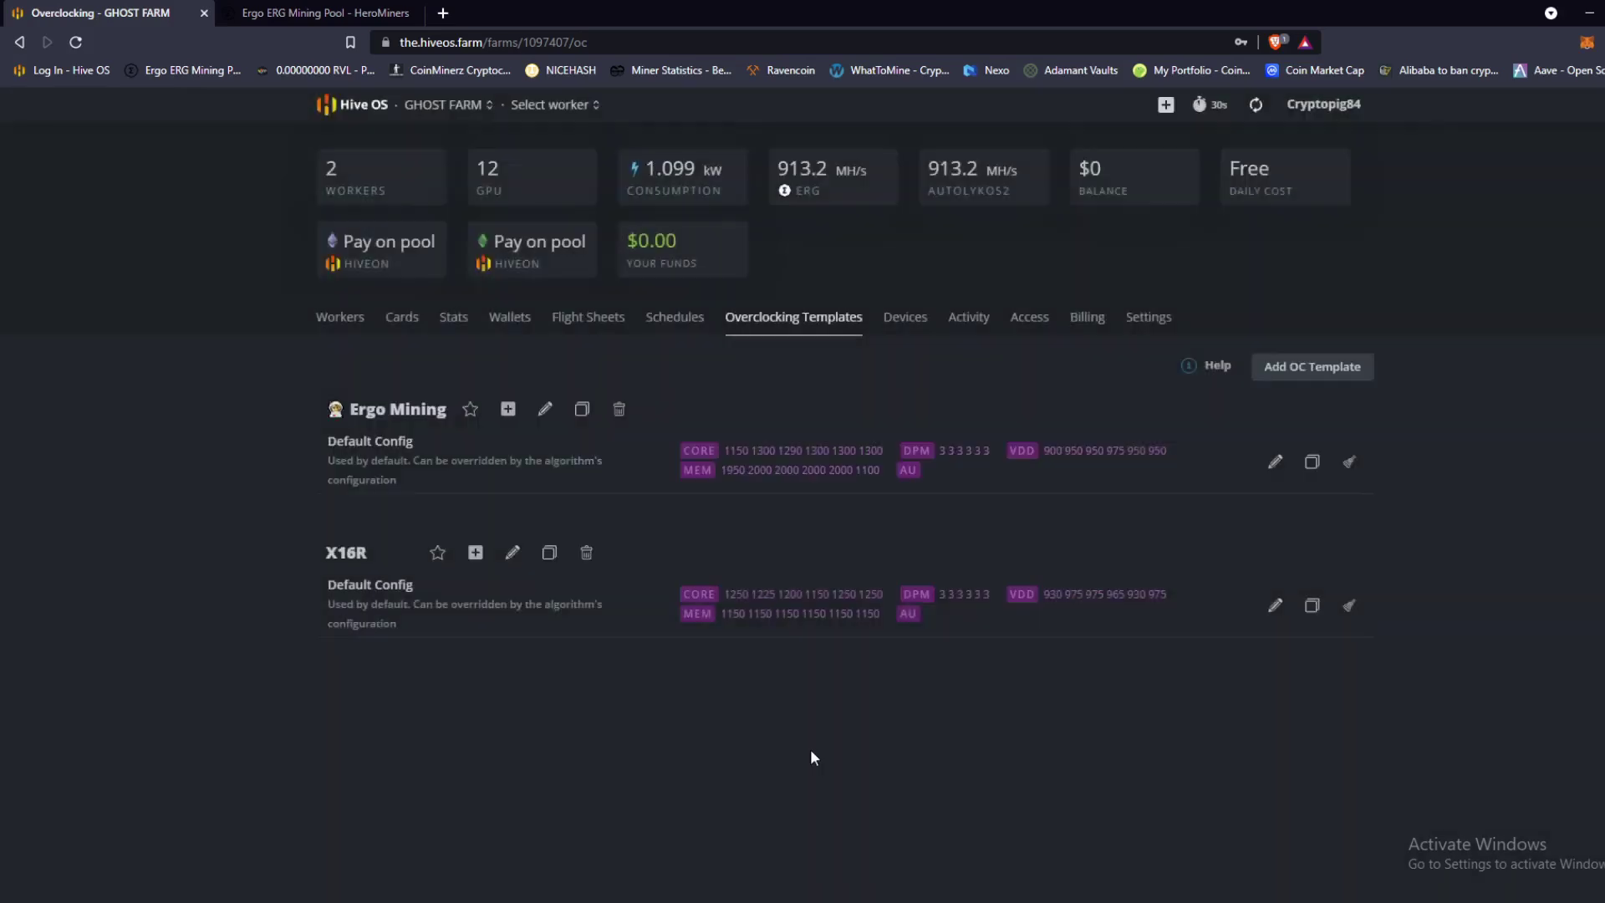
left_click(543, 460)
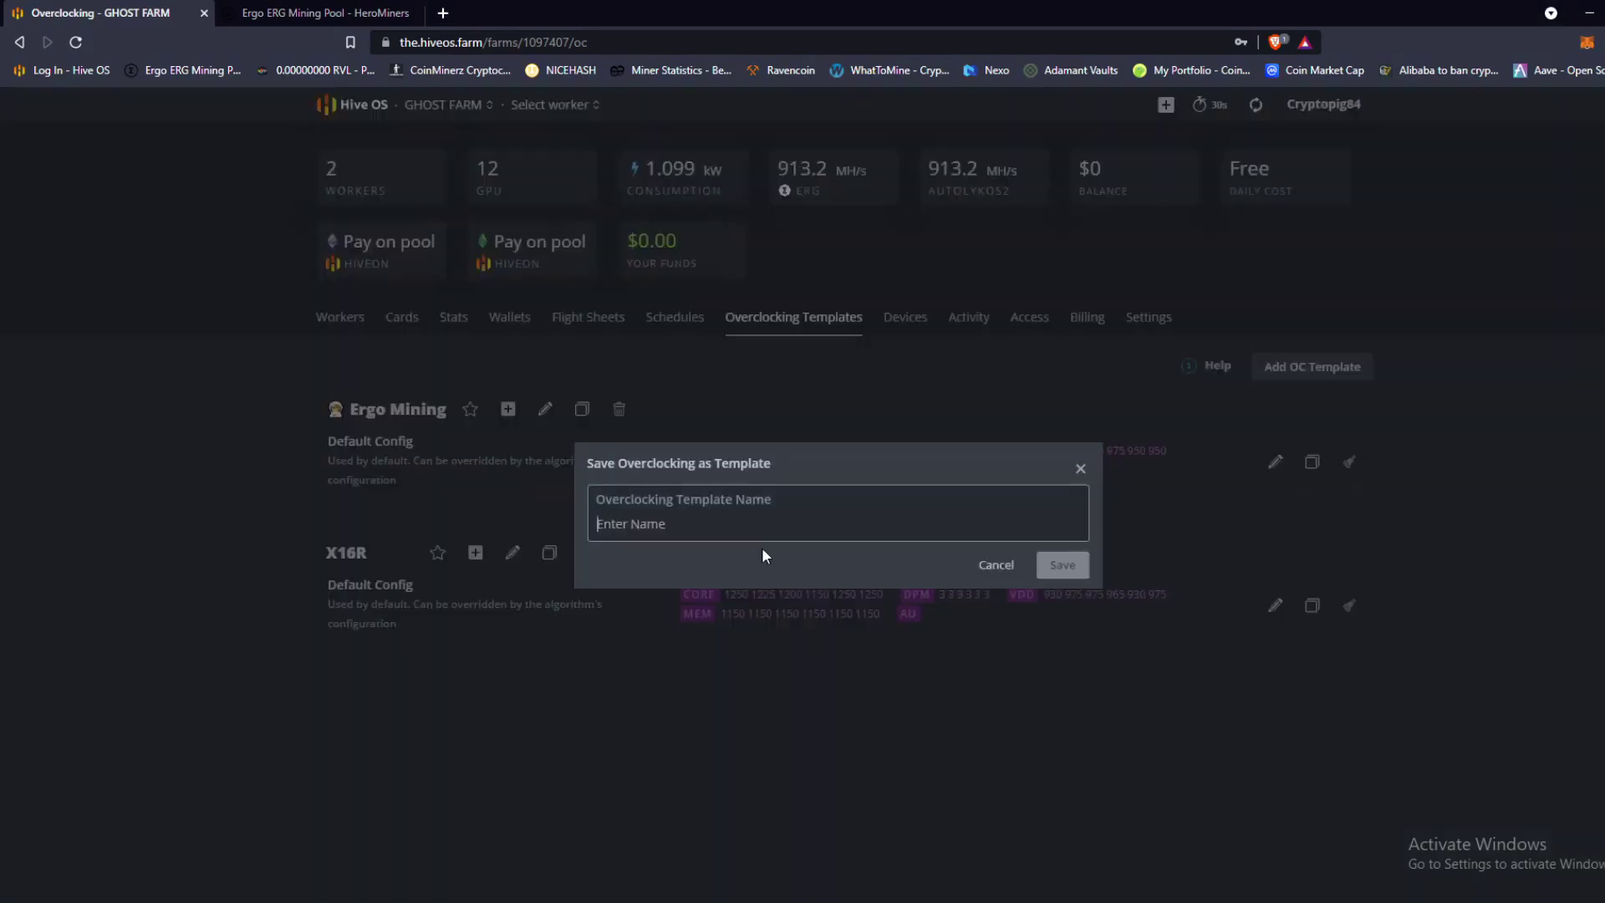
type("ETH")
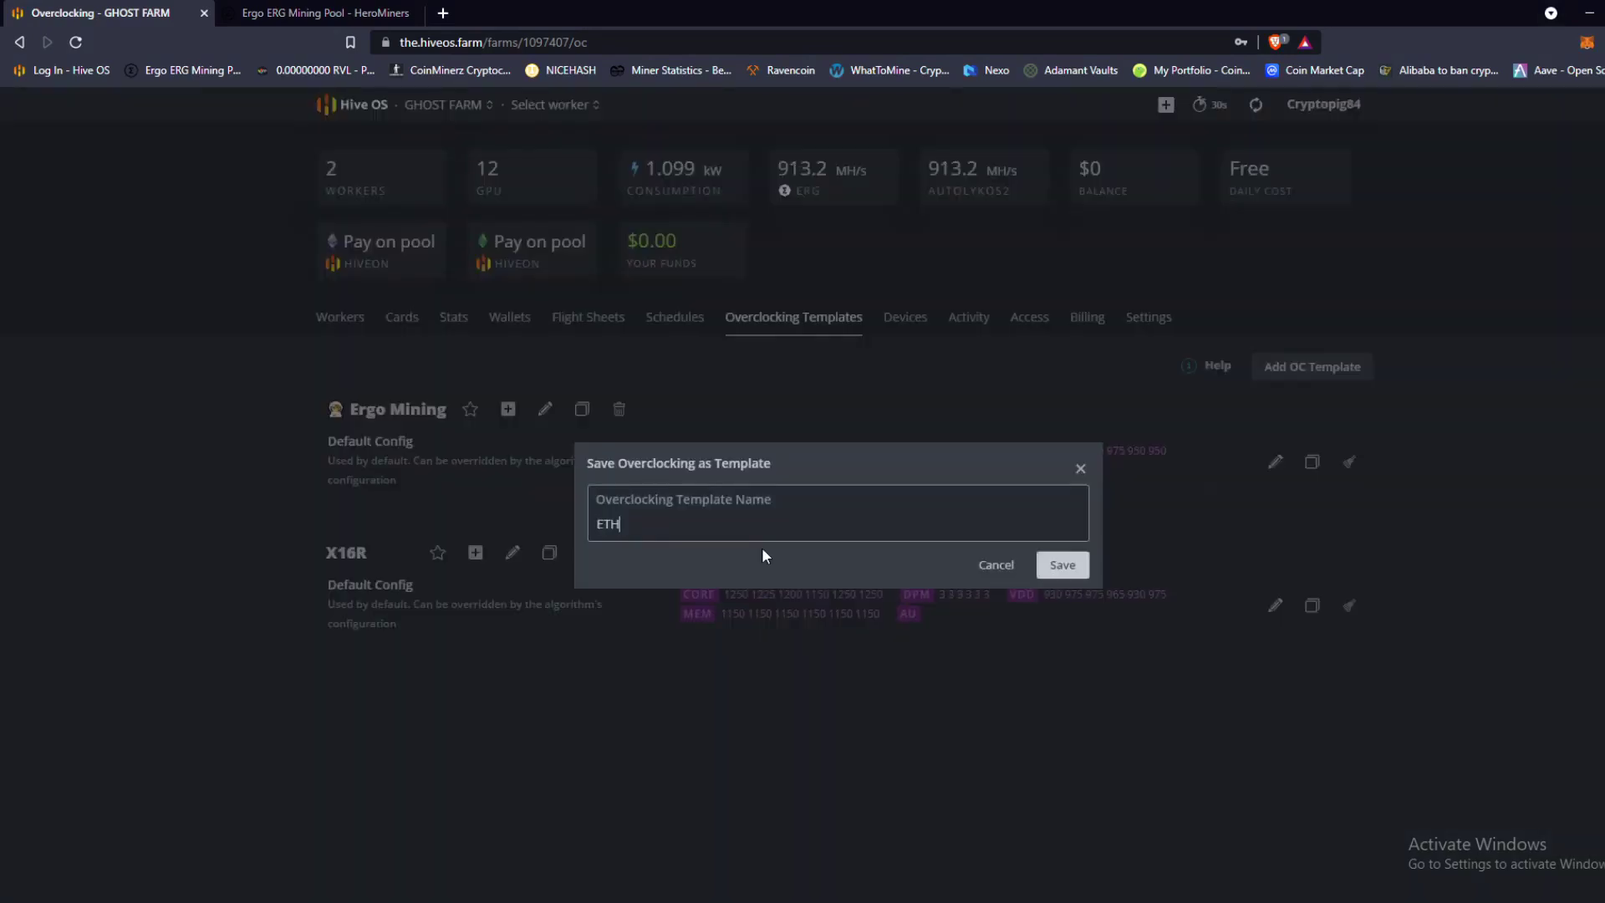
left_click(1061, 564)
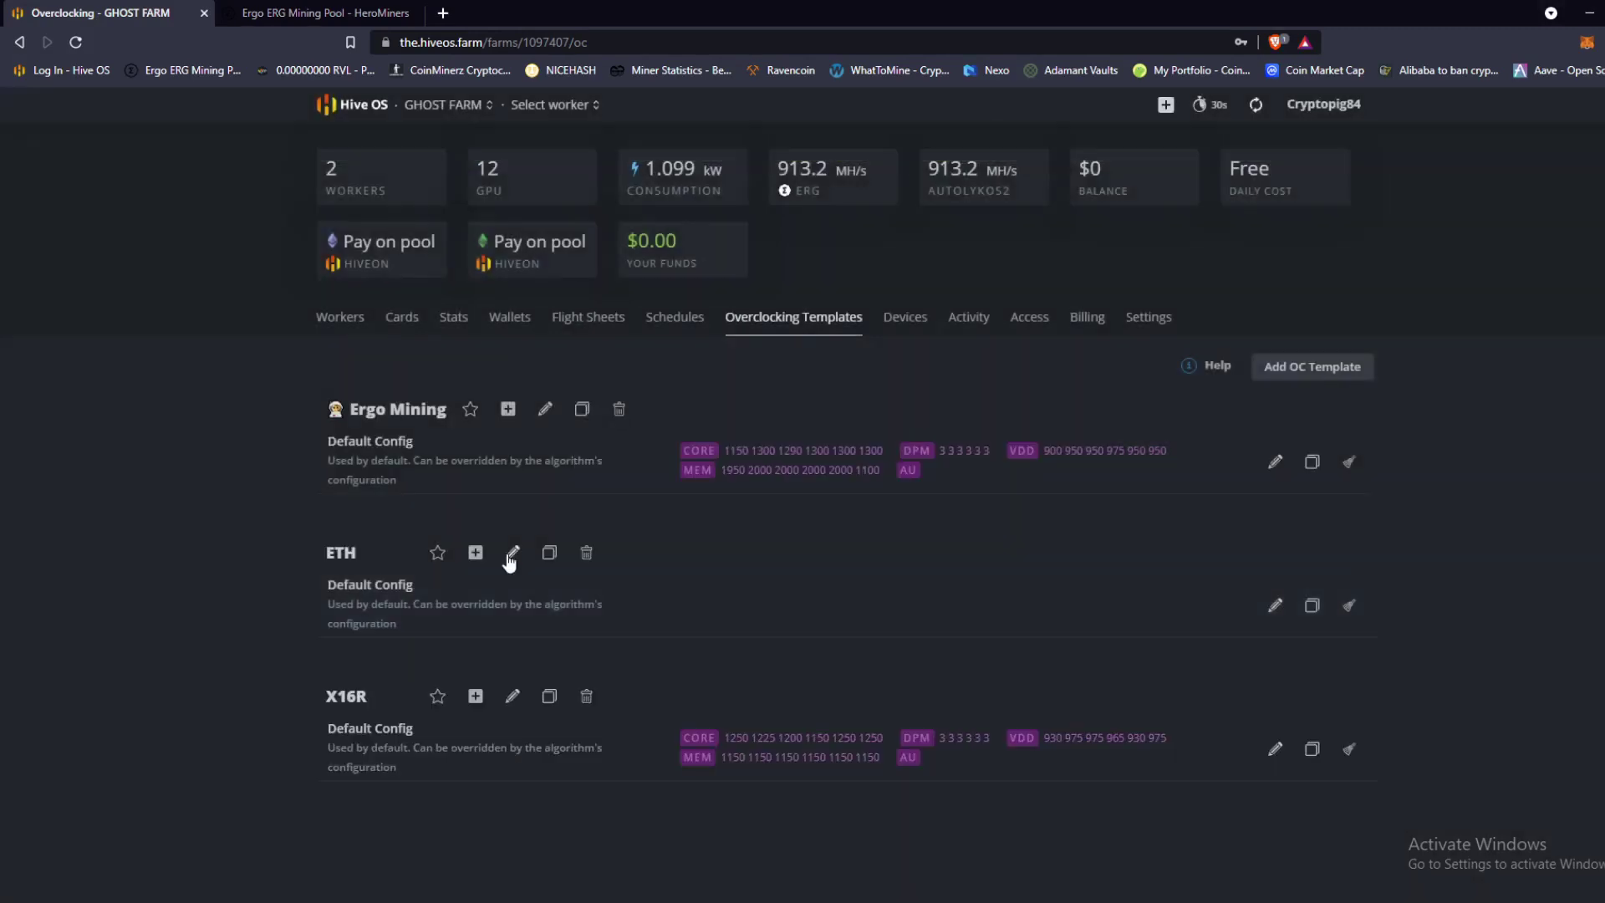
Inspect the ETH template's AMD core clock settings, then close without saving.
left_click(511, 554)
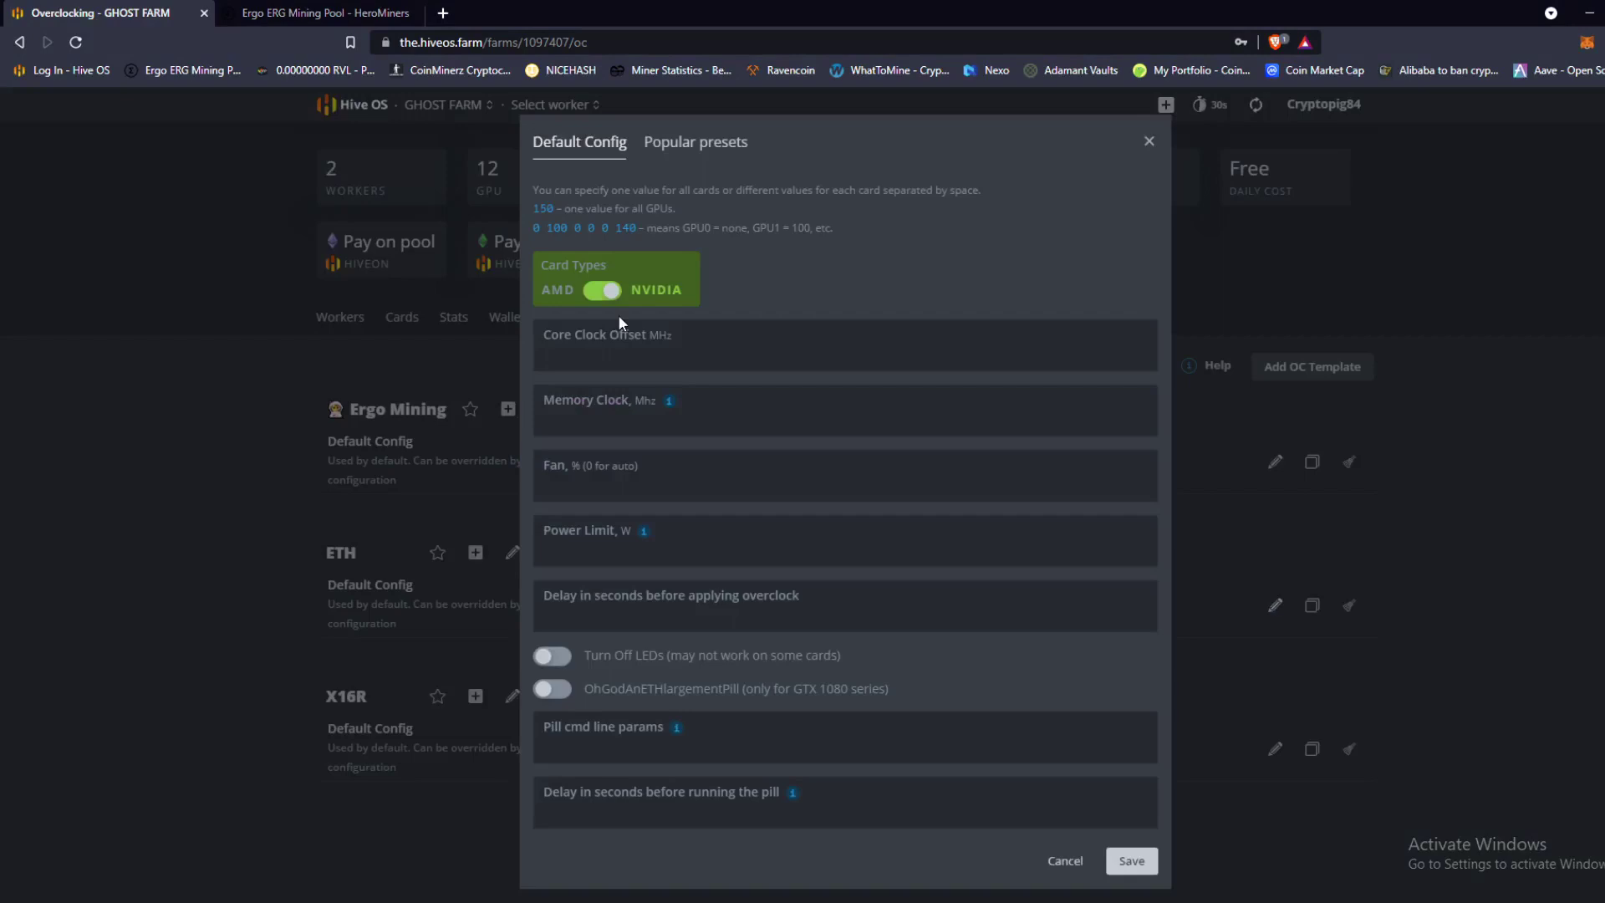
left_click(603, 290)
left_click(619, 352)
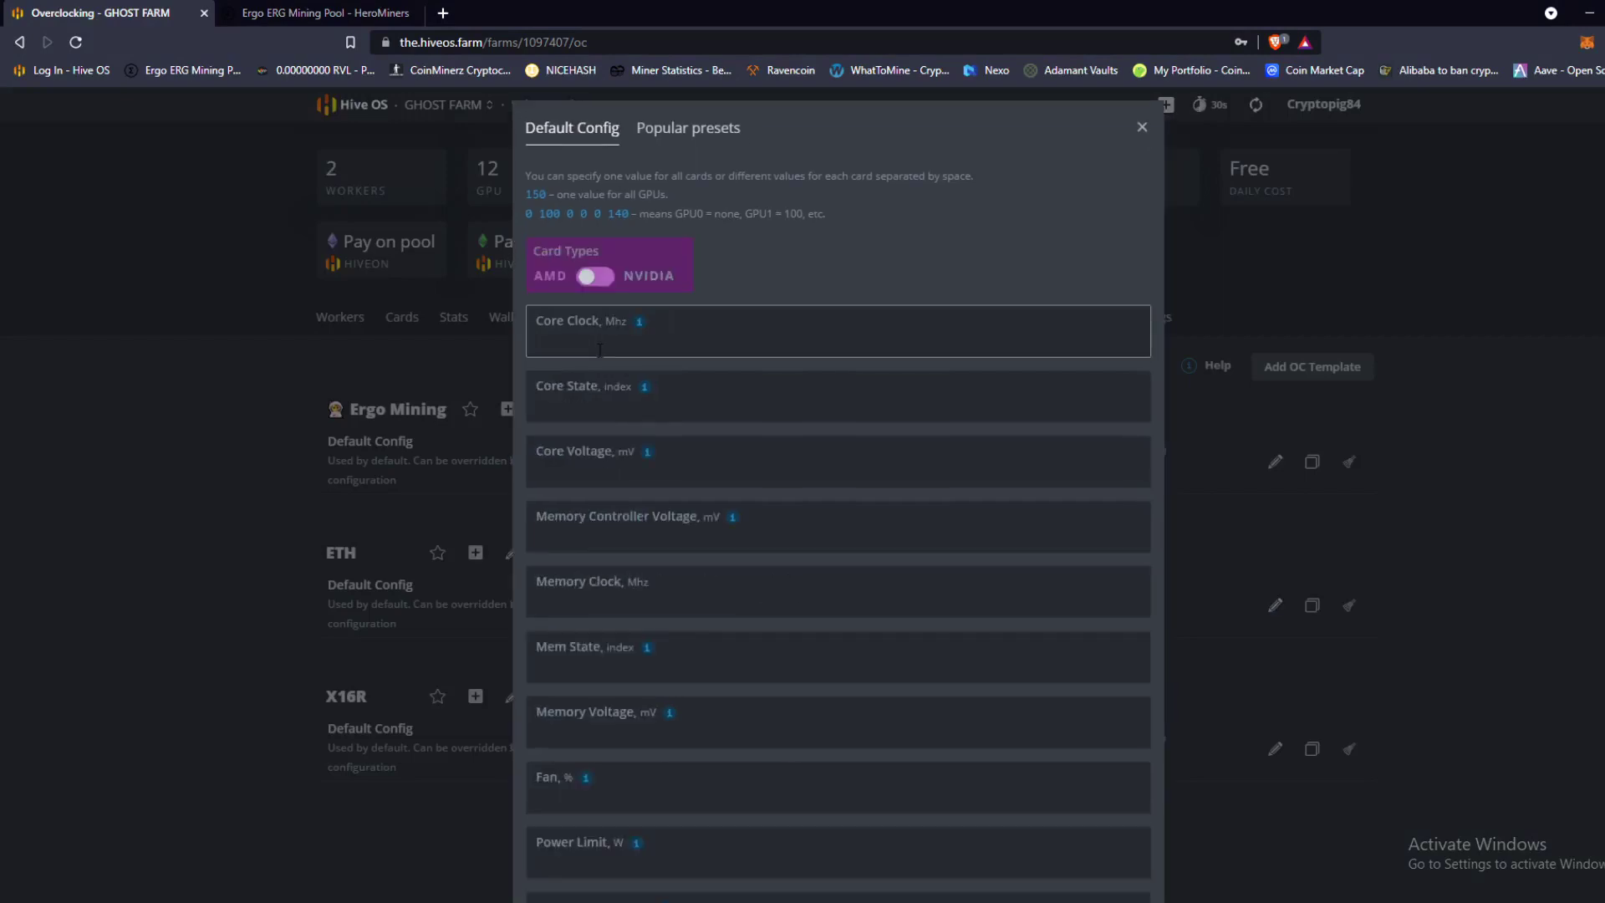
scroll(838, 565, "down", 10)
scroll(837, 565, "up", 10)
left_click(1140, 127)
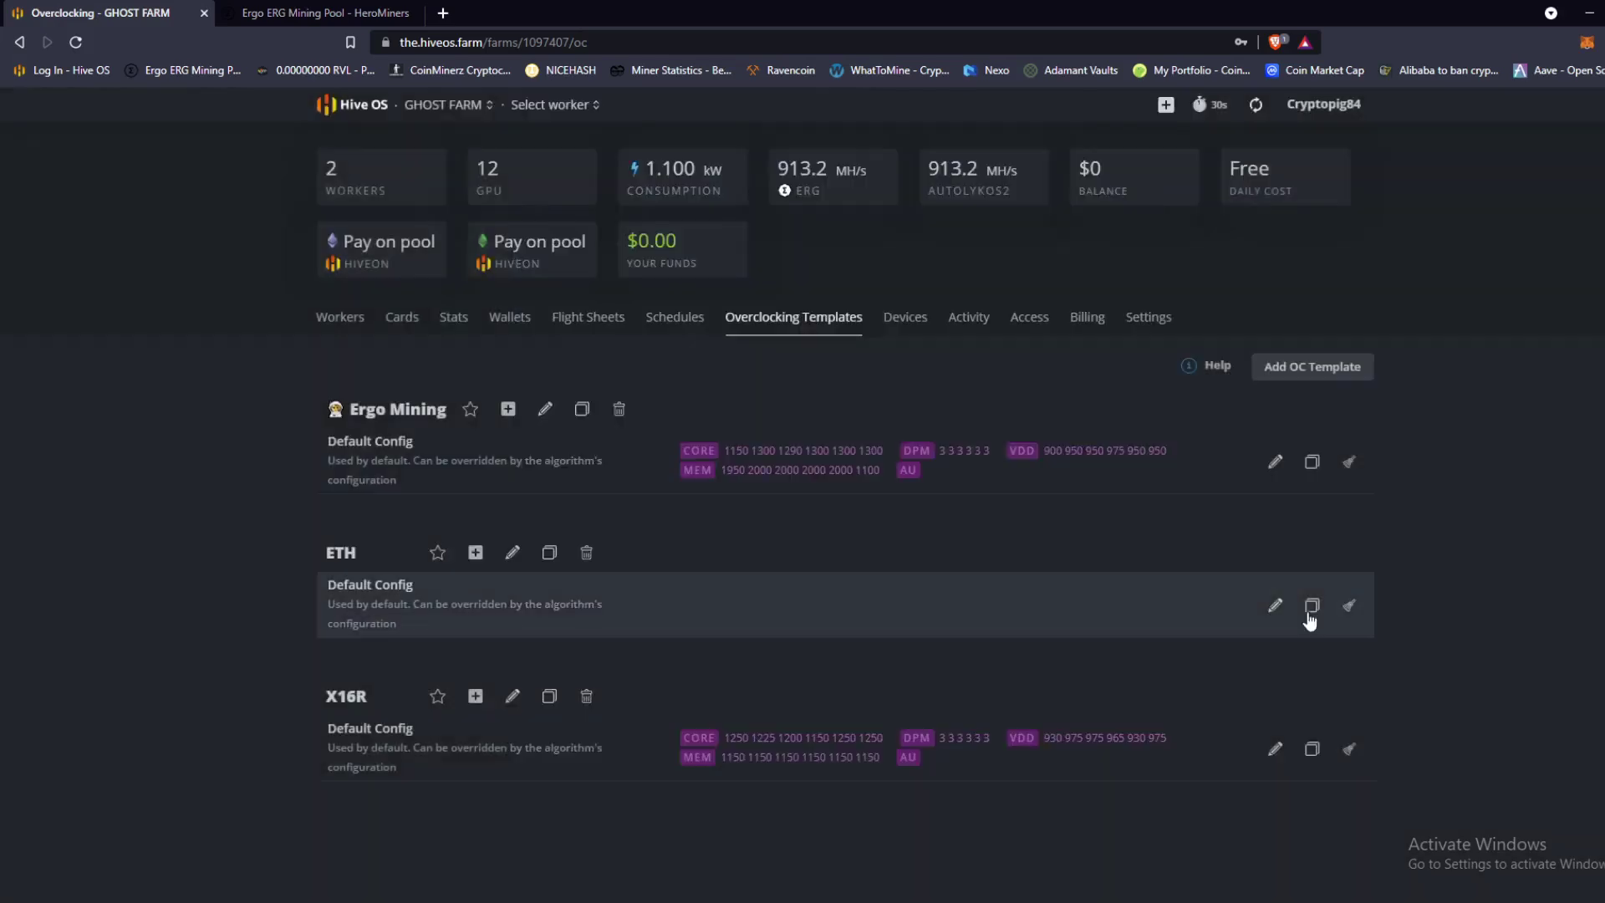
Delete the ETH template and return to the farm's schedule list.
left_click(585, 553)
left_click(1059, 532)
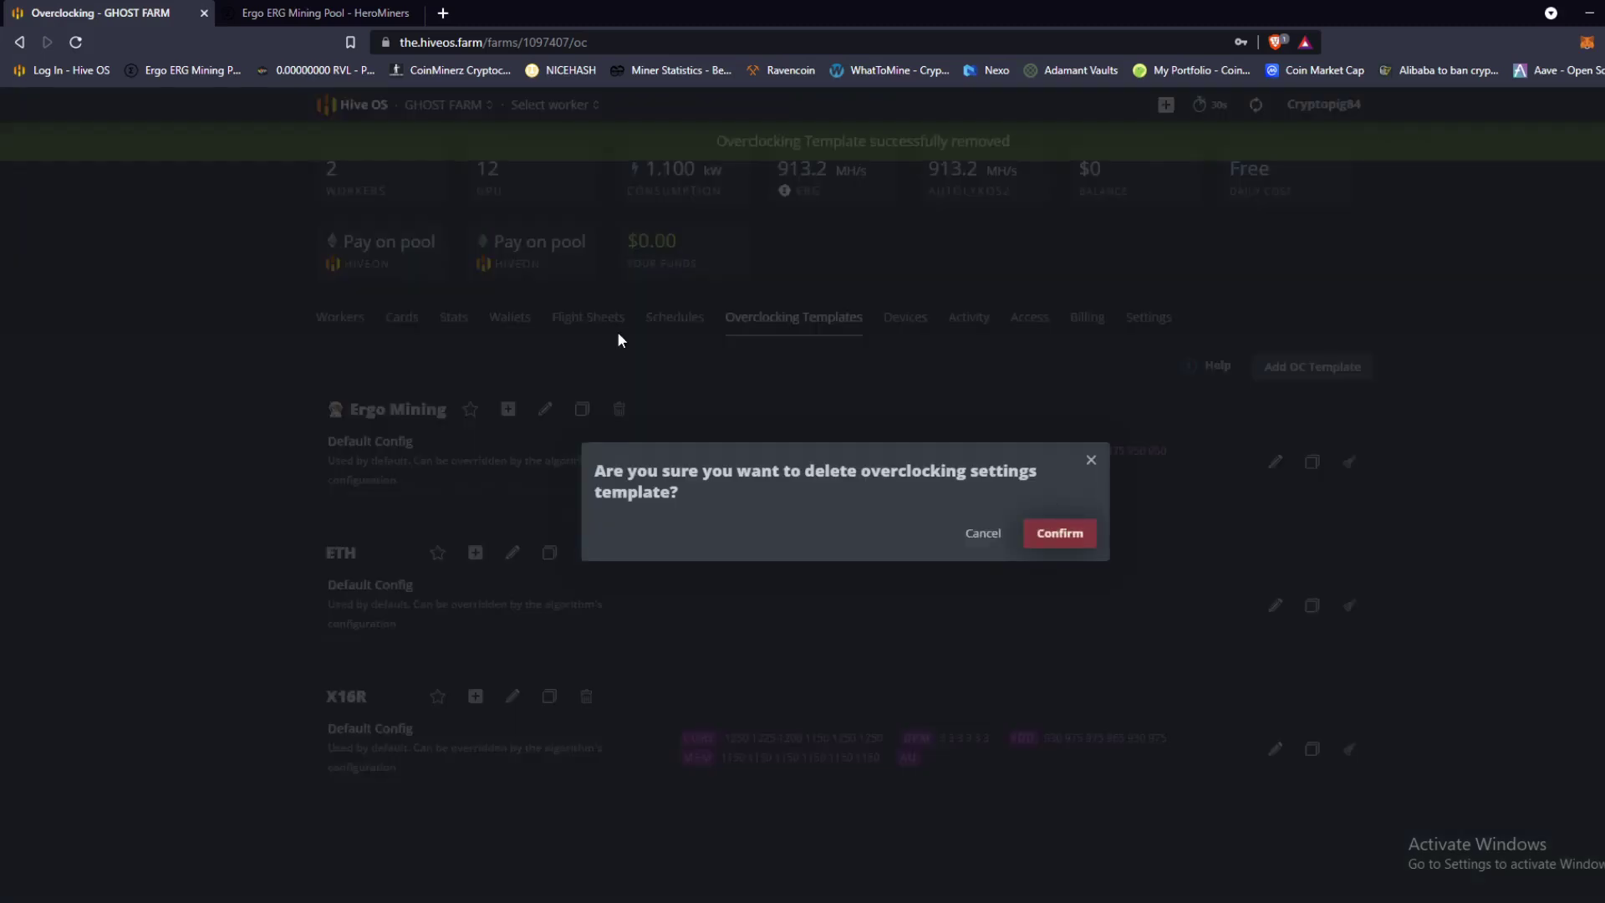
left_click(658, 316)
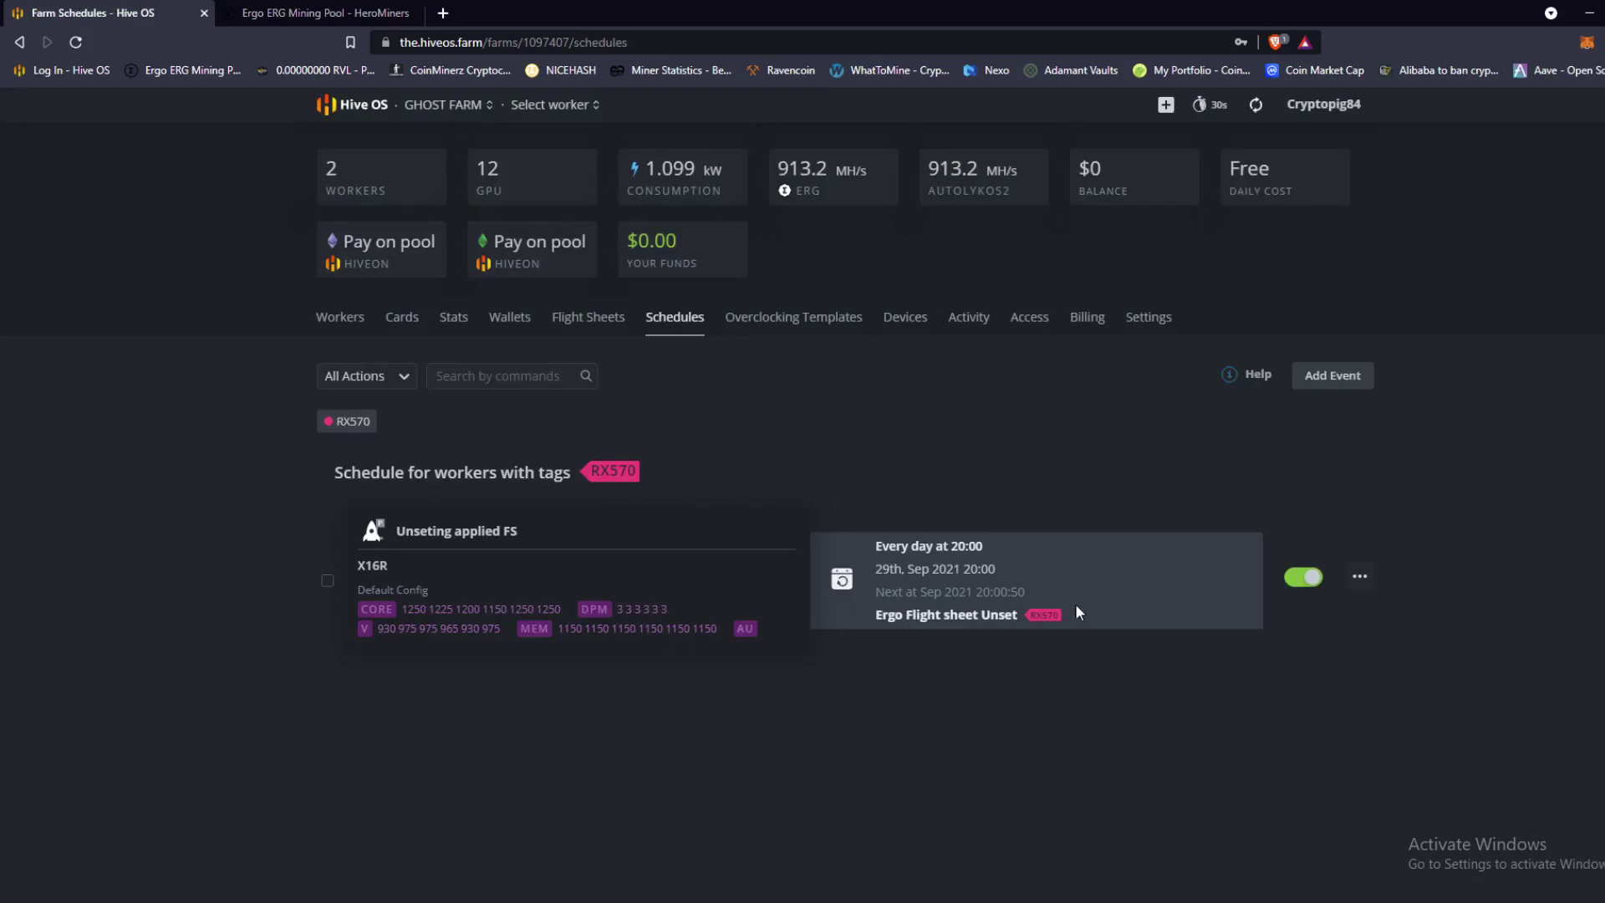
left_click(1325, 380)
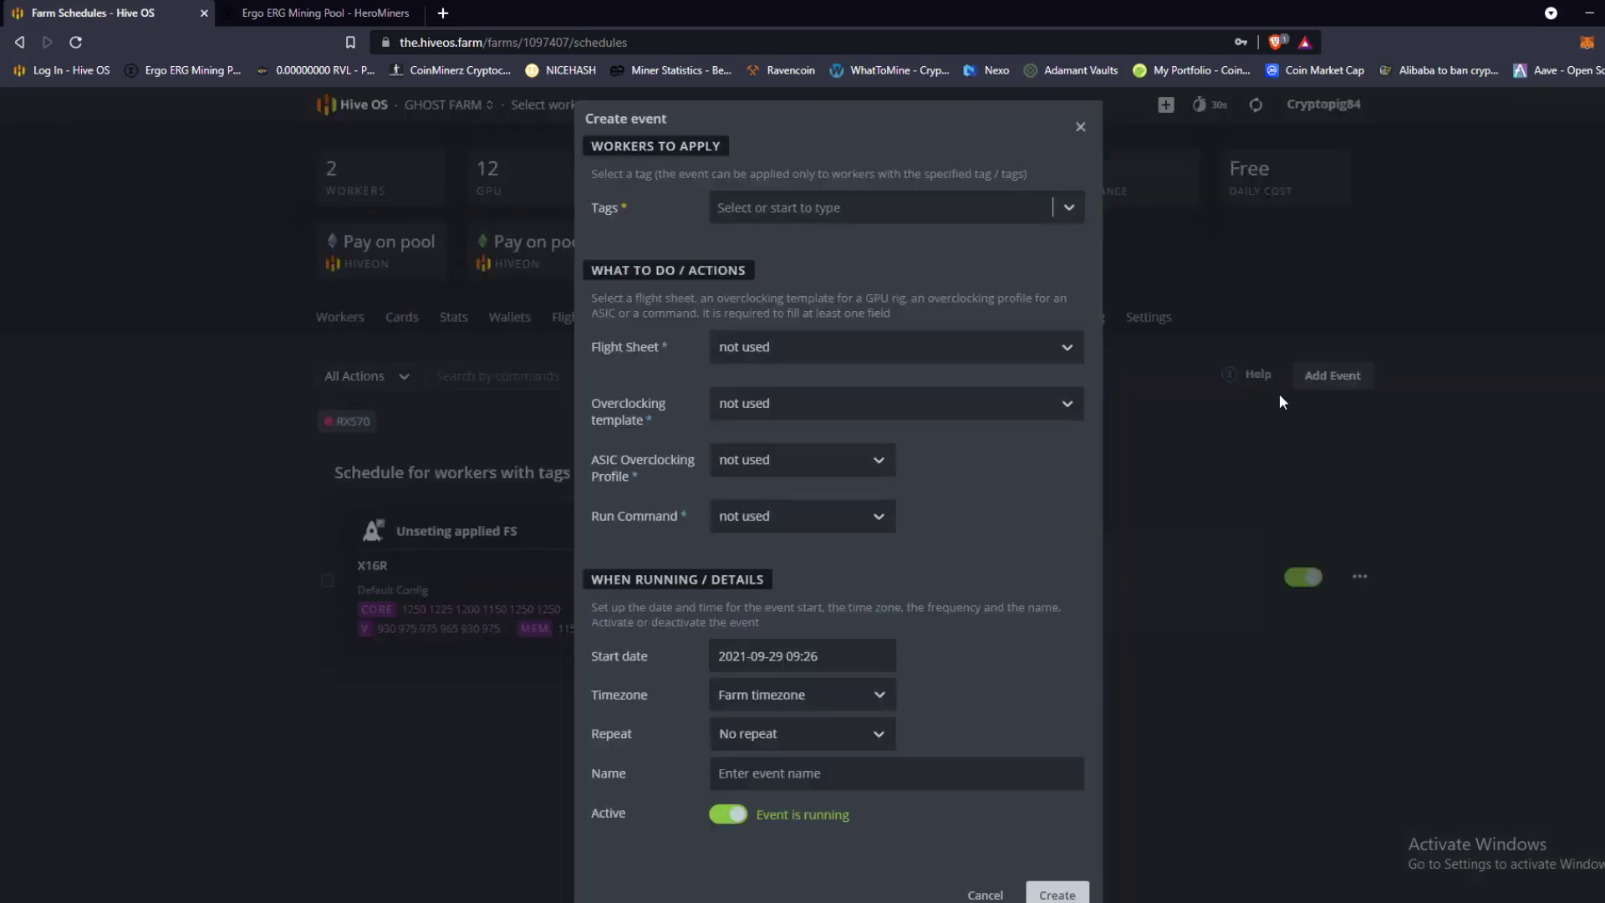
Choose the Ravencoin Lite flight sheet with the X16R template in replace mode.
left_click(1067, 347)
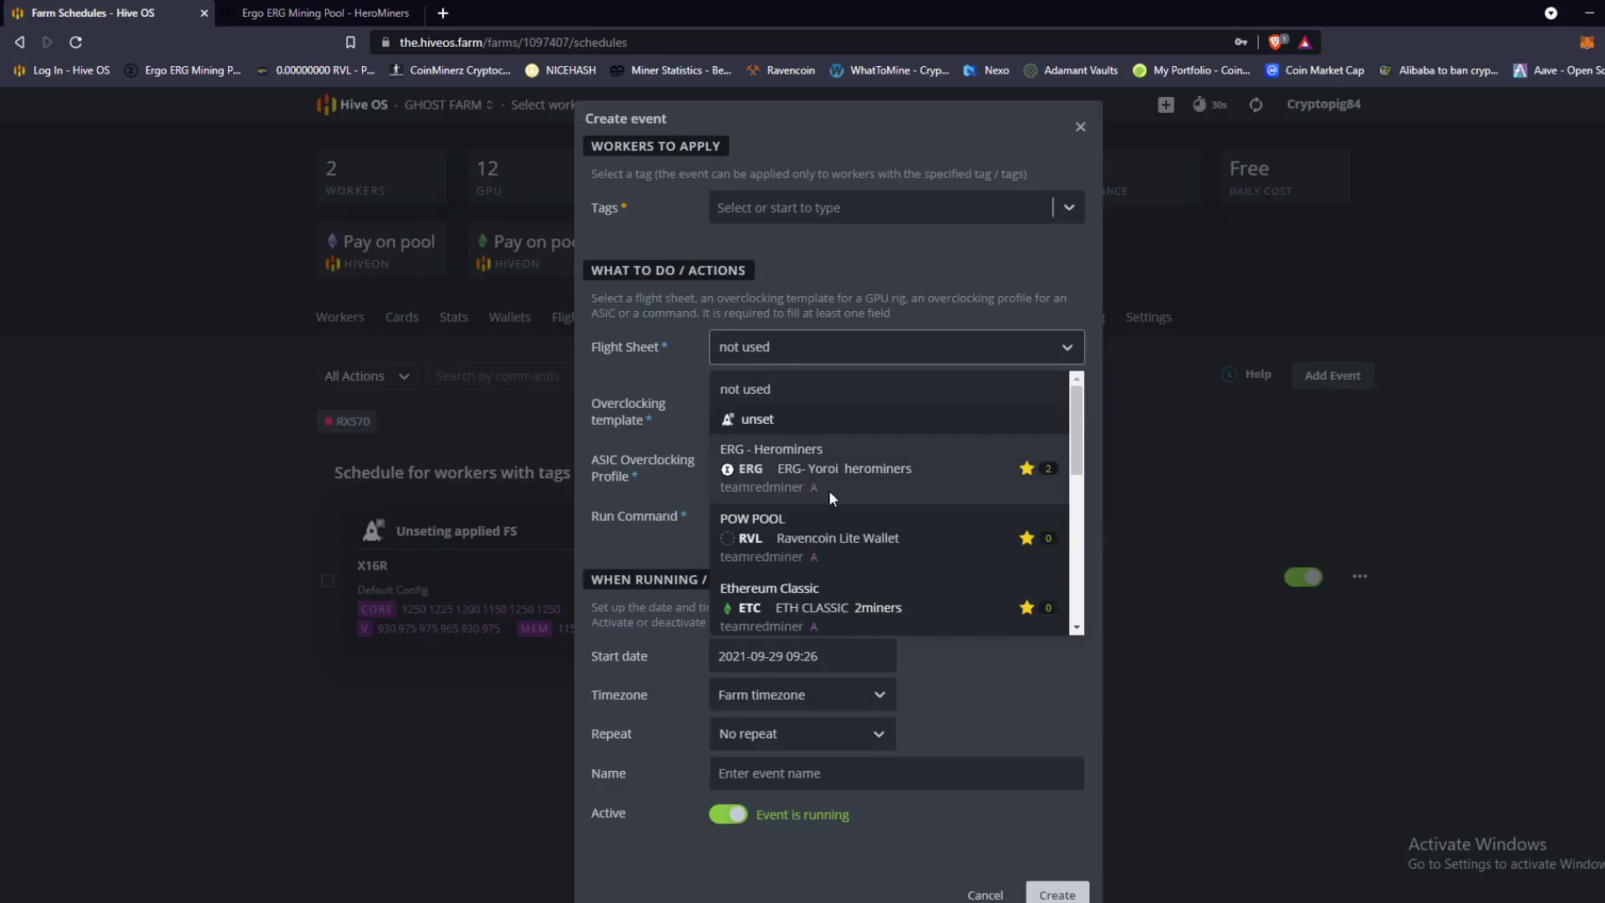
scroll(828, 490, "down", 3)
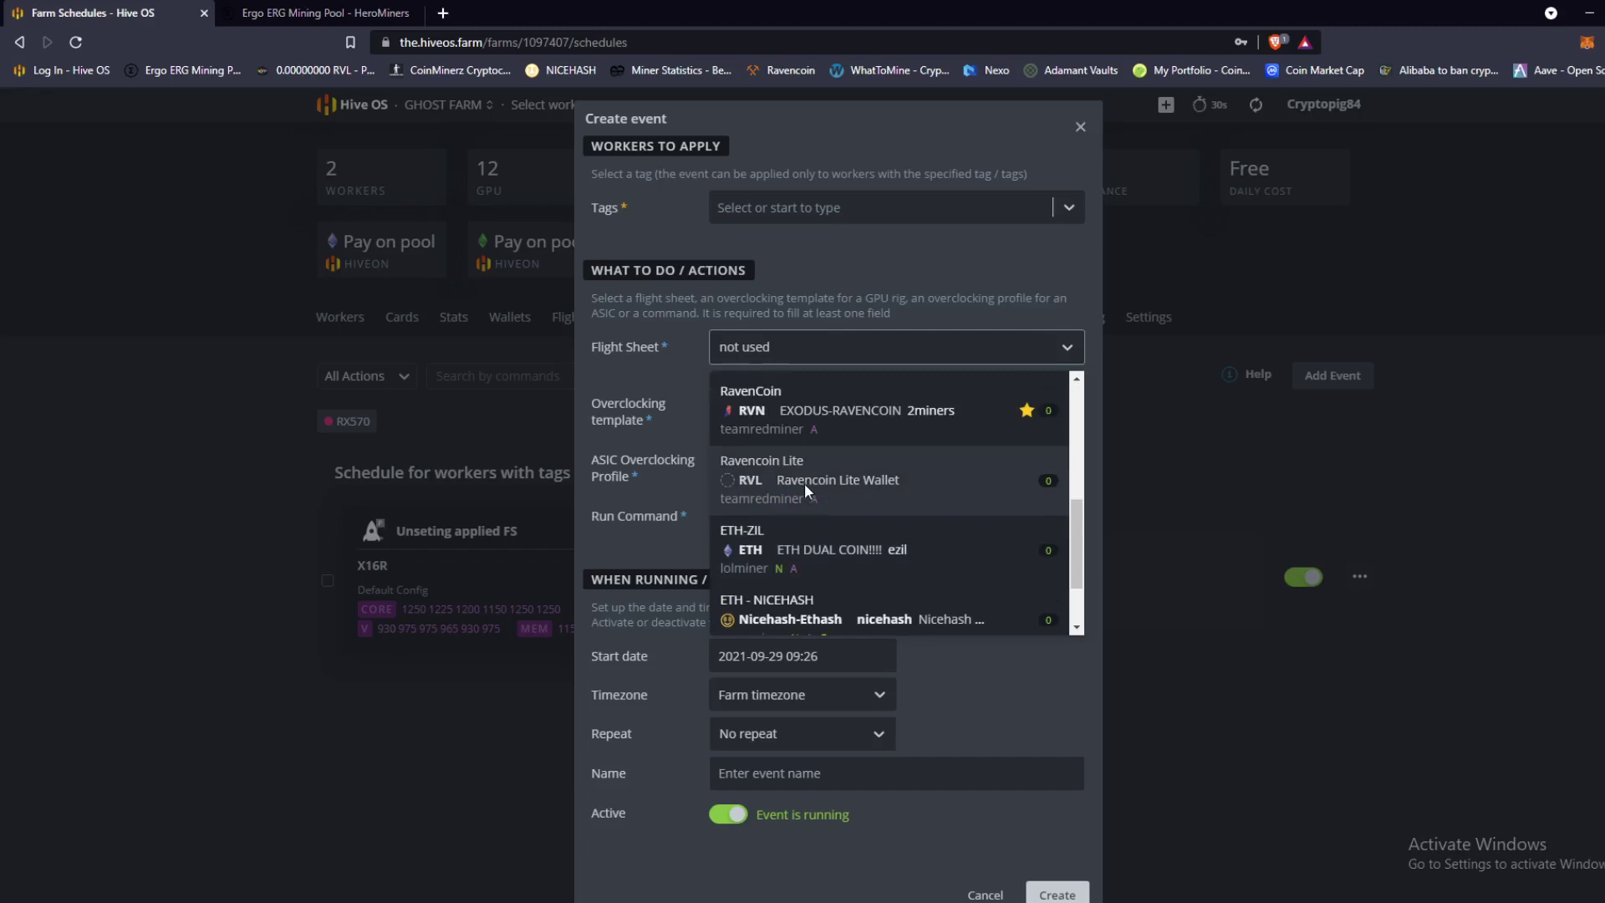
scroll(804, 483, "up", 1)
scroll(804, 482, "up", 1)
scroll(807, 483, "up", 1)
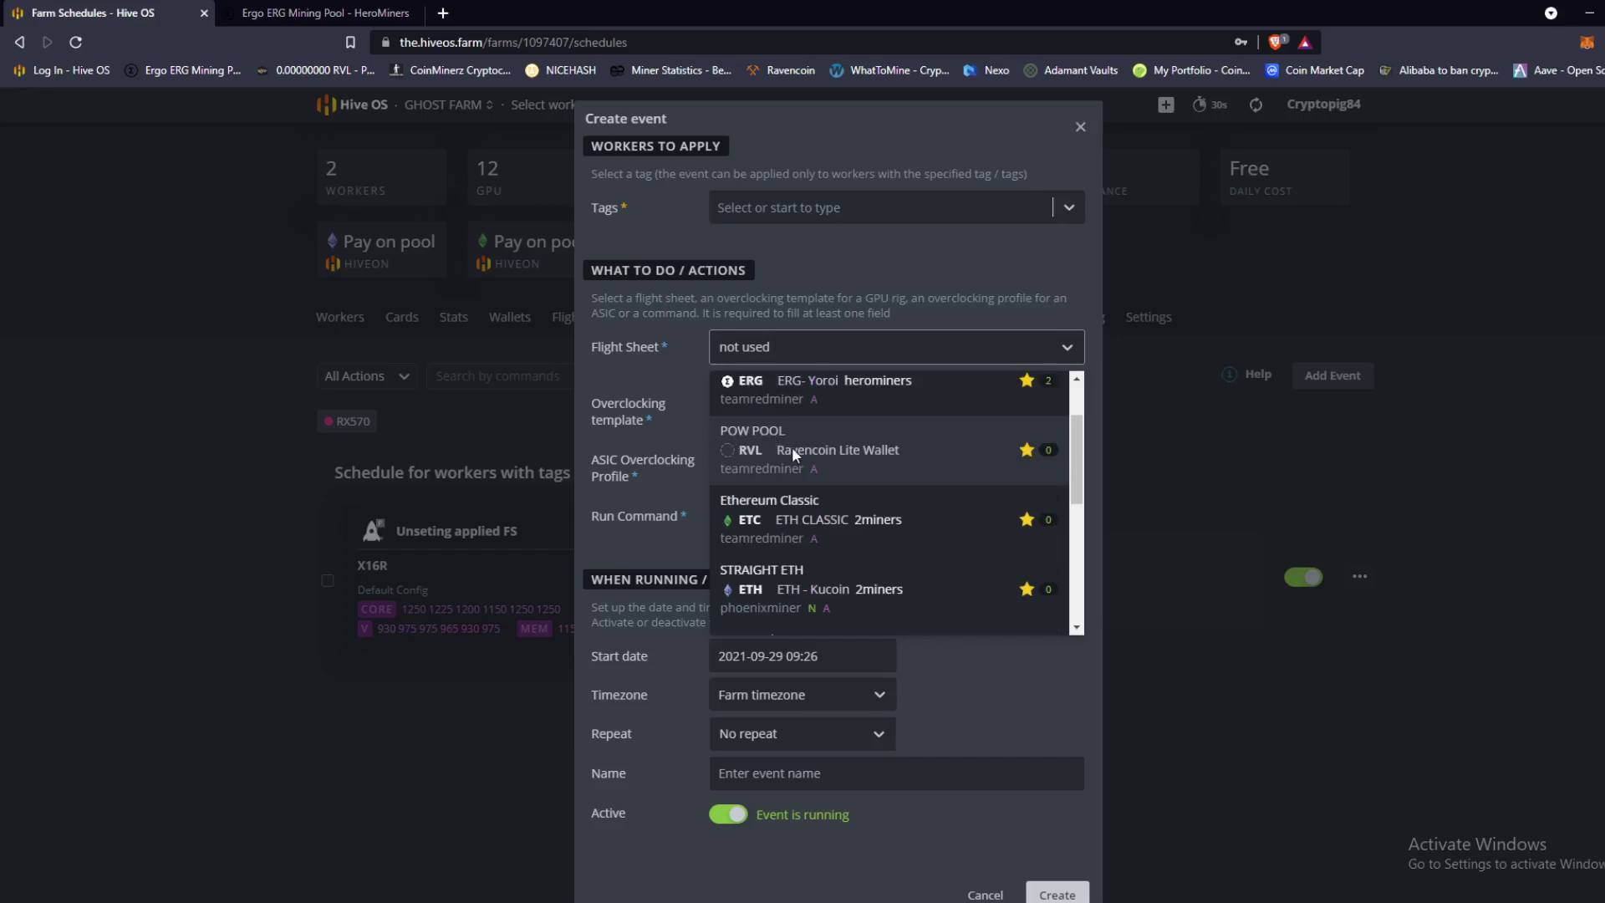
left_click(791, 447)
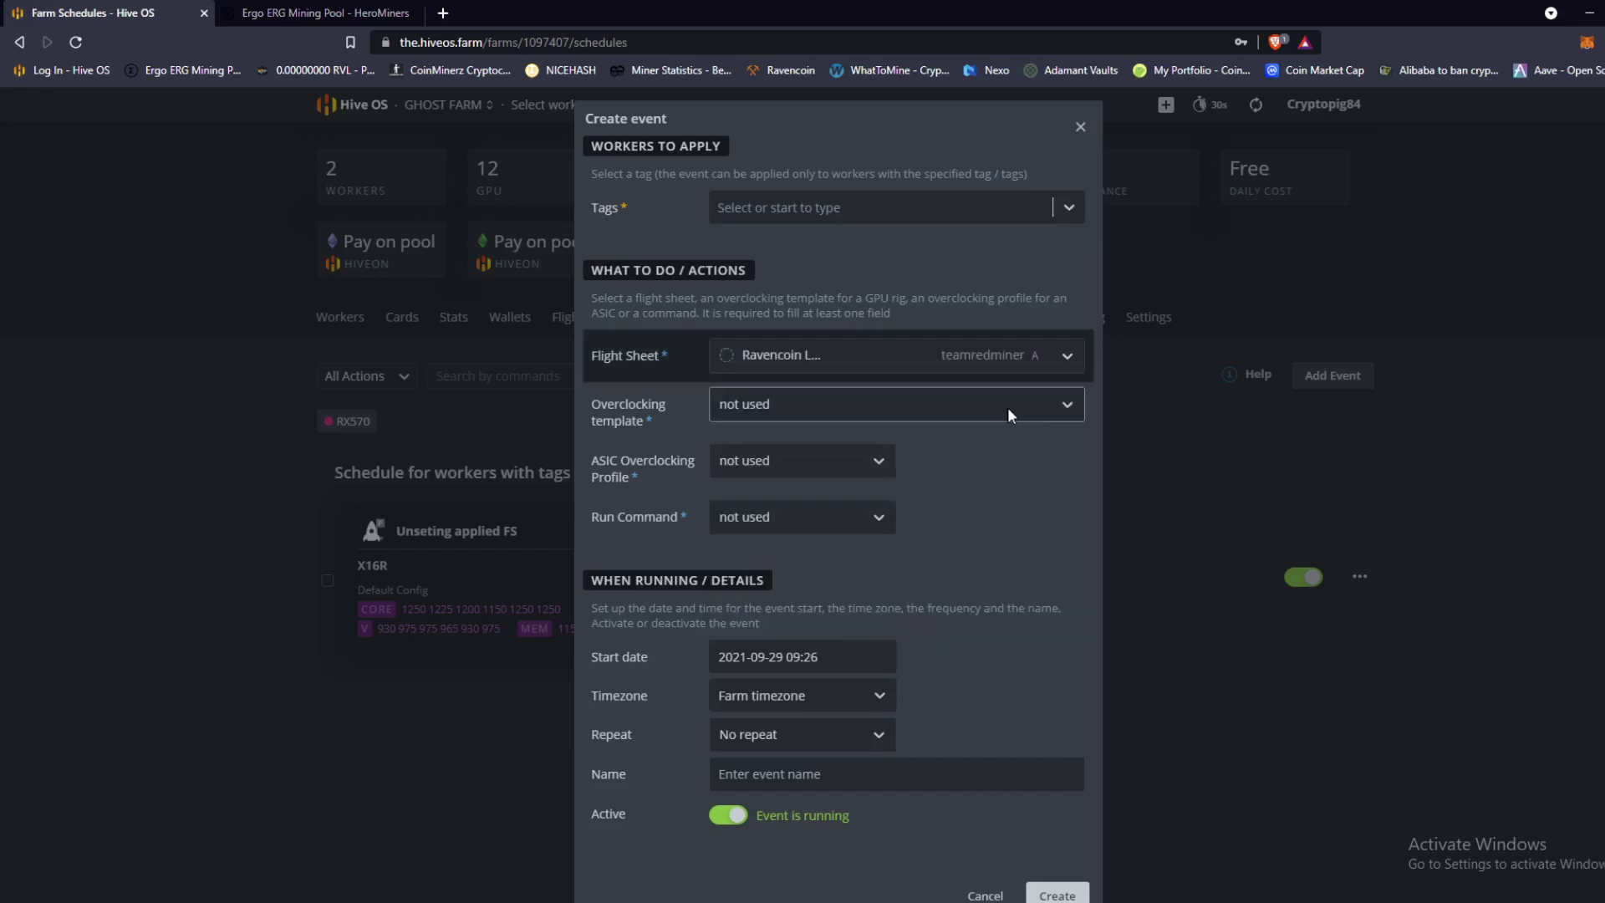
left_click(1007, 407)
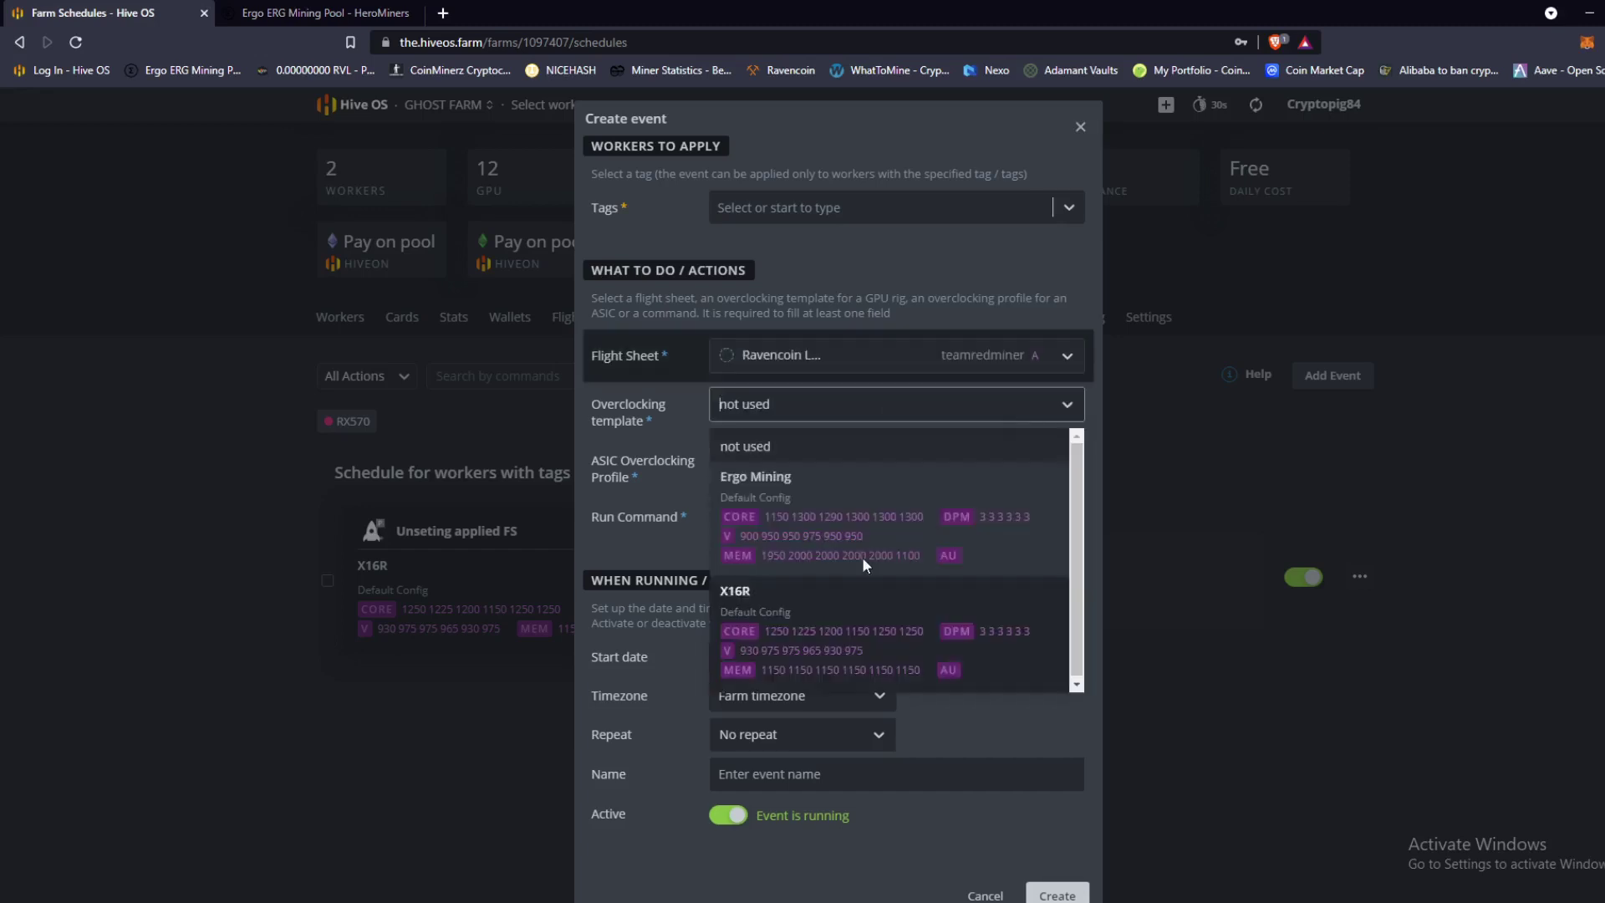
left_click(815, 619)
left_click(802, 456)
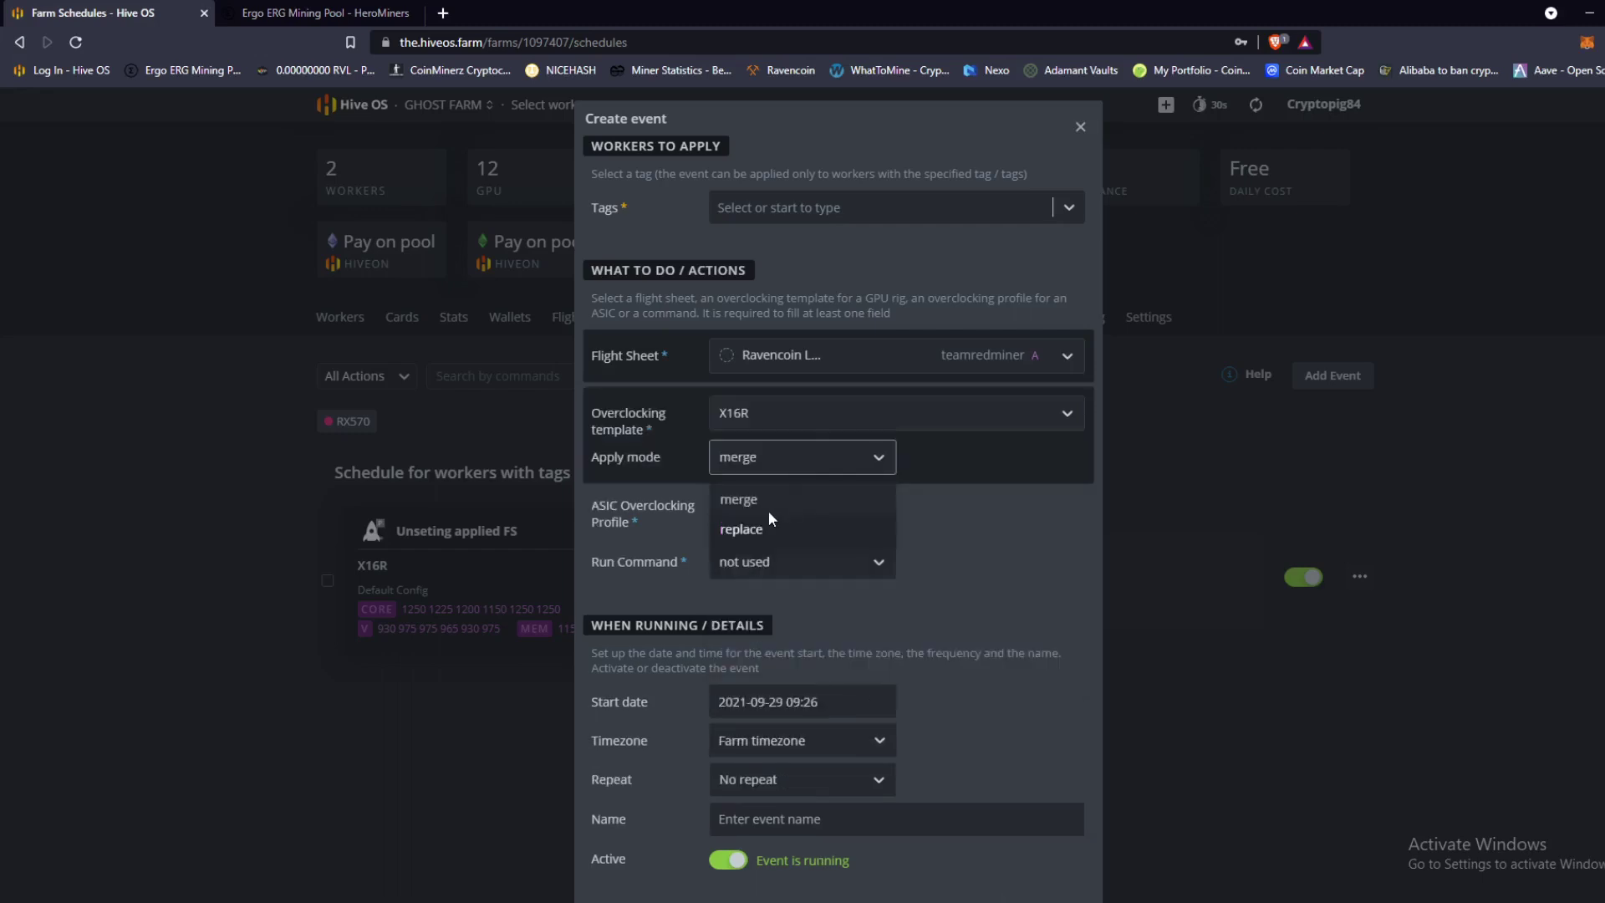
left_click(759, 522)
scroll(758, 523, "down", 1)
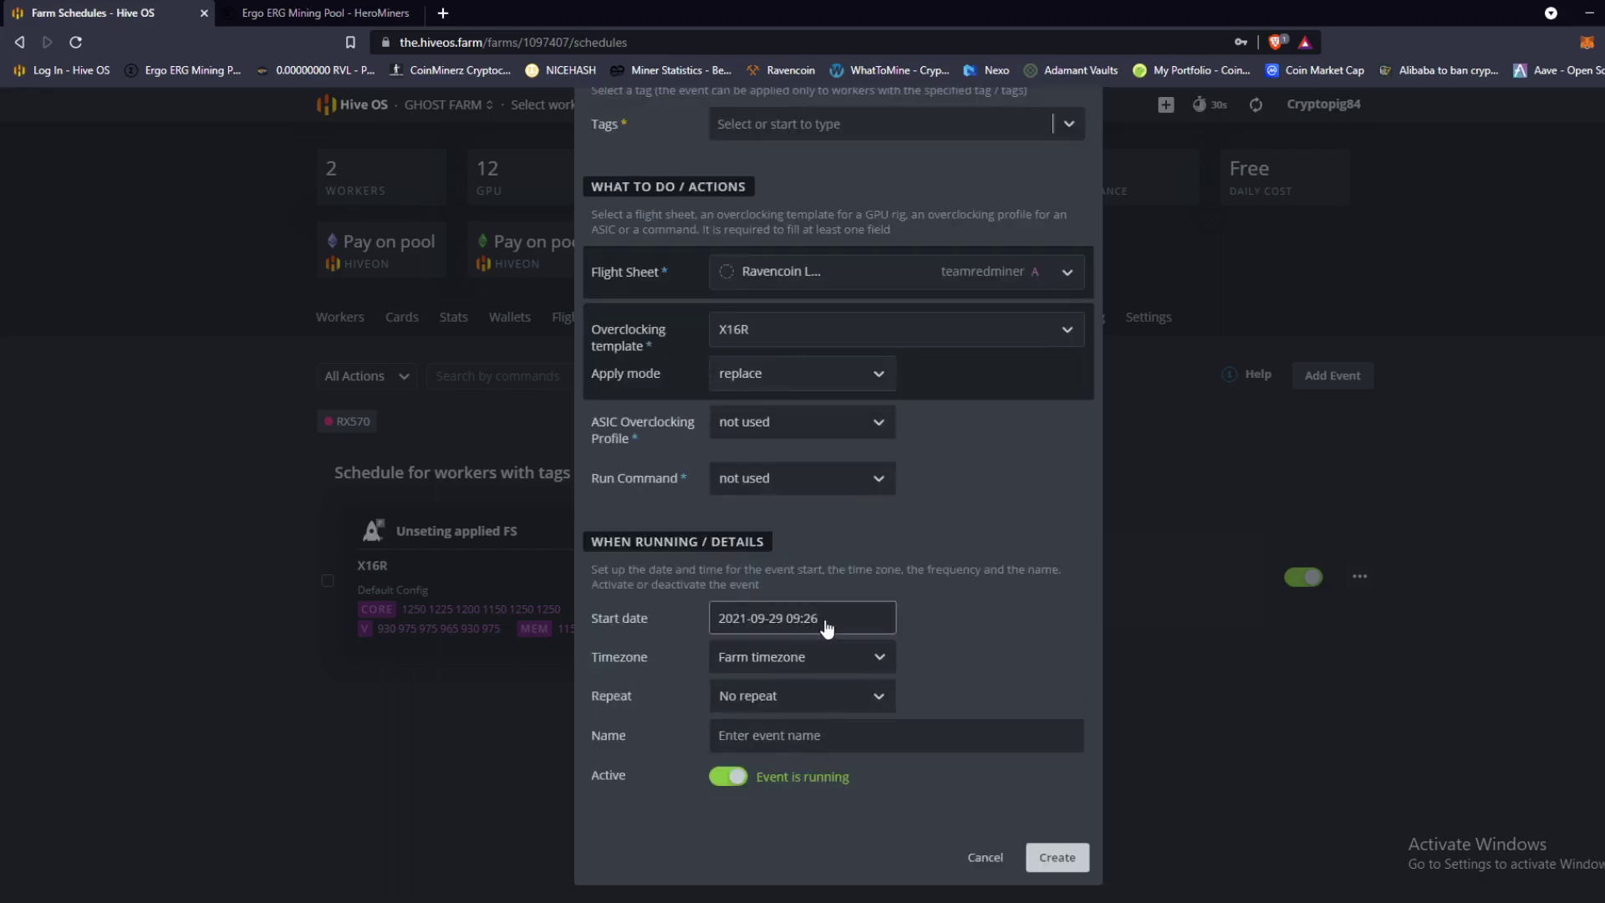
Set start 20:01 repeating daily, name it 'RVL - Flight Sheet Launch', tag RX570, and create it.
left_click(803, 695)
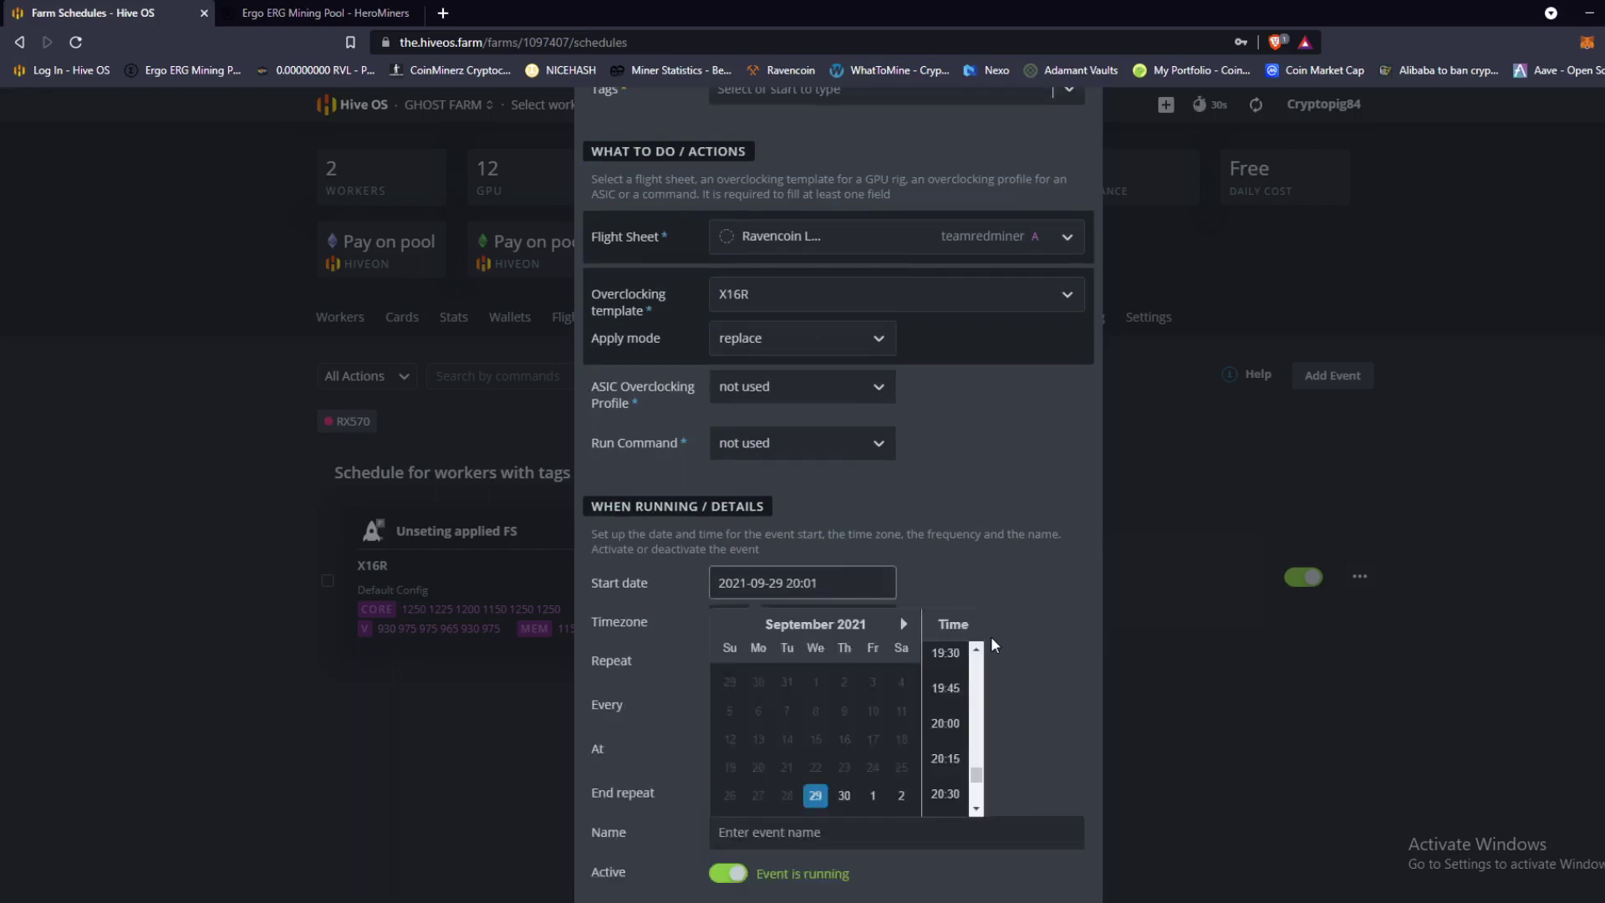
left_click(801, 590)
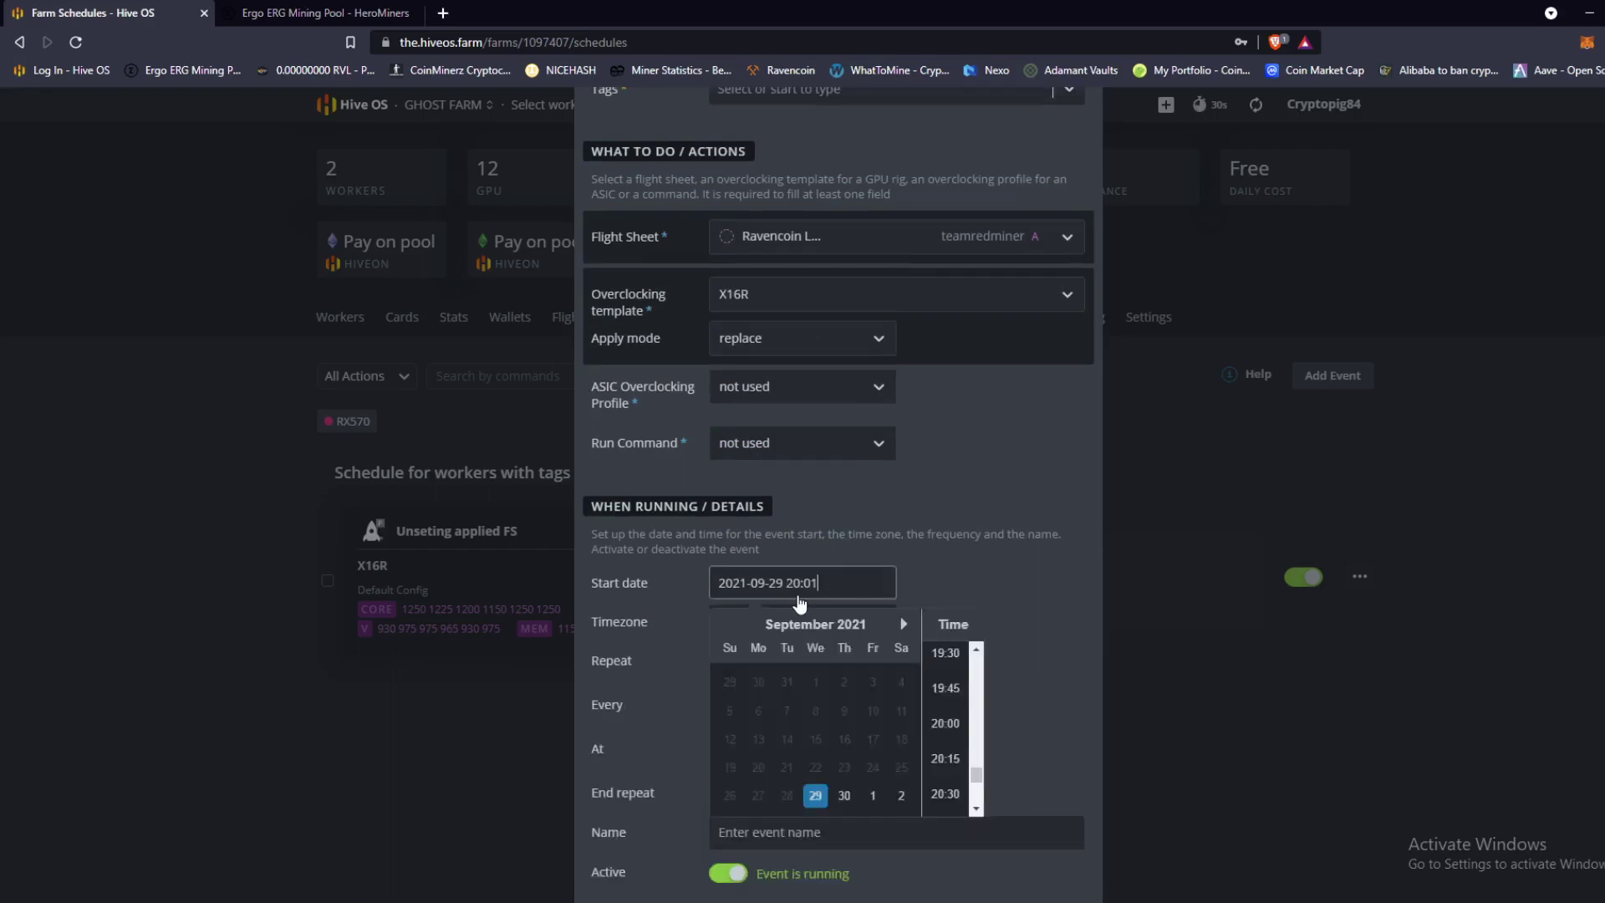
left_click(995, 571)
key("Tab")
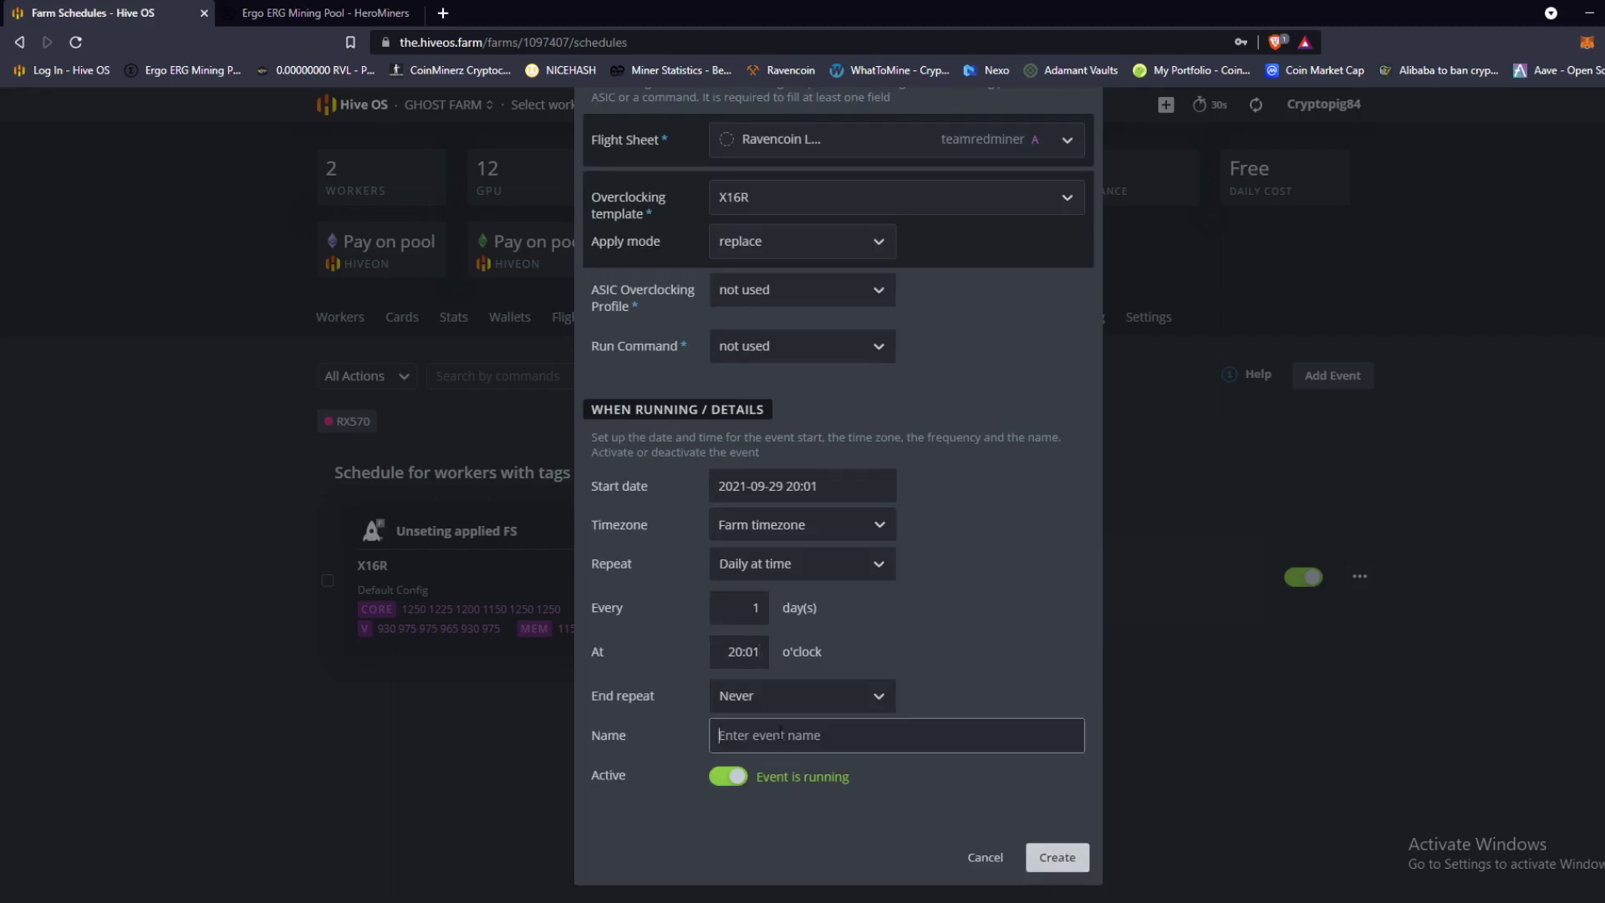
type("RVL - Fli")
type("ght Sheet")
type(" Launch")
left_click(1055, 857)
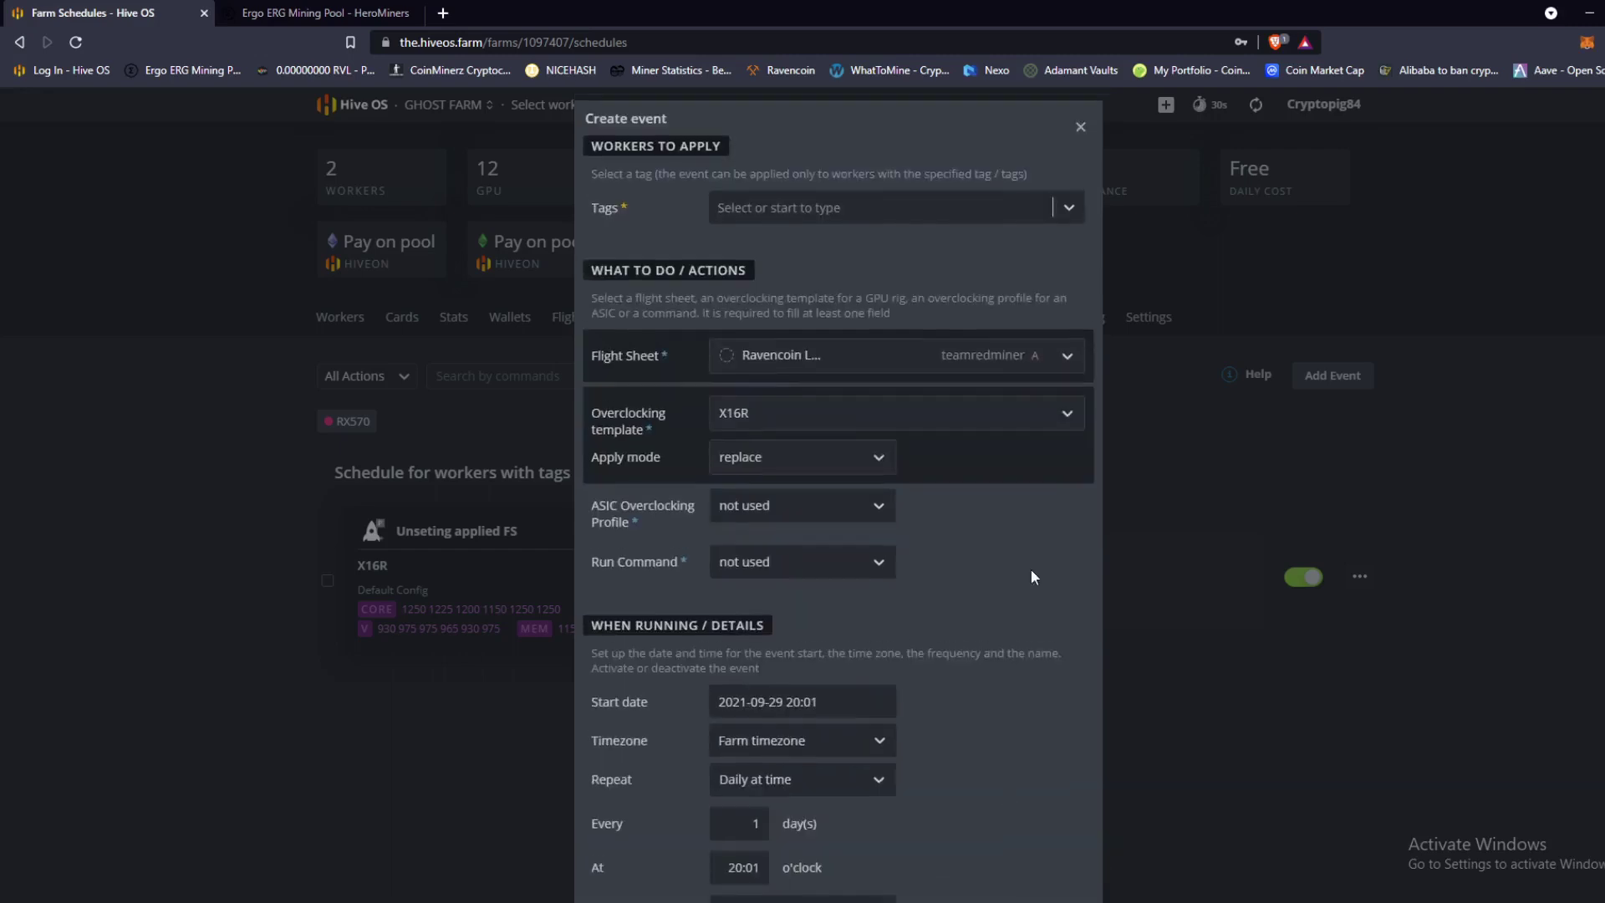
left_click(959, 207)
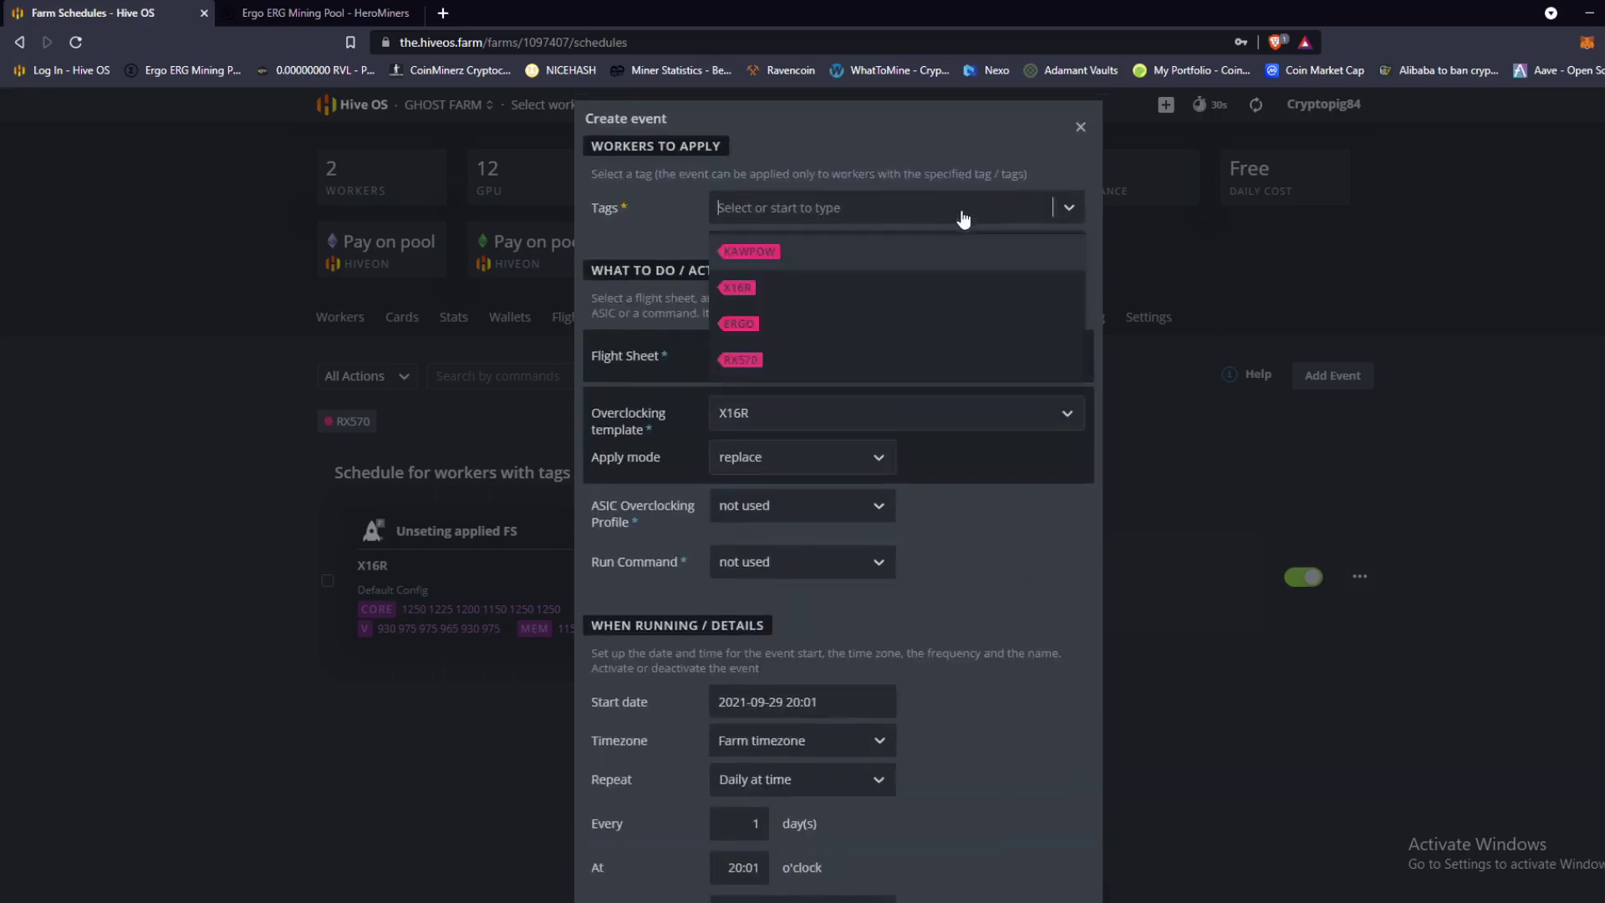
left_click(746, 360)
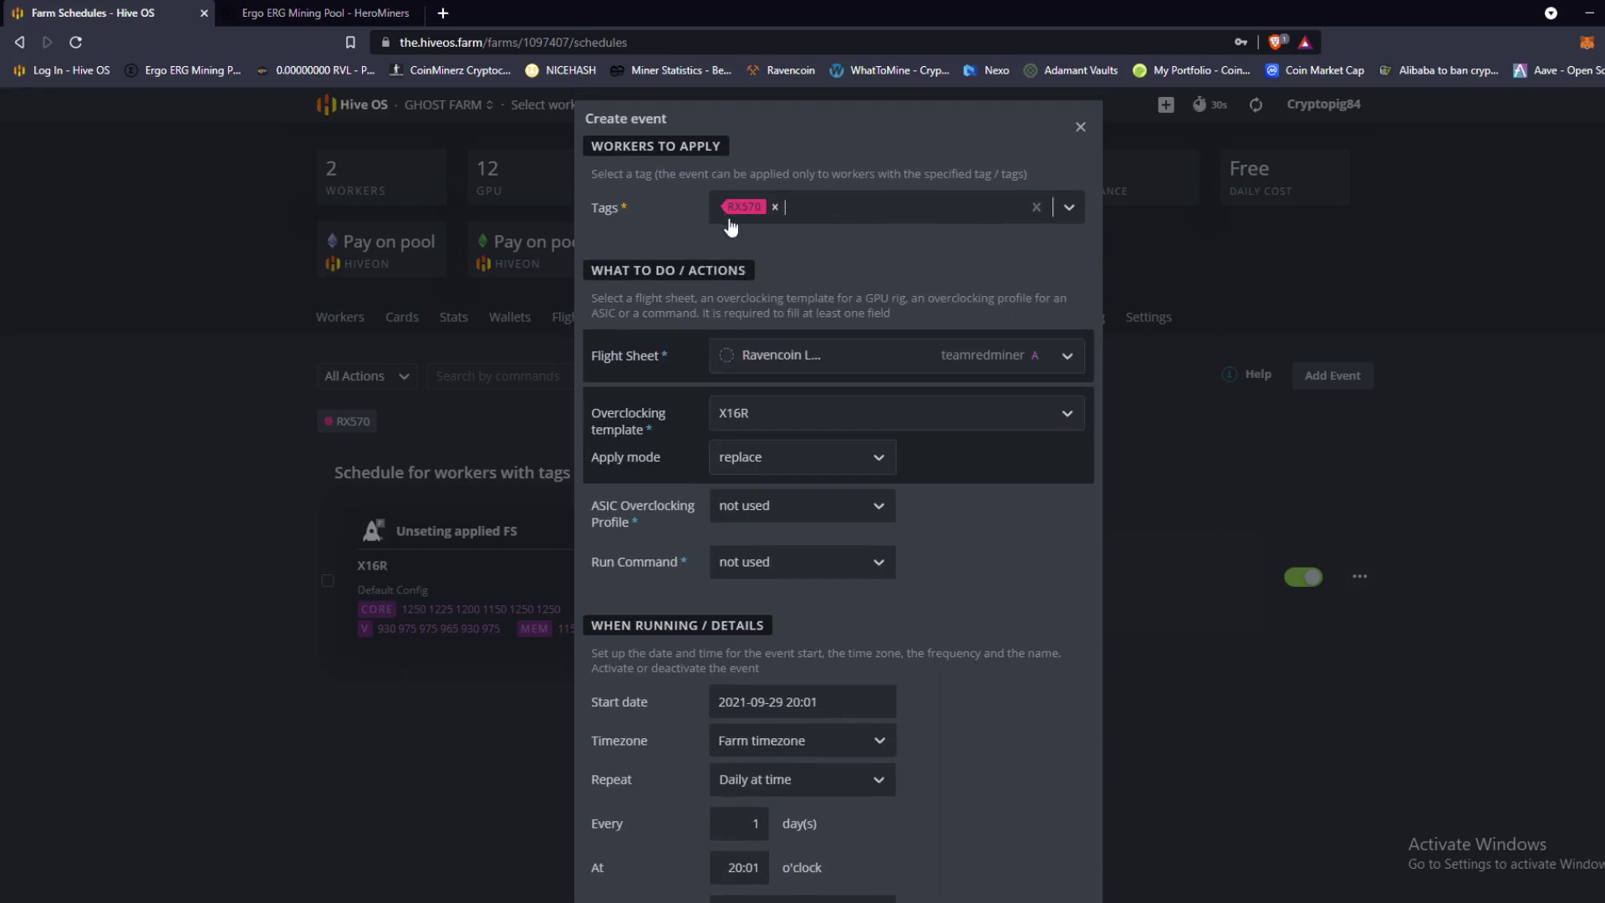
scroll(980, 443, "down", 4)
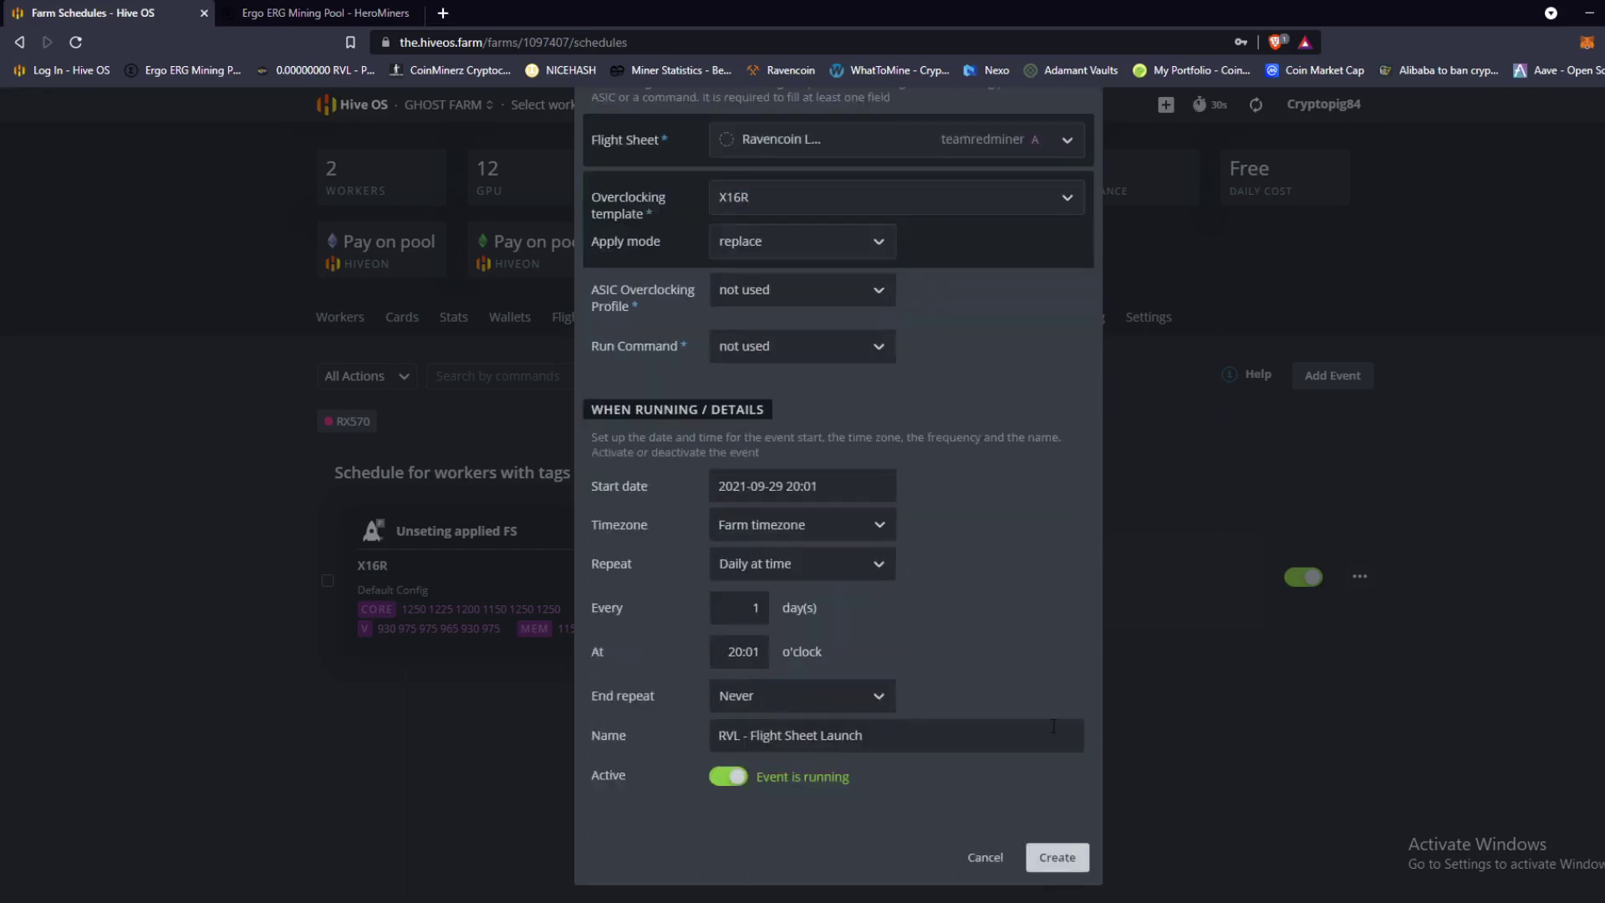
left_click(1067, 859)
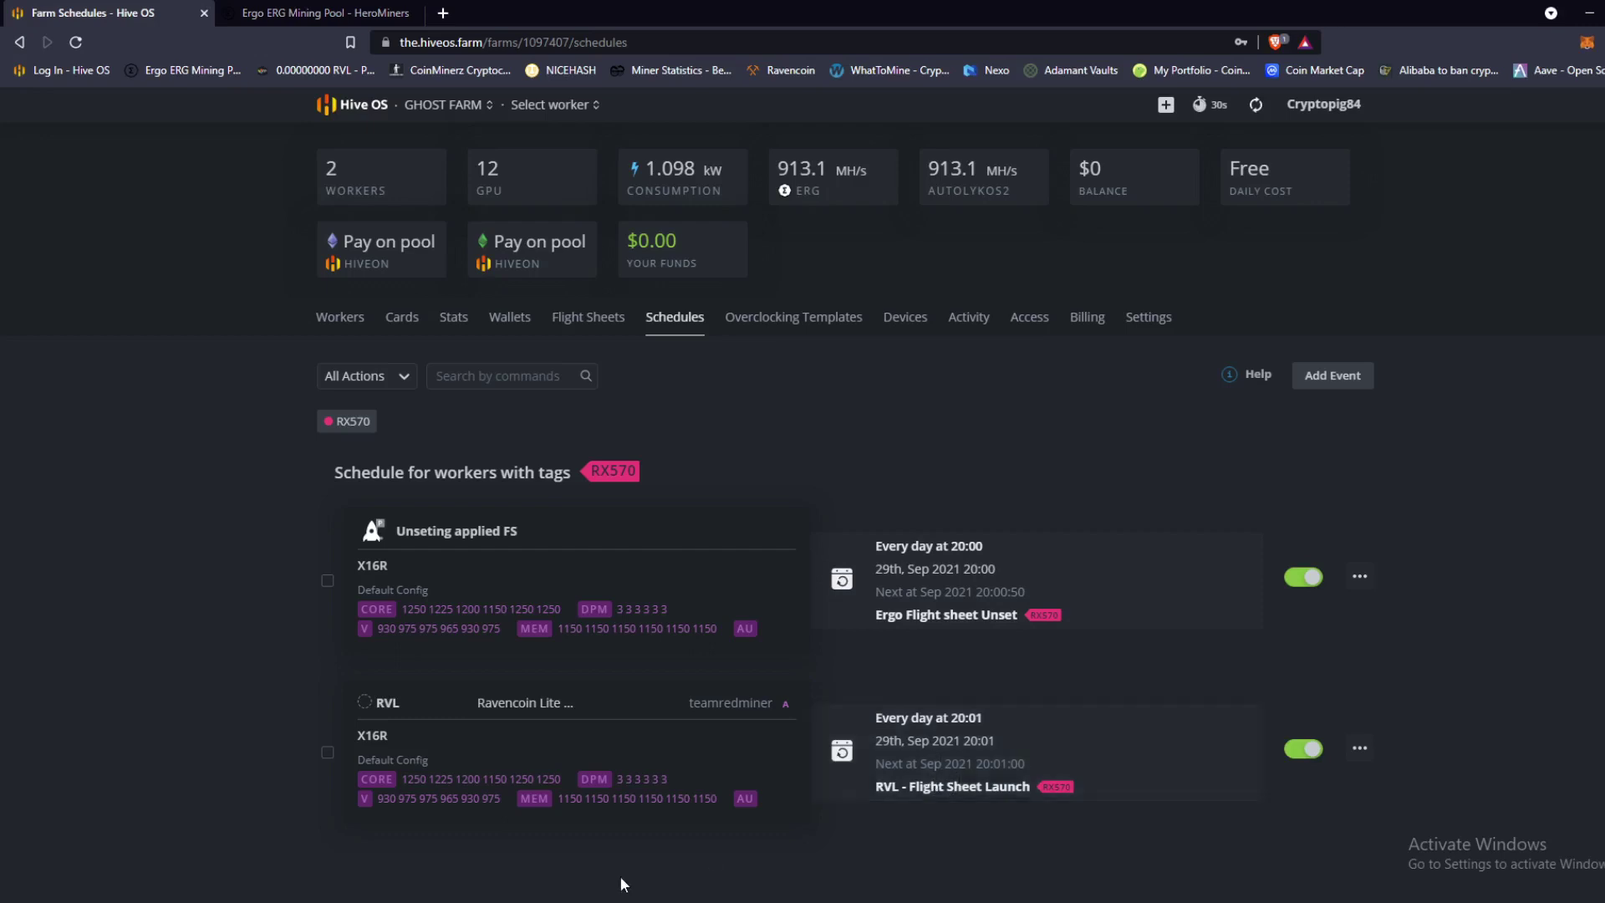
Start a new RX570-tagged event that unsets the flight sheet, with no run command.
left_click(1327, 383)
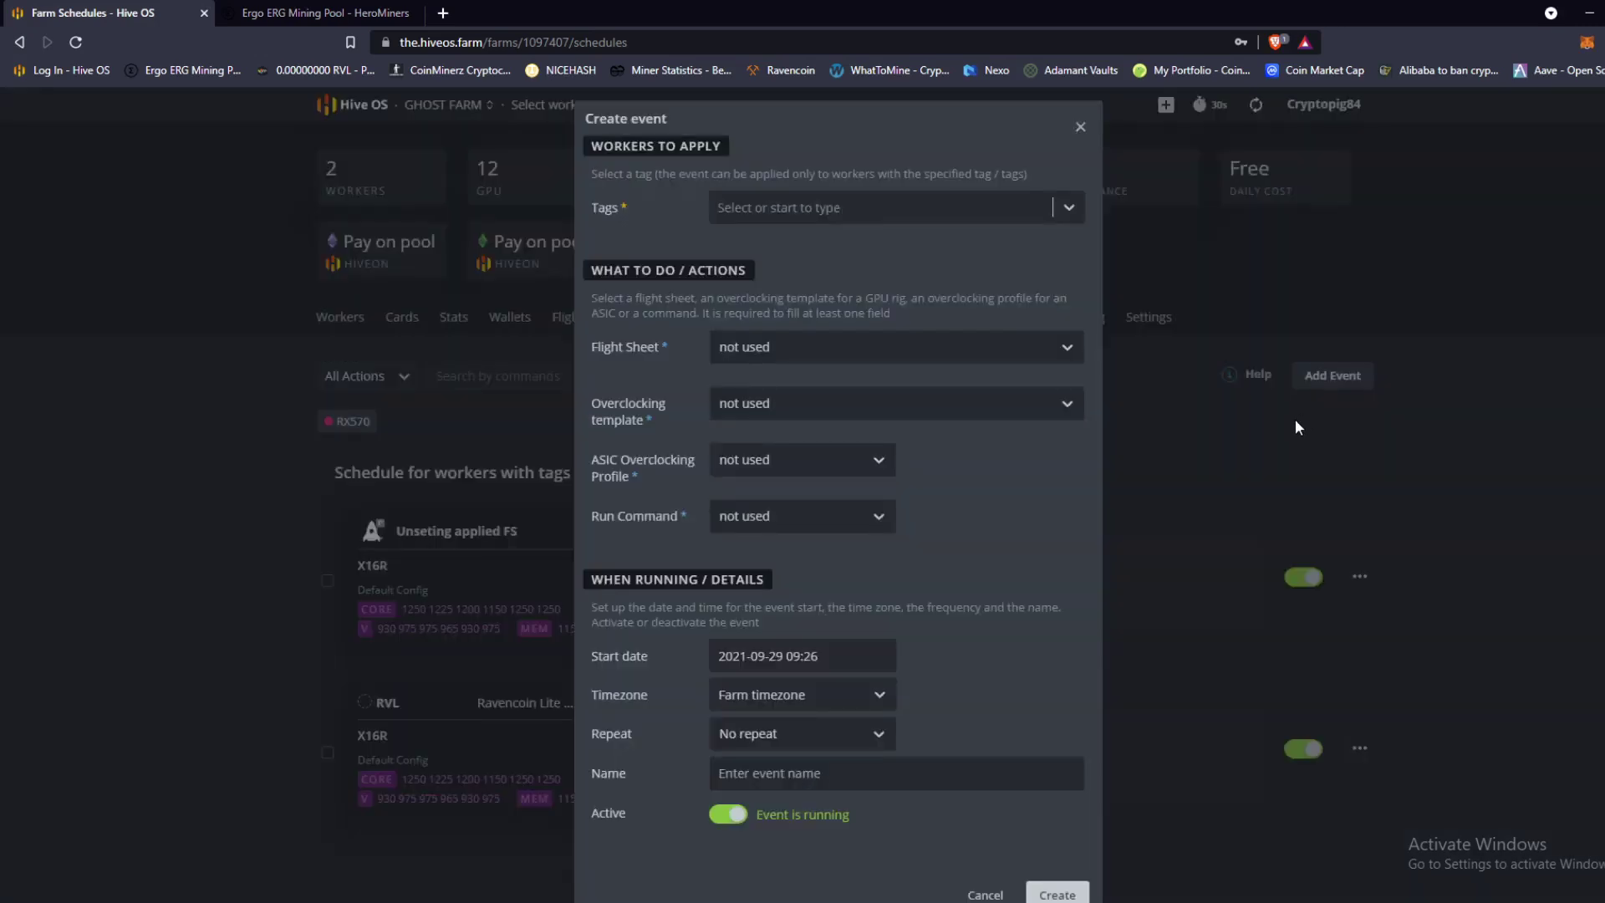
left_click(829, 208)
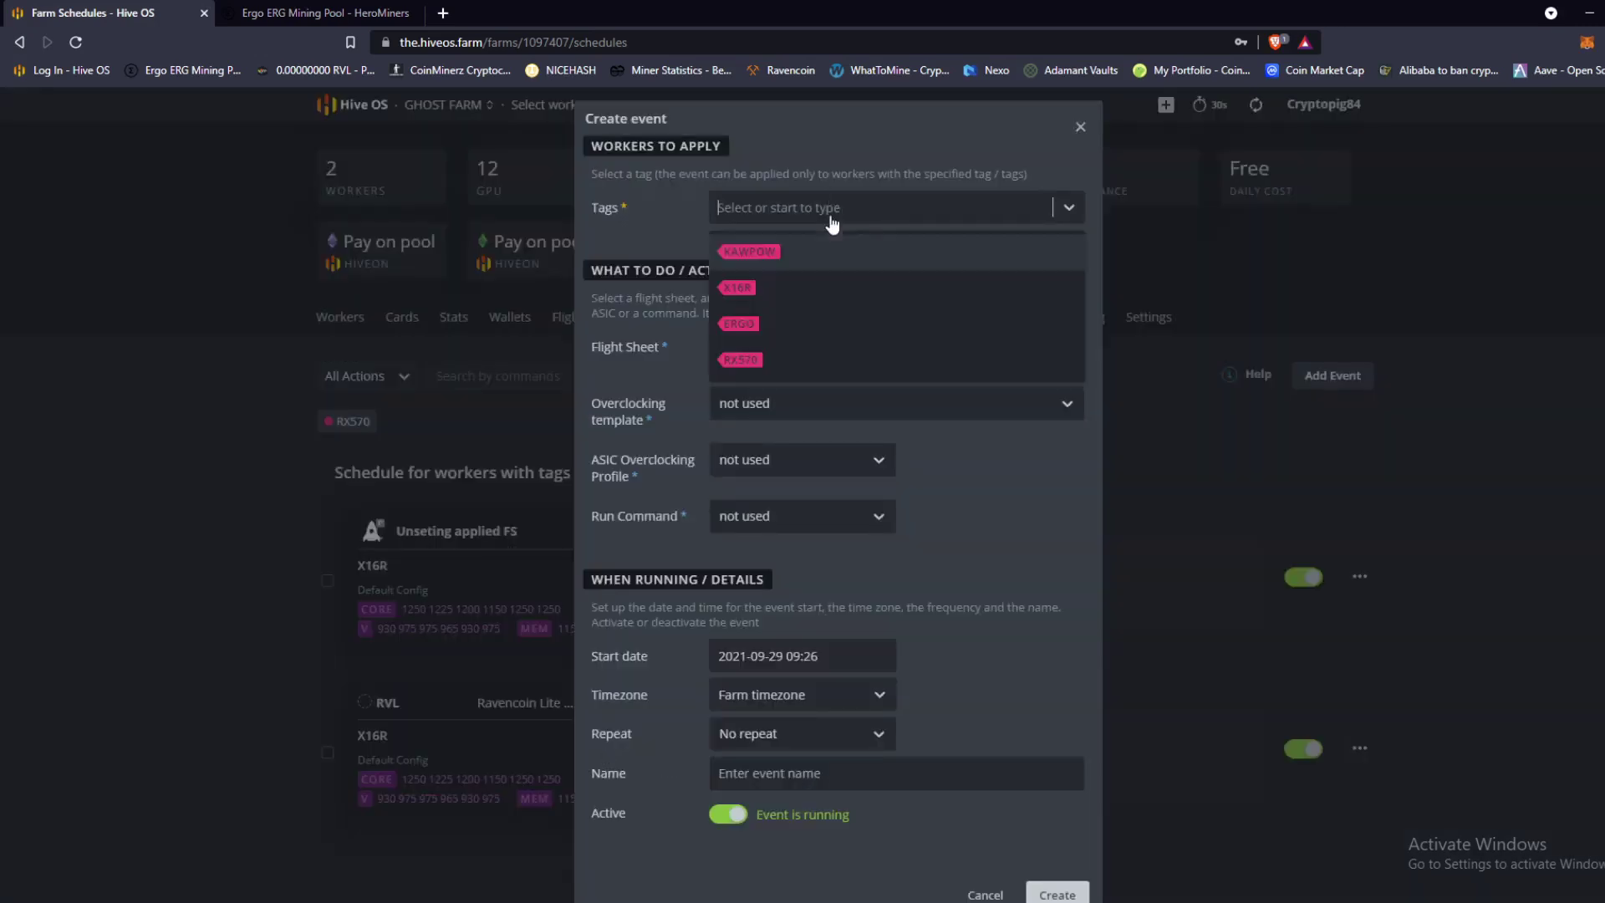
left_click(741, 358)
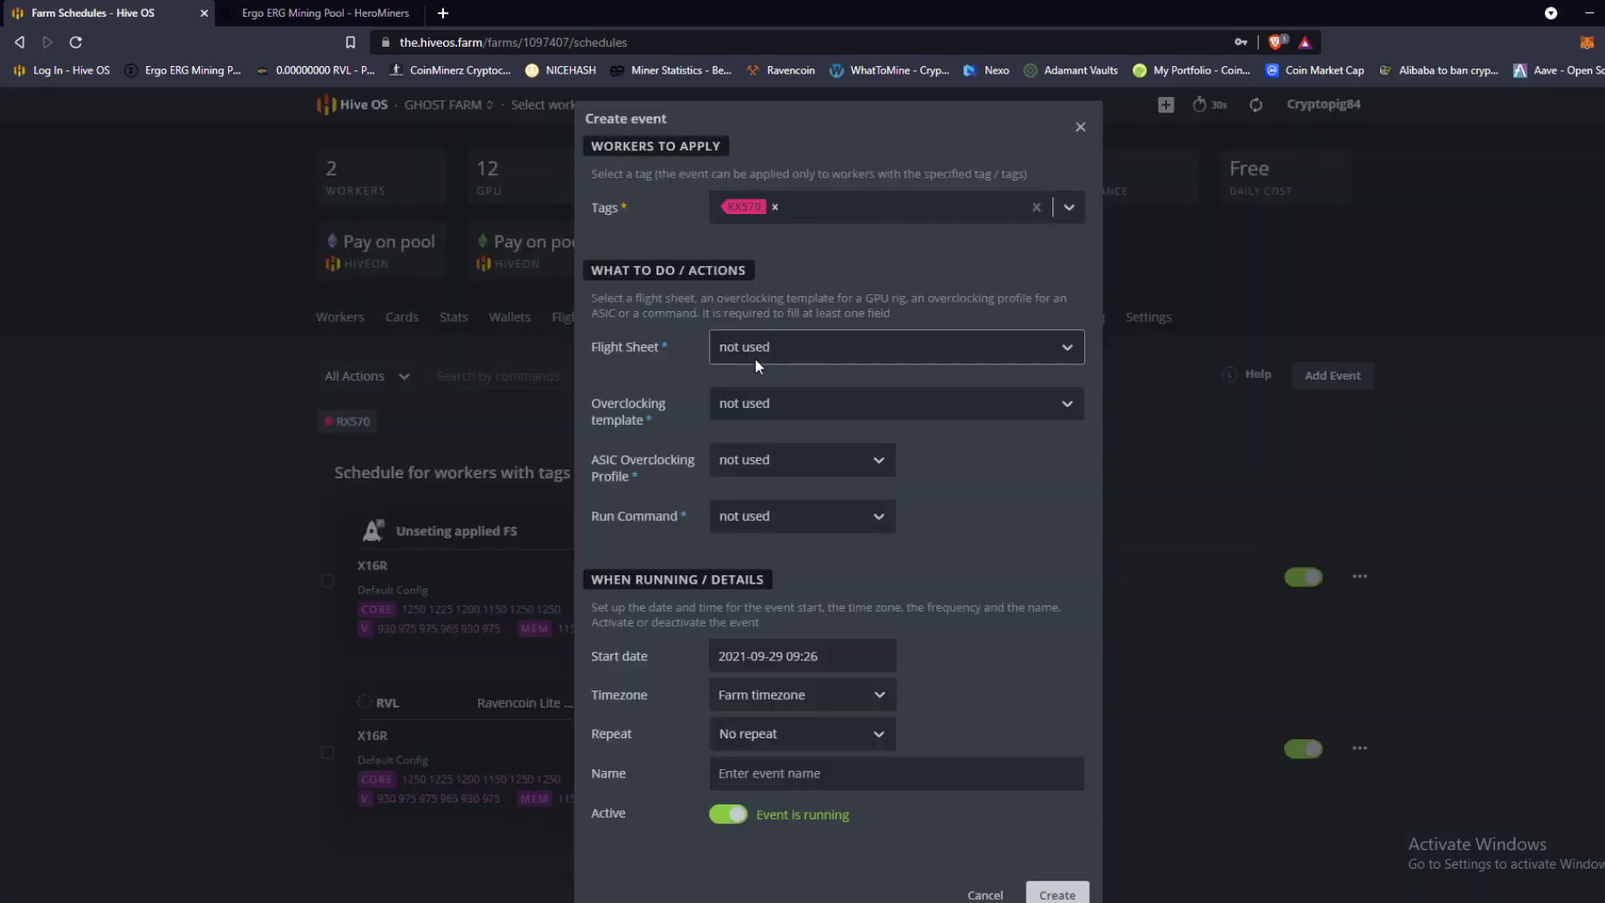
left_click(812, 356)
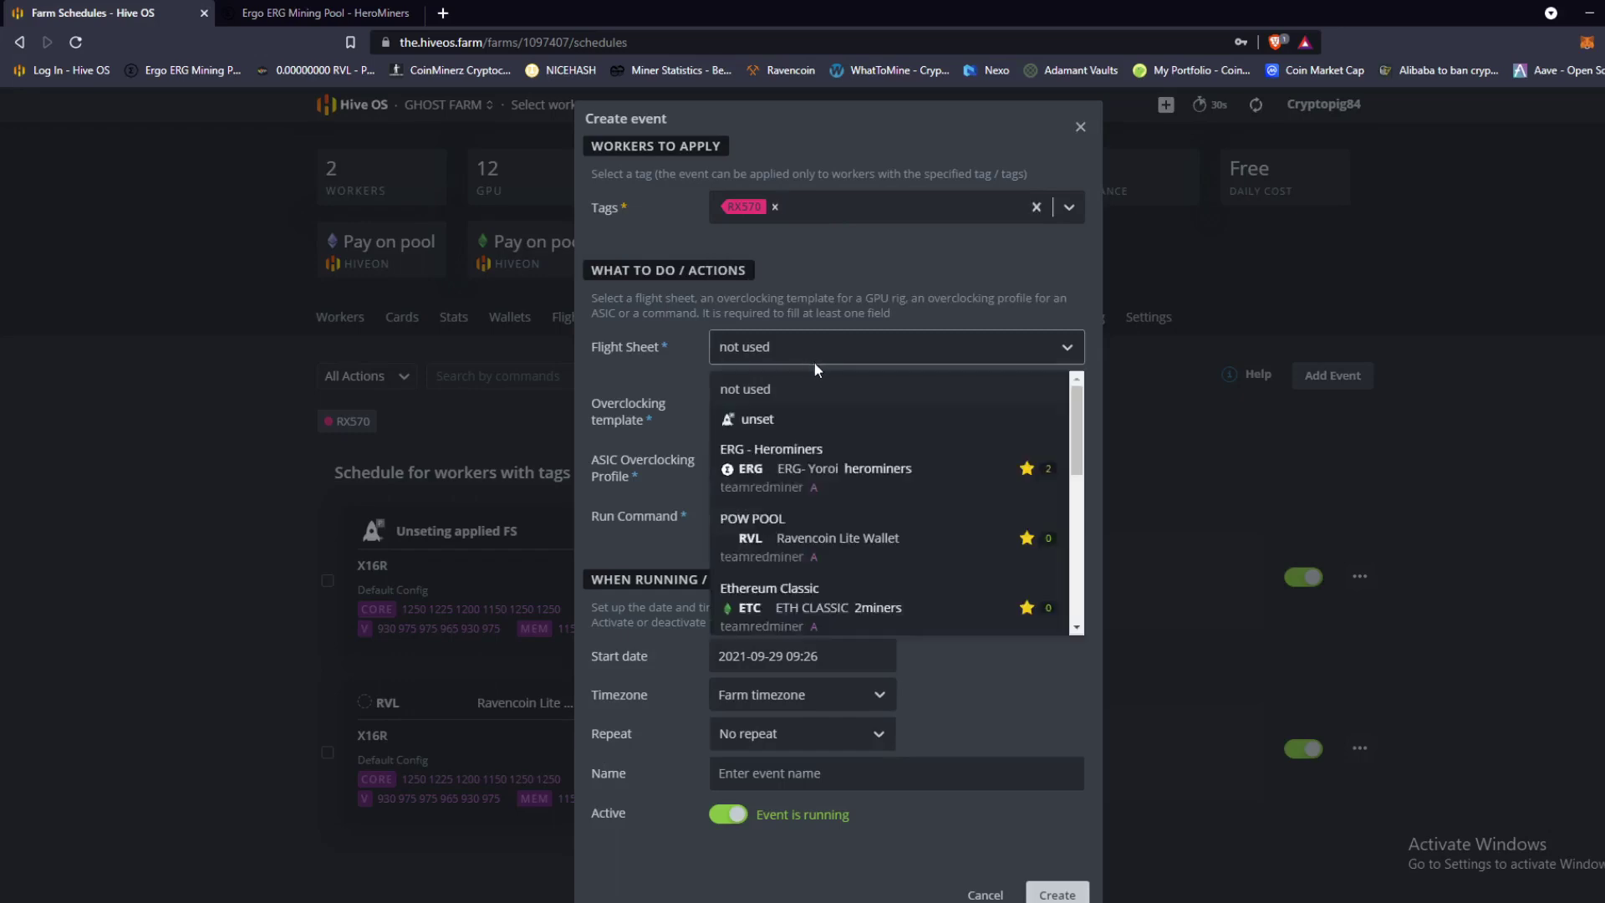
left_click(753, 421)
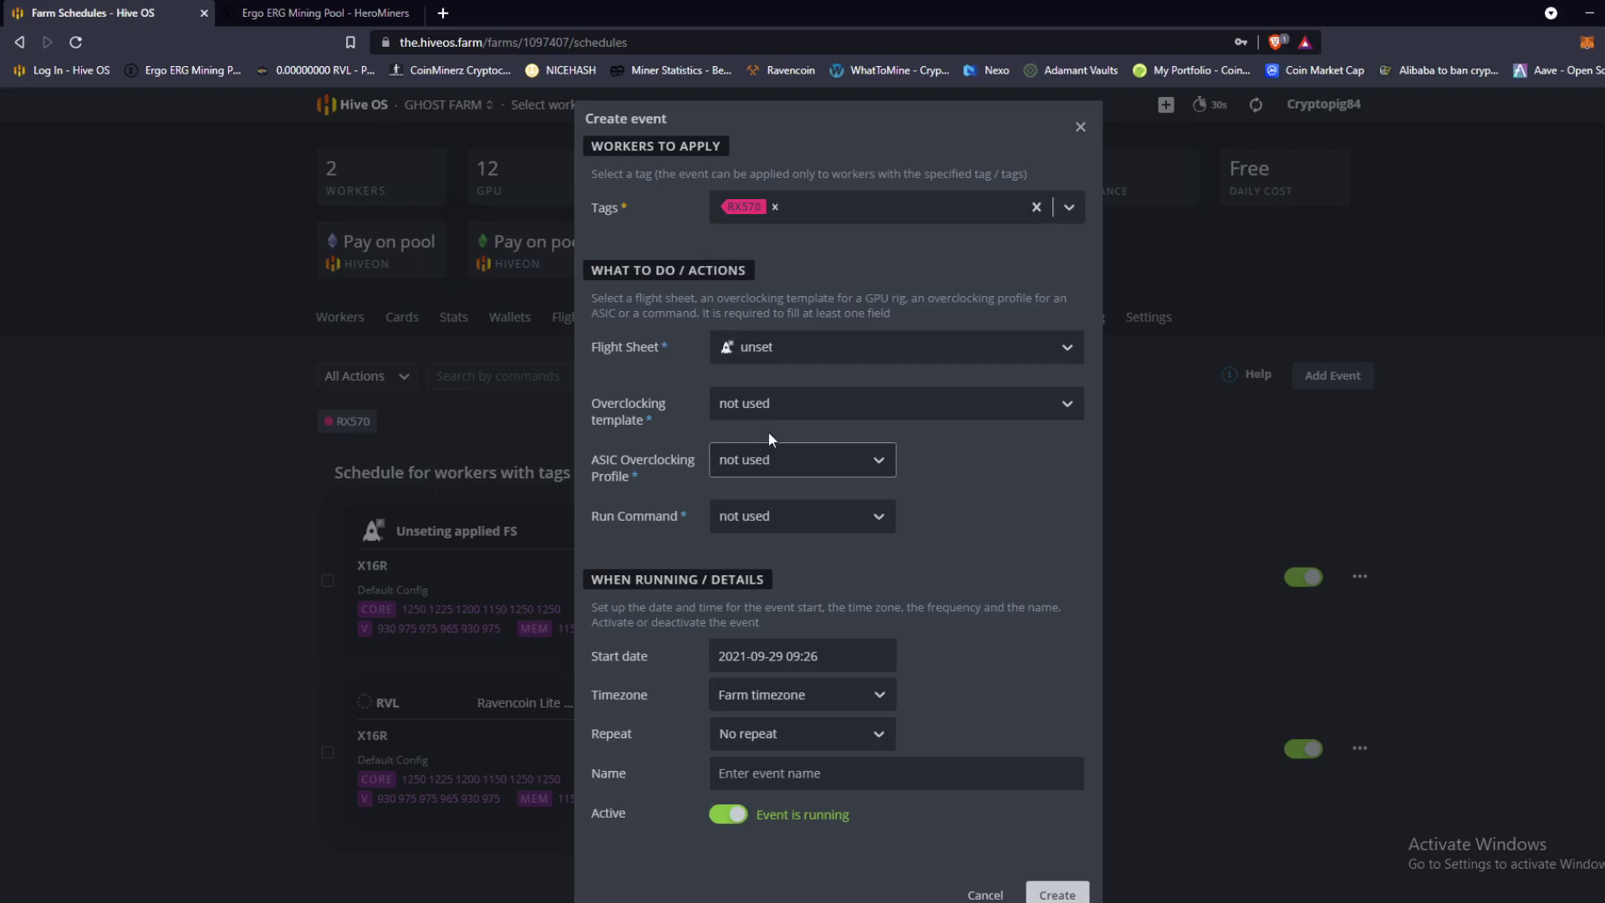
left_click(839, 461)
left_click(841, 511)
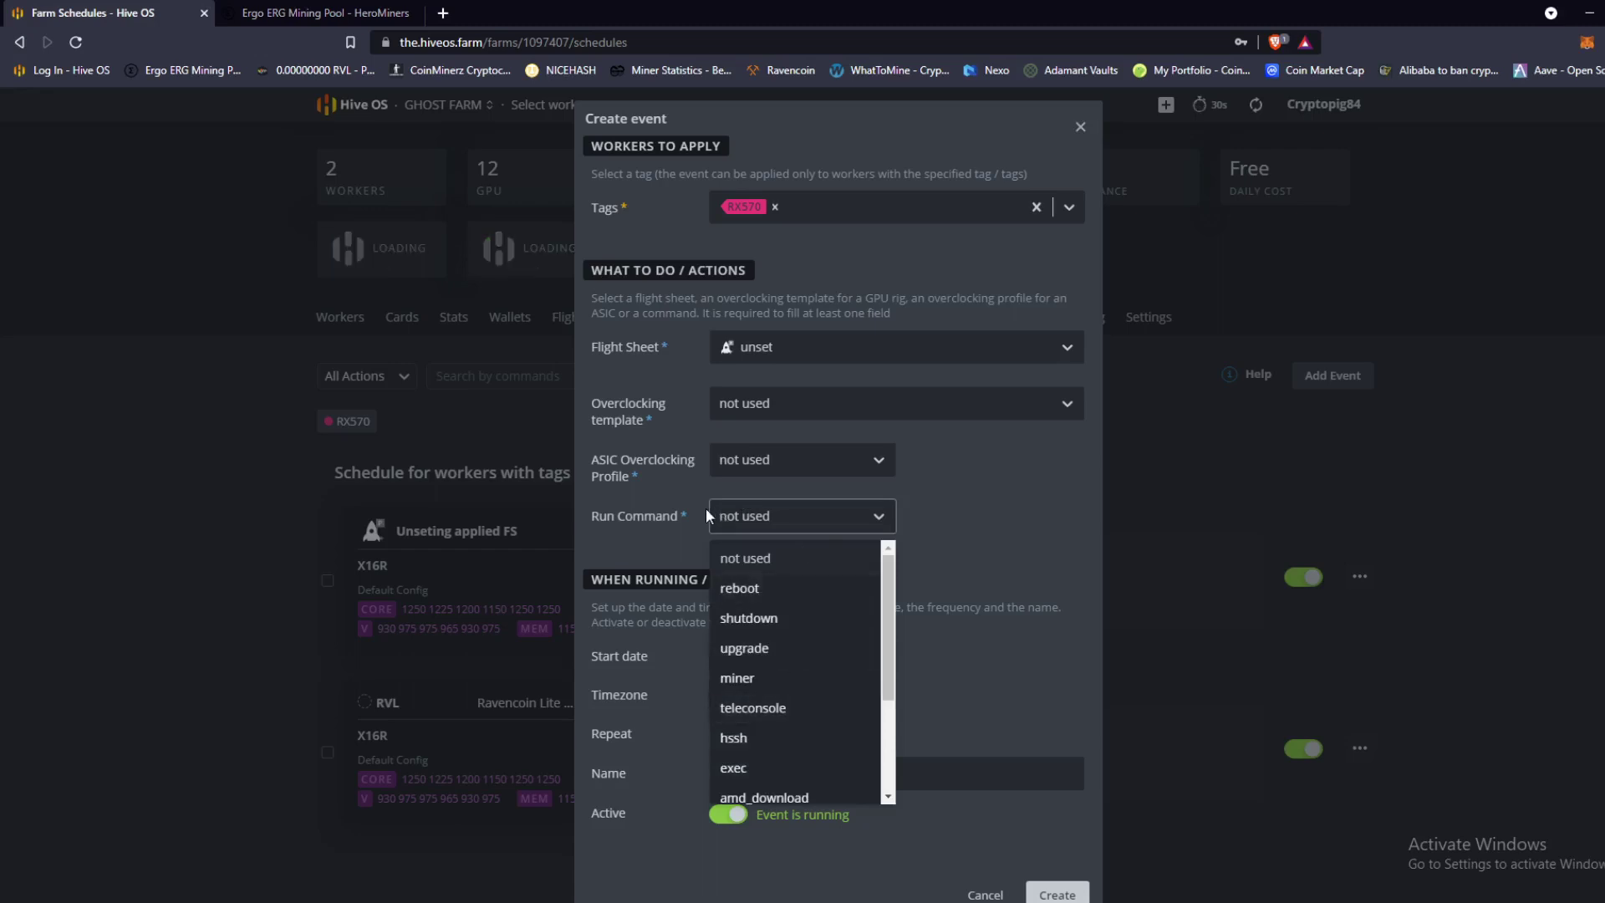
left_click(620, 511)
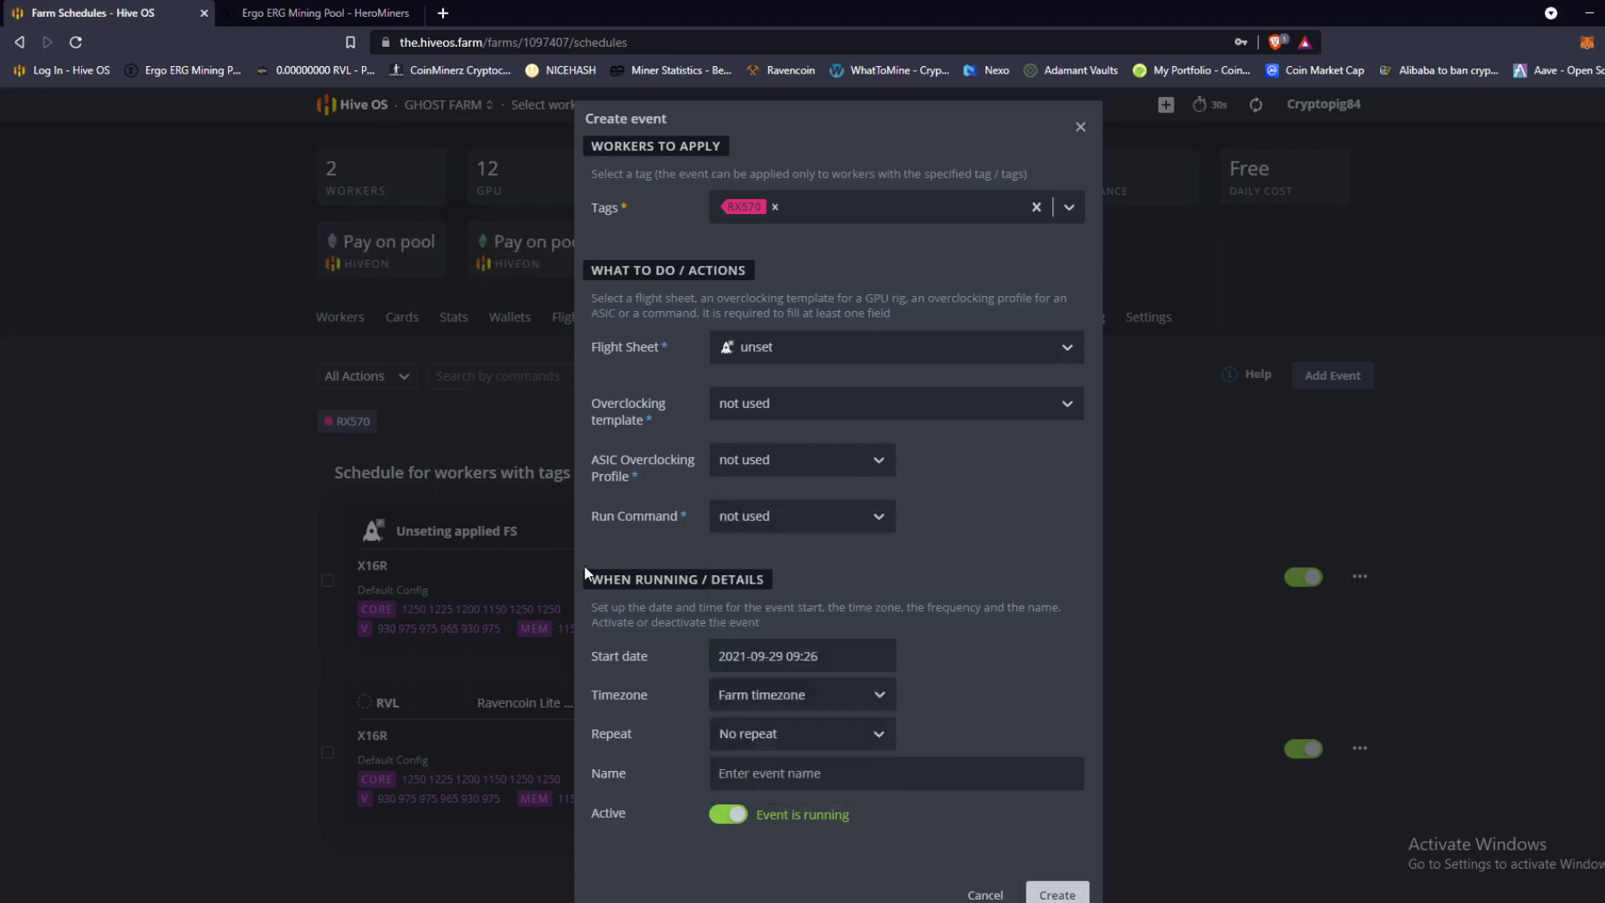
scroll(666, 676, "down", 1)
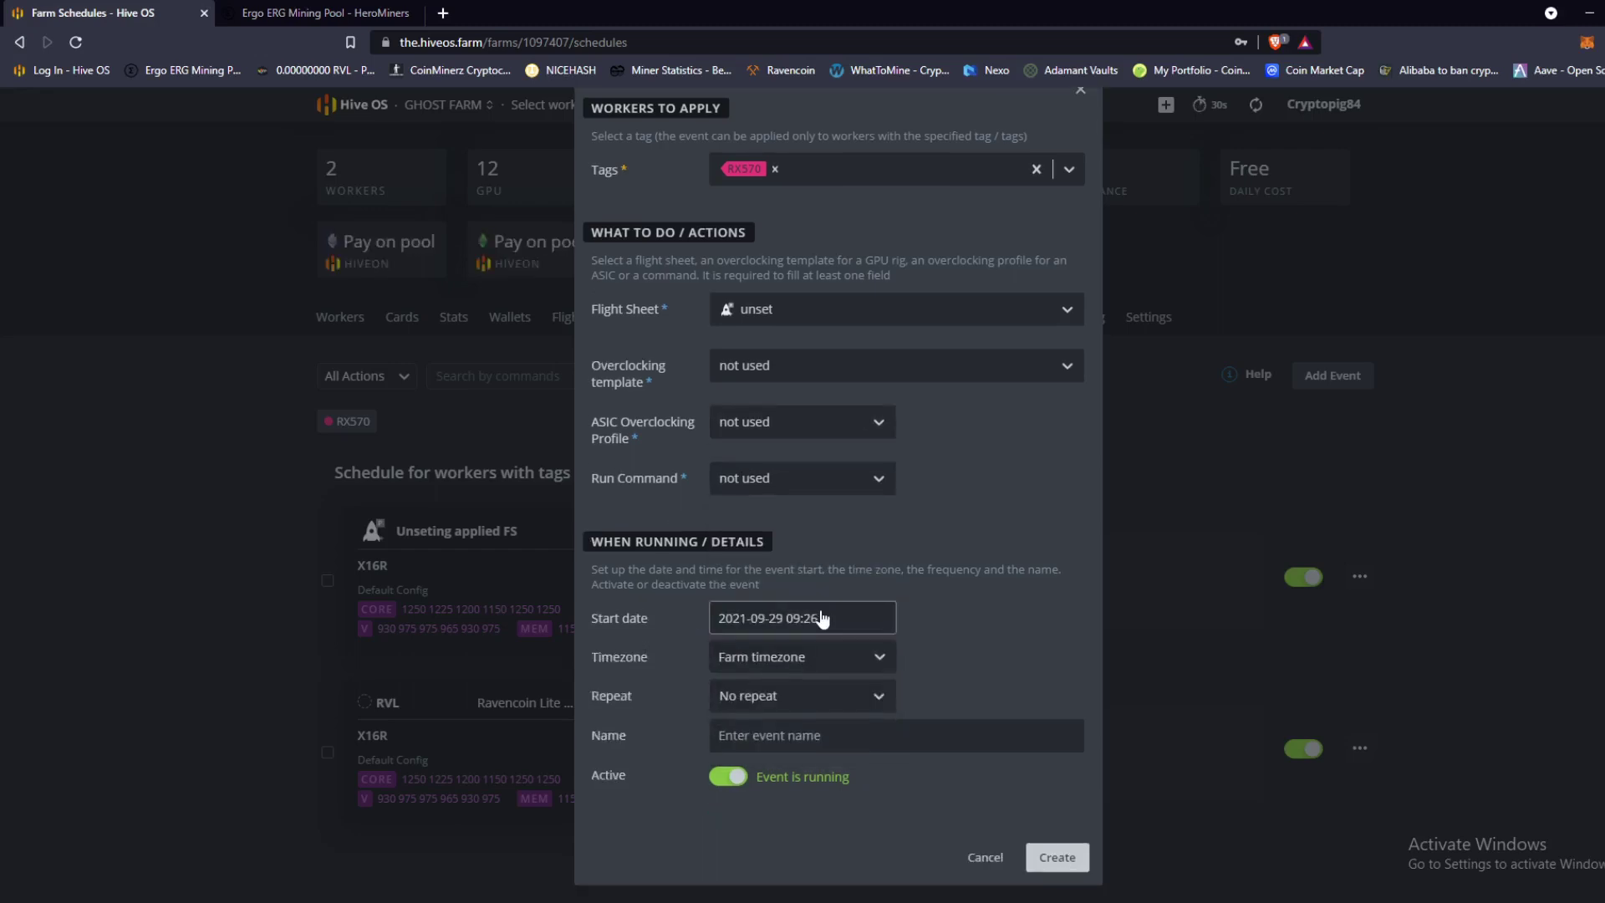
Schedule it daily at 08:00, name it 'Unset RVL Flight Sheet', and create it.
left_click(825, 622)
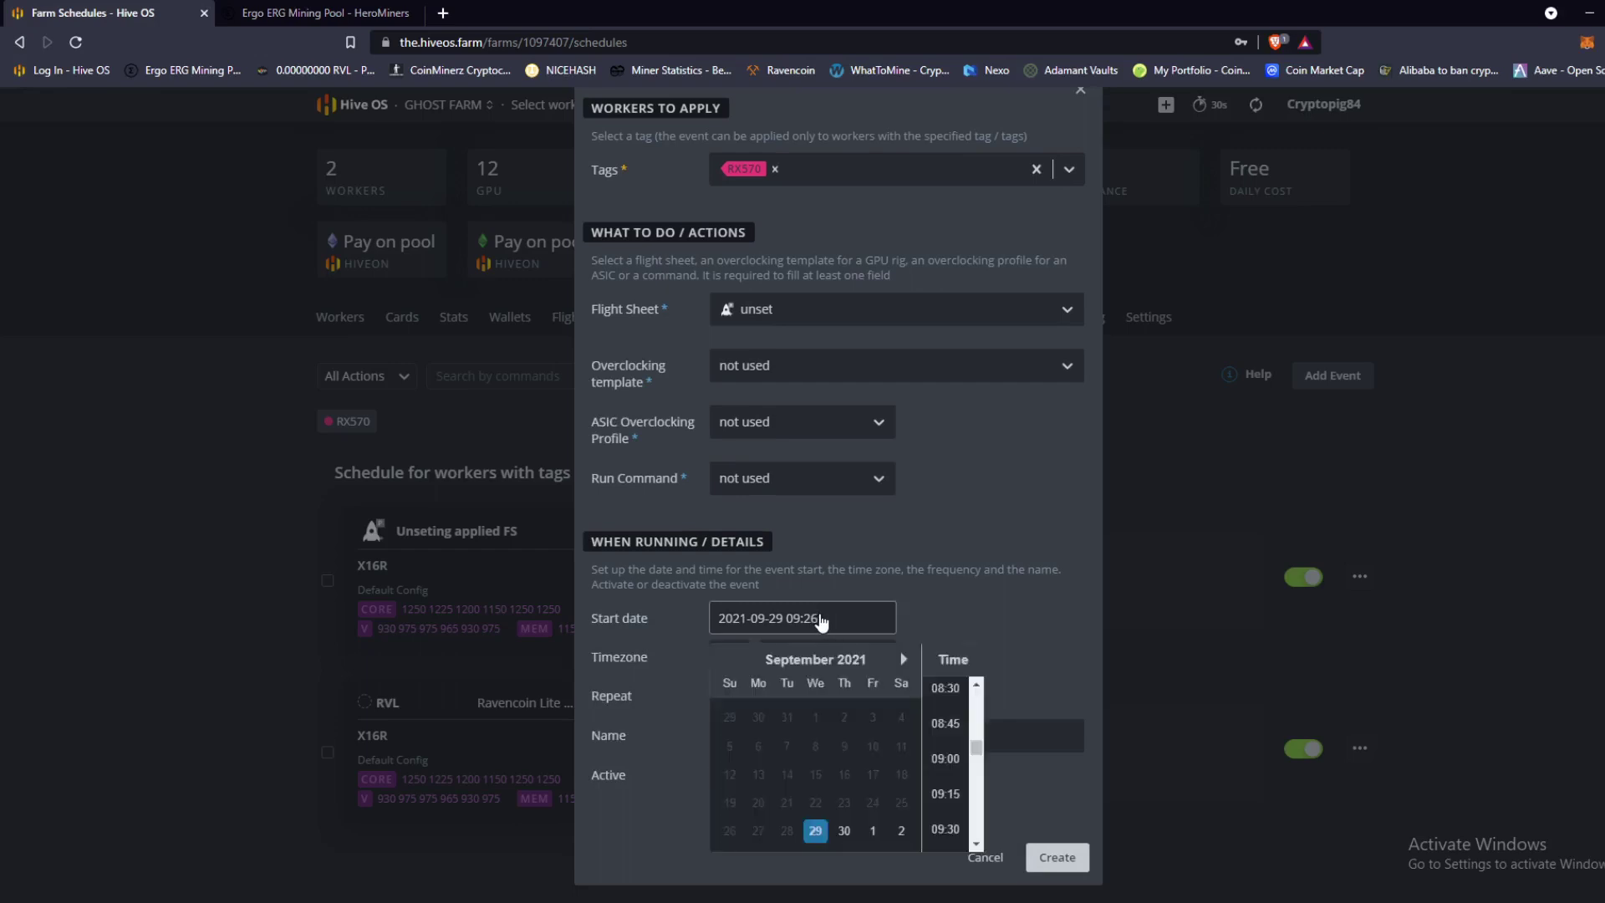
left_click_drag(828, 616, 794, 618)
type("8:00")
left_click(859, 696)
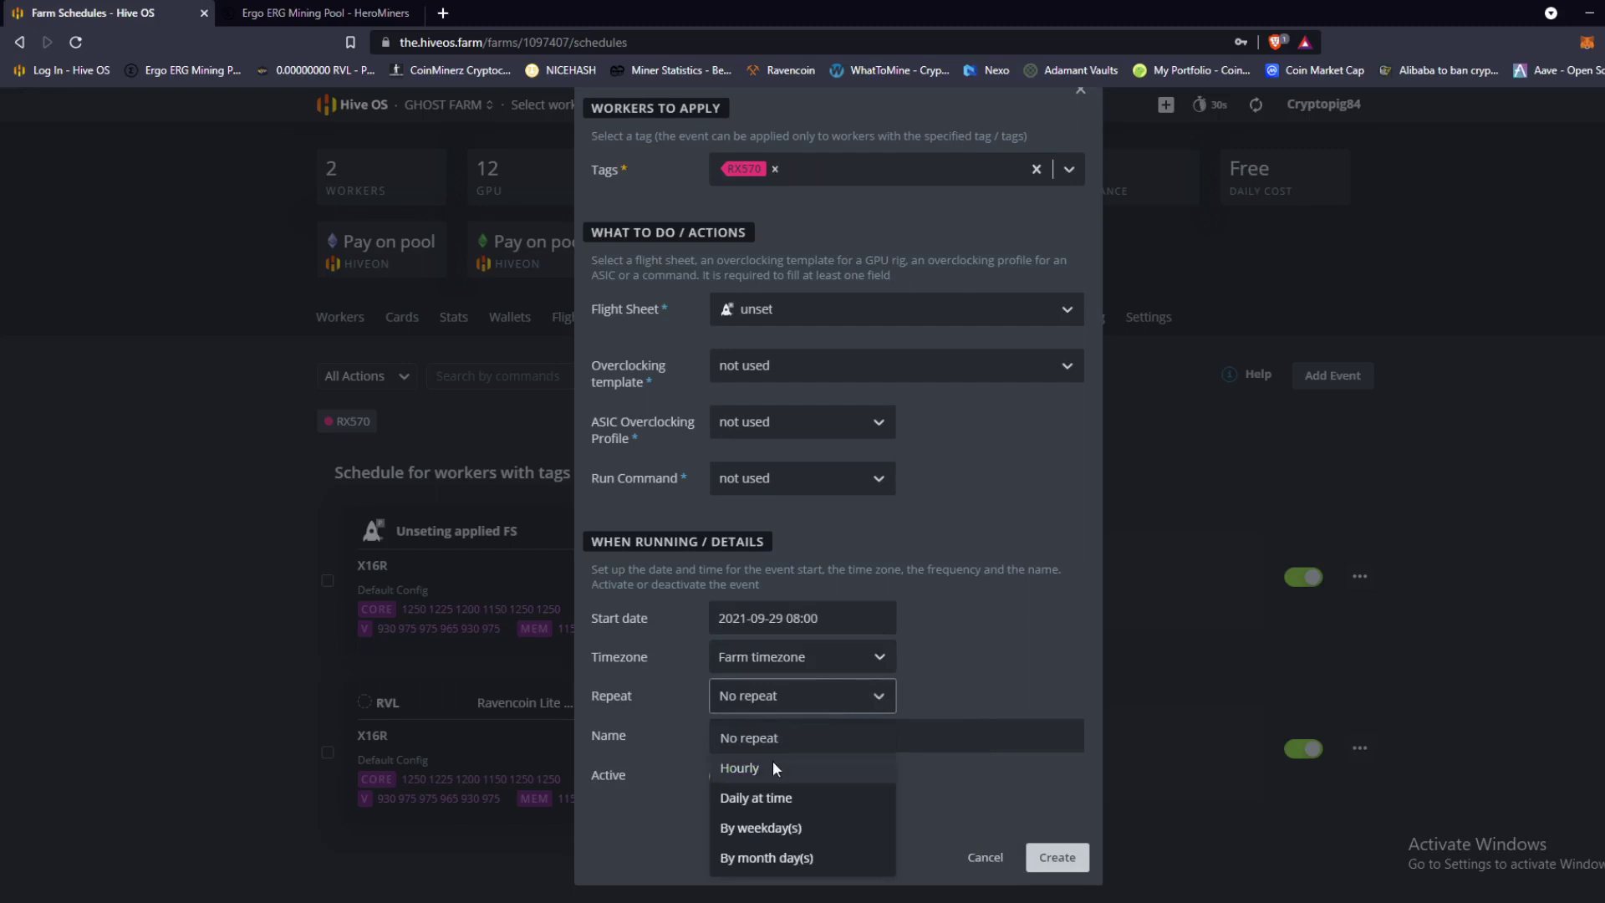
left_click(771, 796)
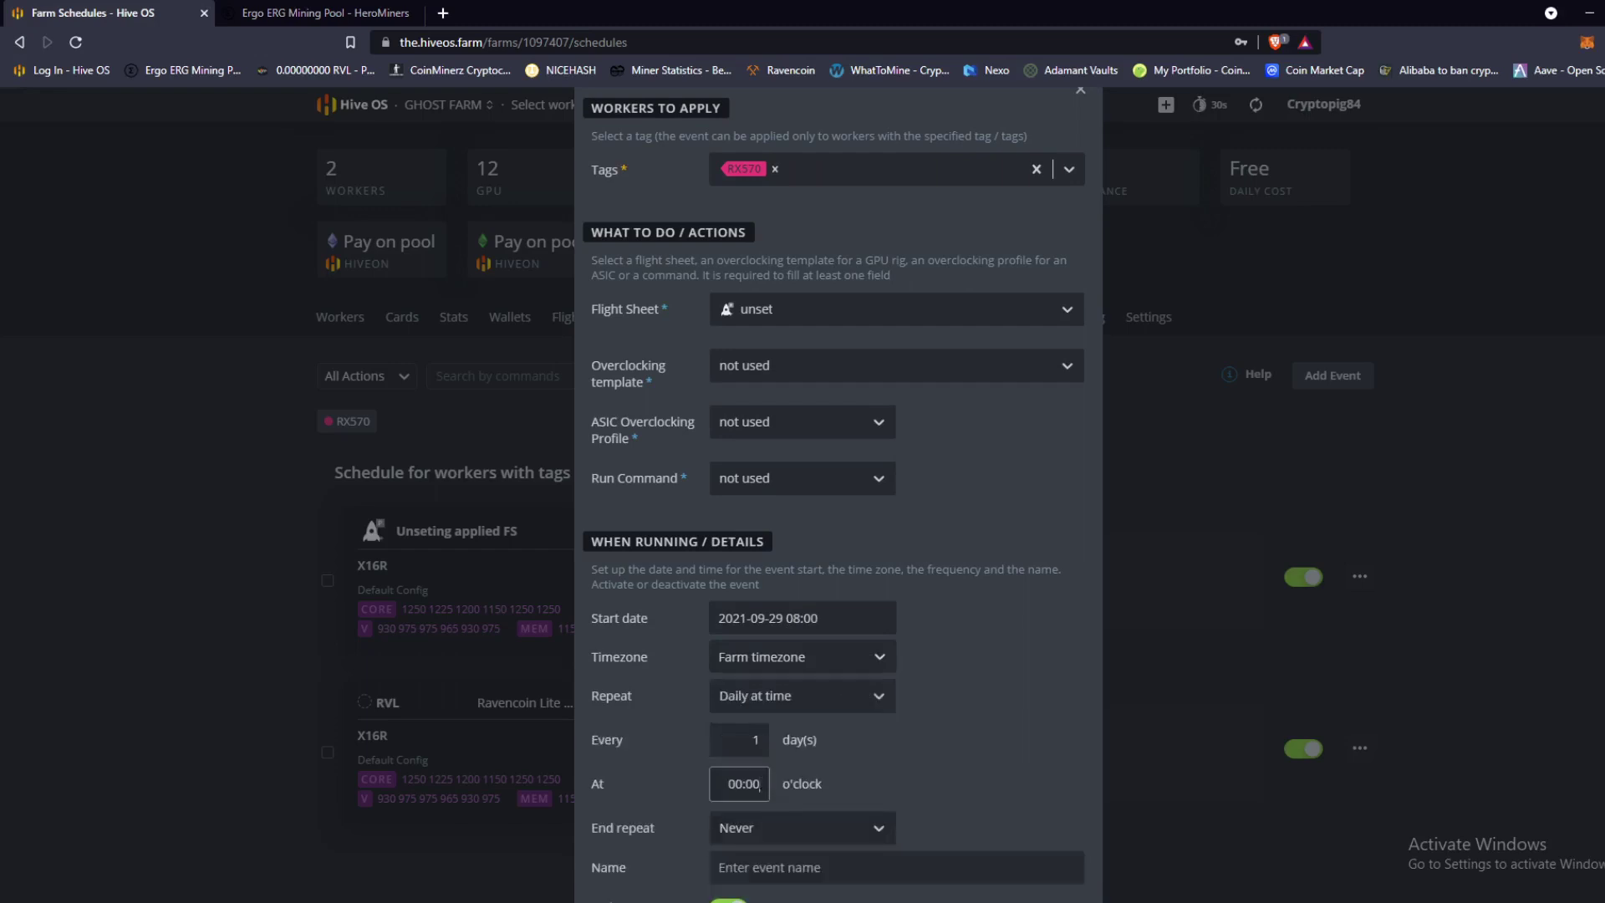
left_click_drag(760, 783, 734, 782)
left_click(737, 782)
type("8")
scroll(773, 822, "down", 3)
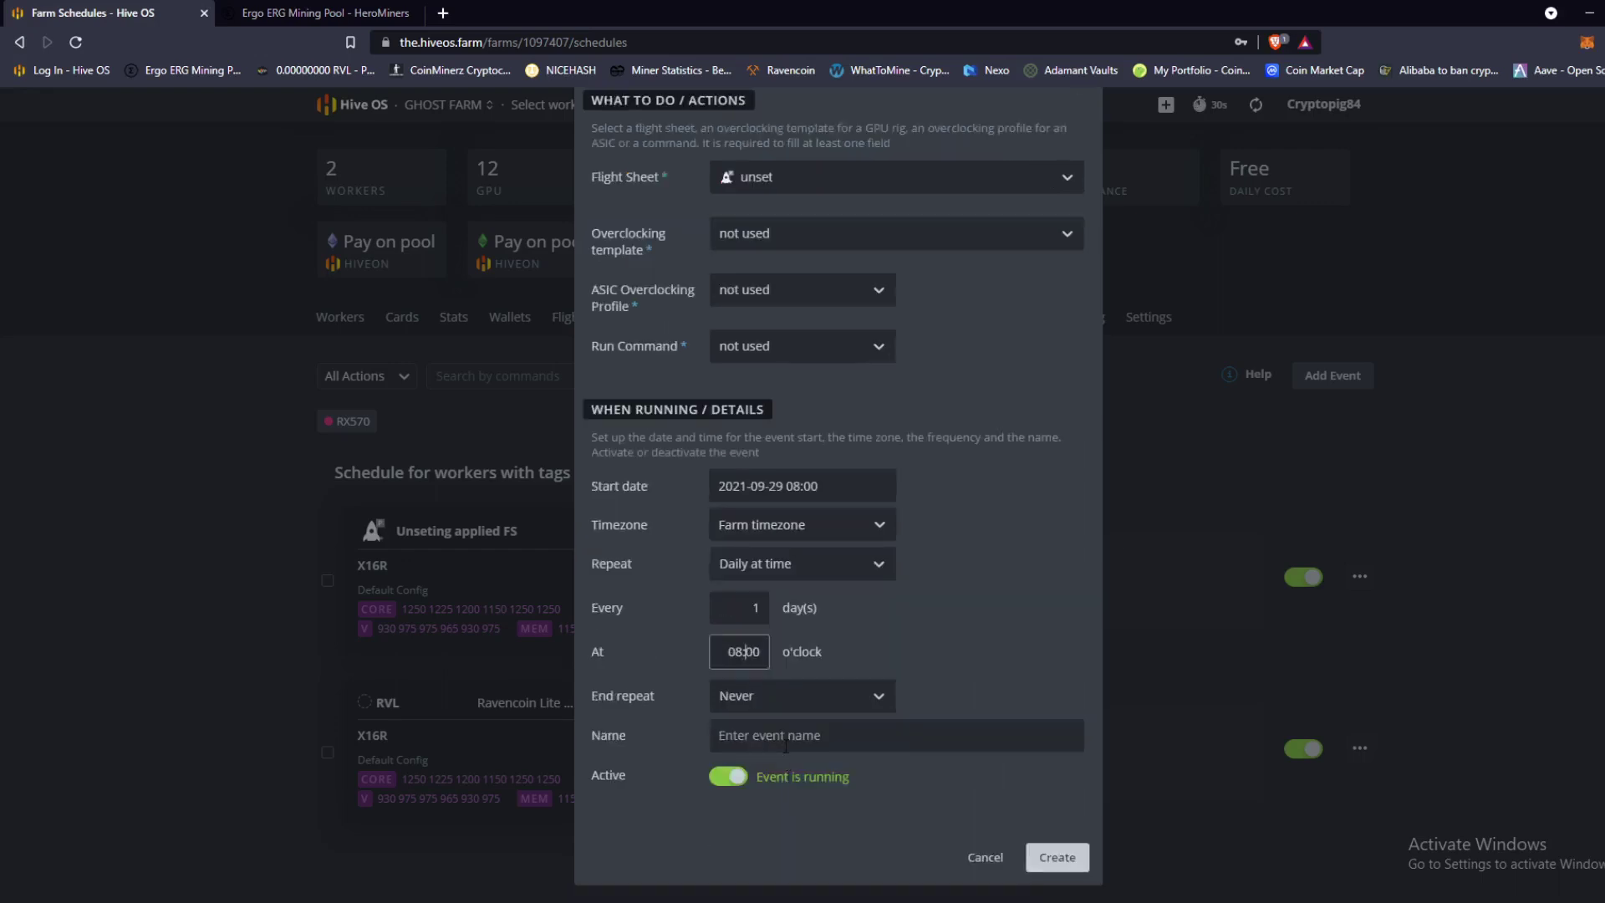
left_click(853, 735)
type("Unset RVL Flight Sheet")
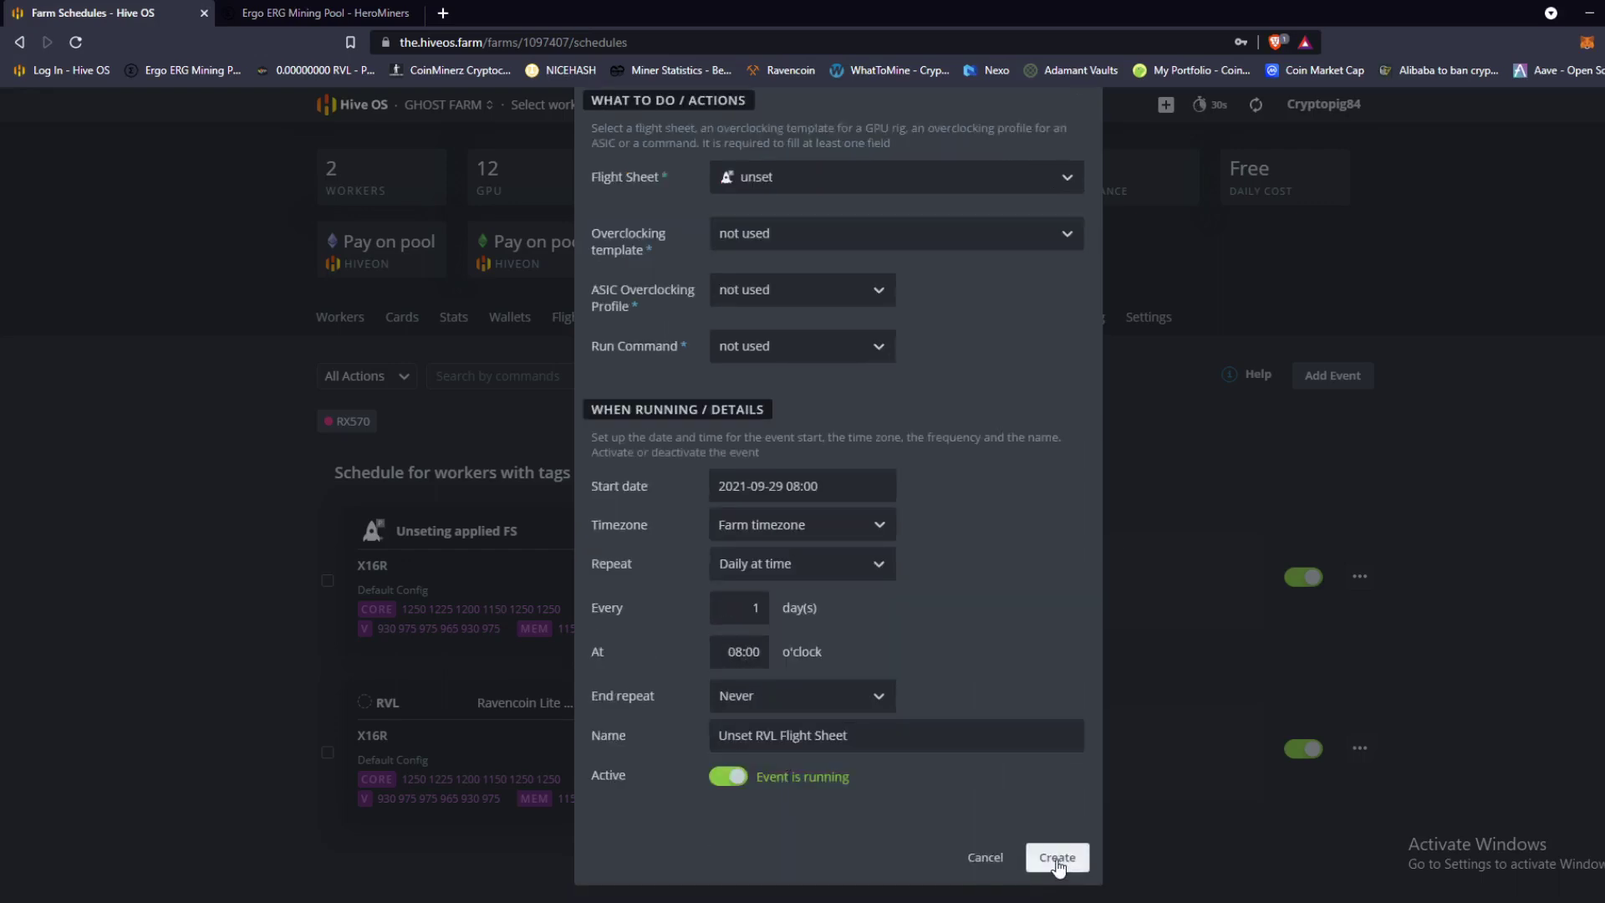
left_click(1057, 858)
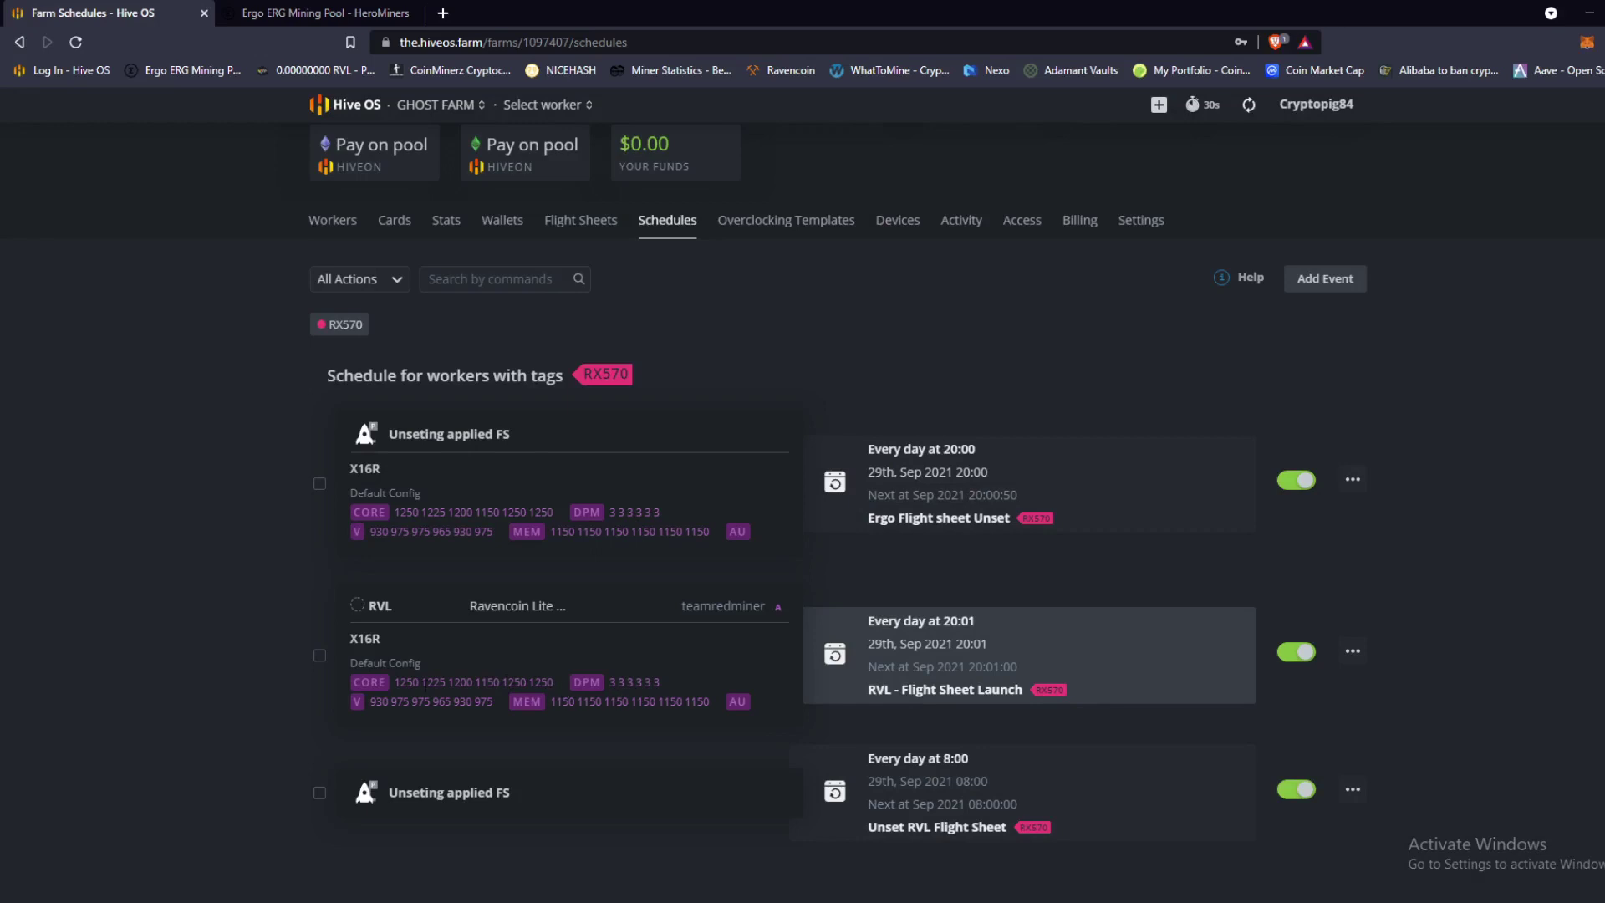
scroll(1028, 652, "up", 1)
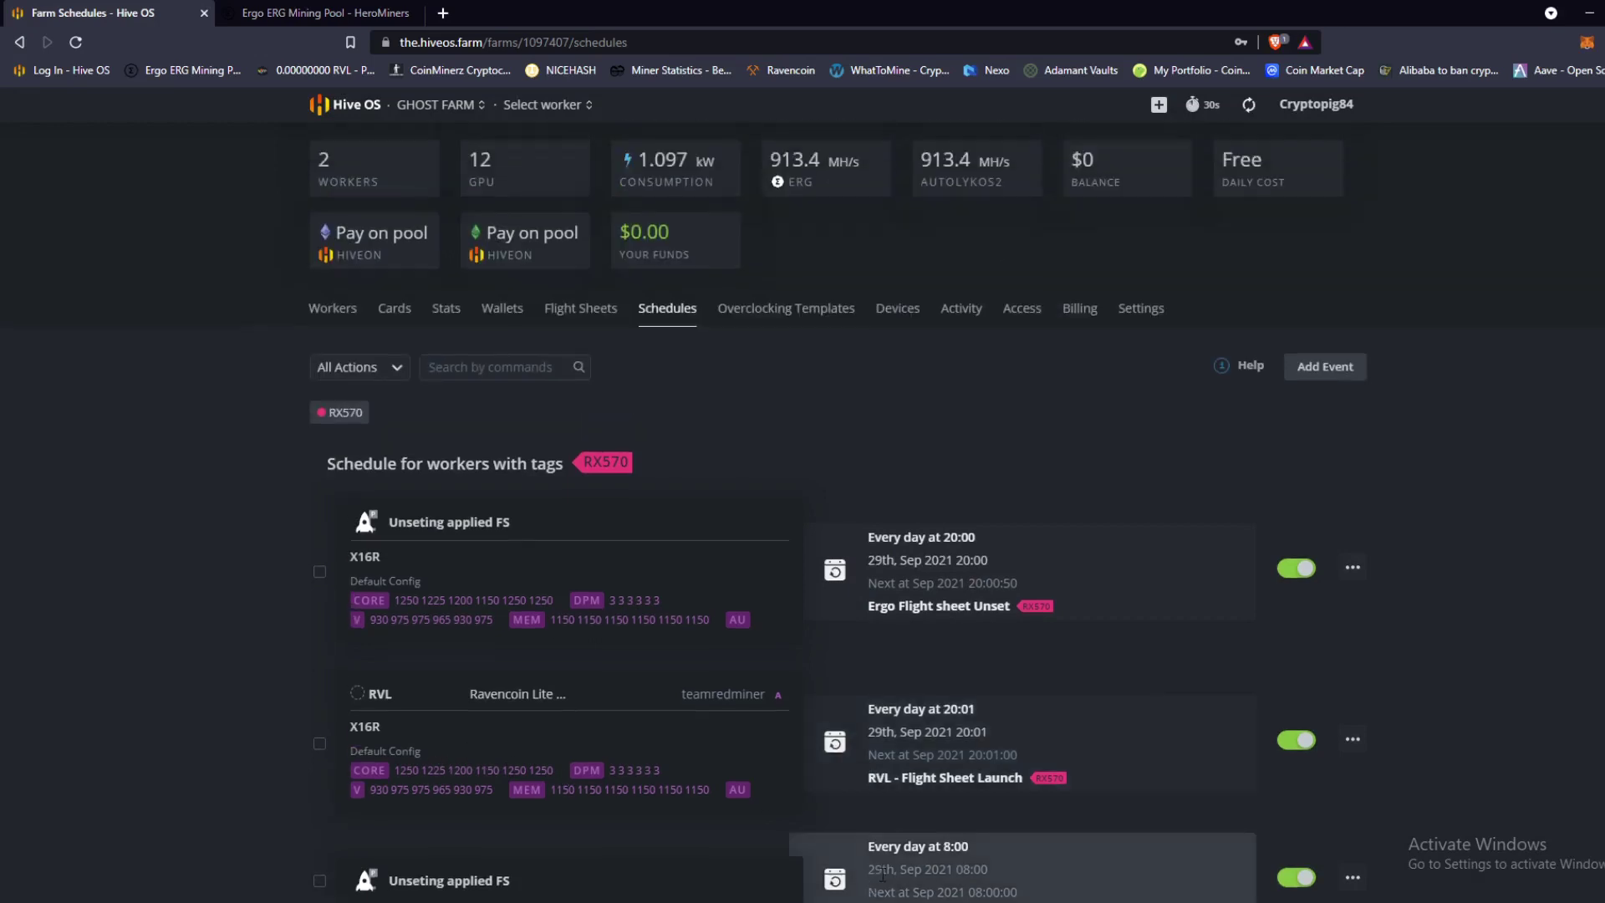
scroll(1028, 703, "down", 1)
left_click(1324, 279)
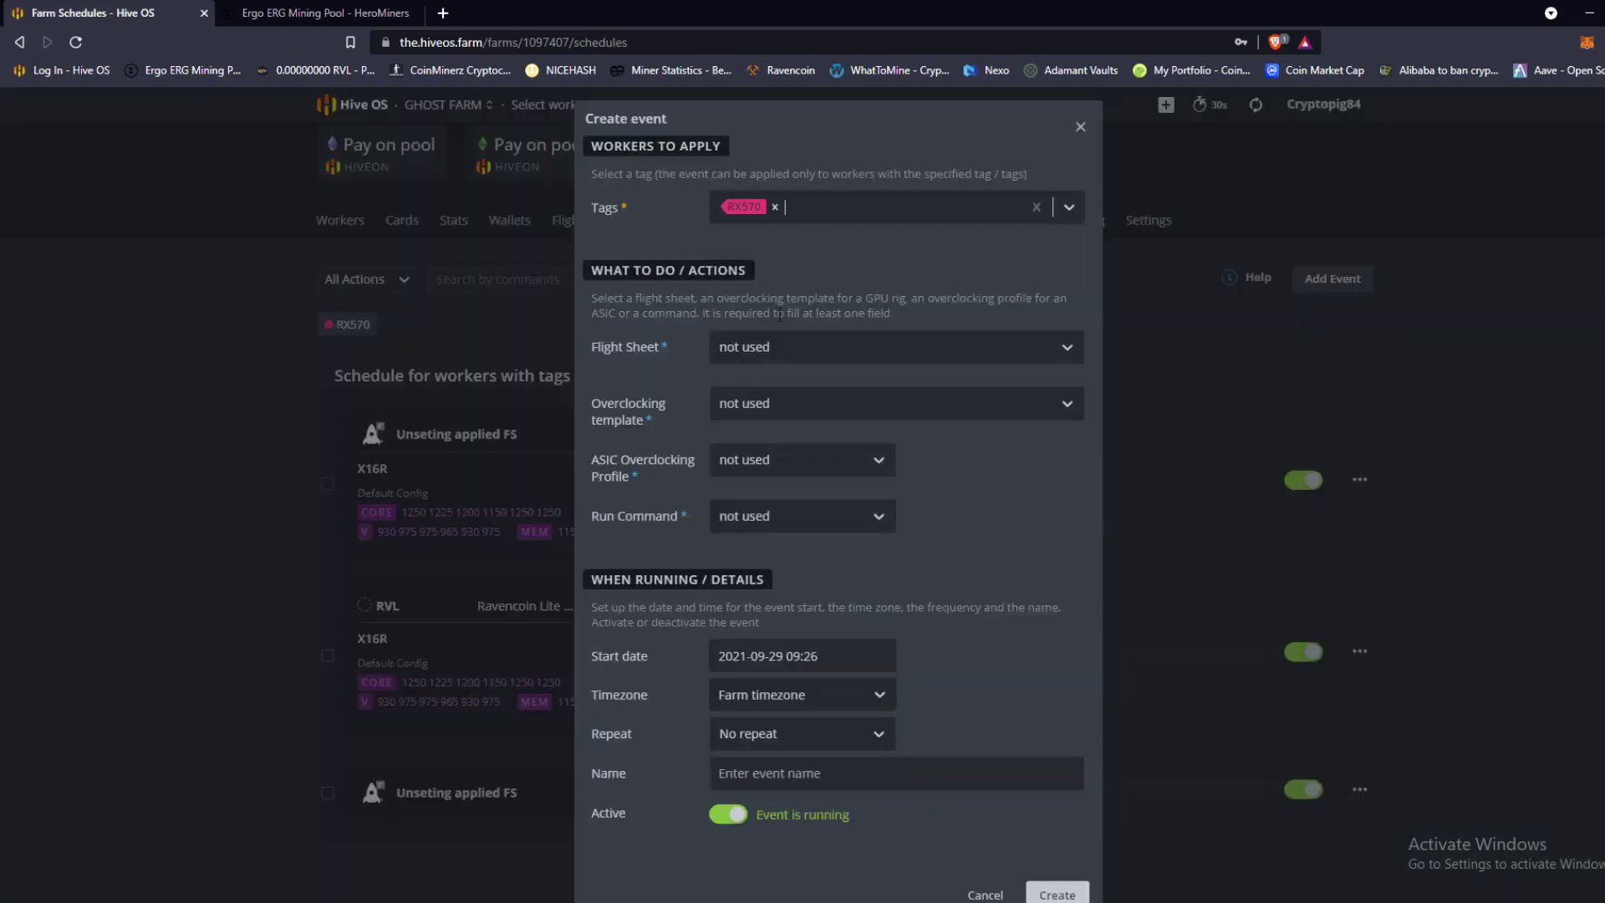
Choose the ERG-Yoroi flight sheet with the Ergo Mining template in replace mode.
left_click(749, 346)
left_click(814, 468)
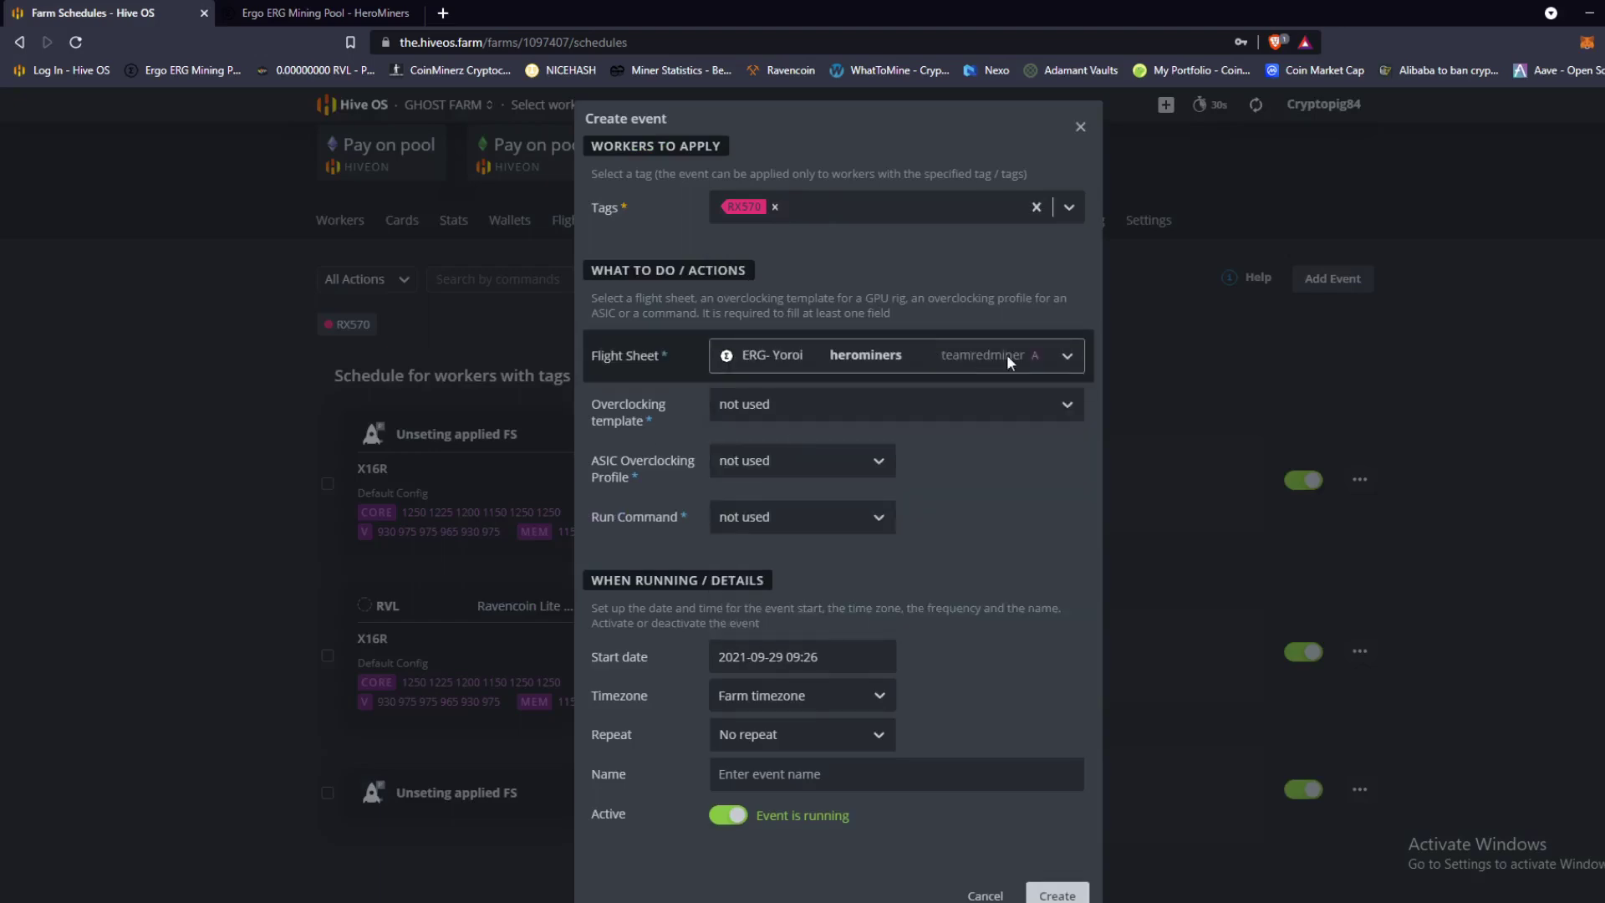
left_click(786, 411)
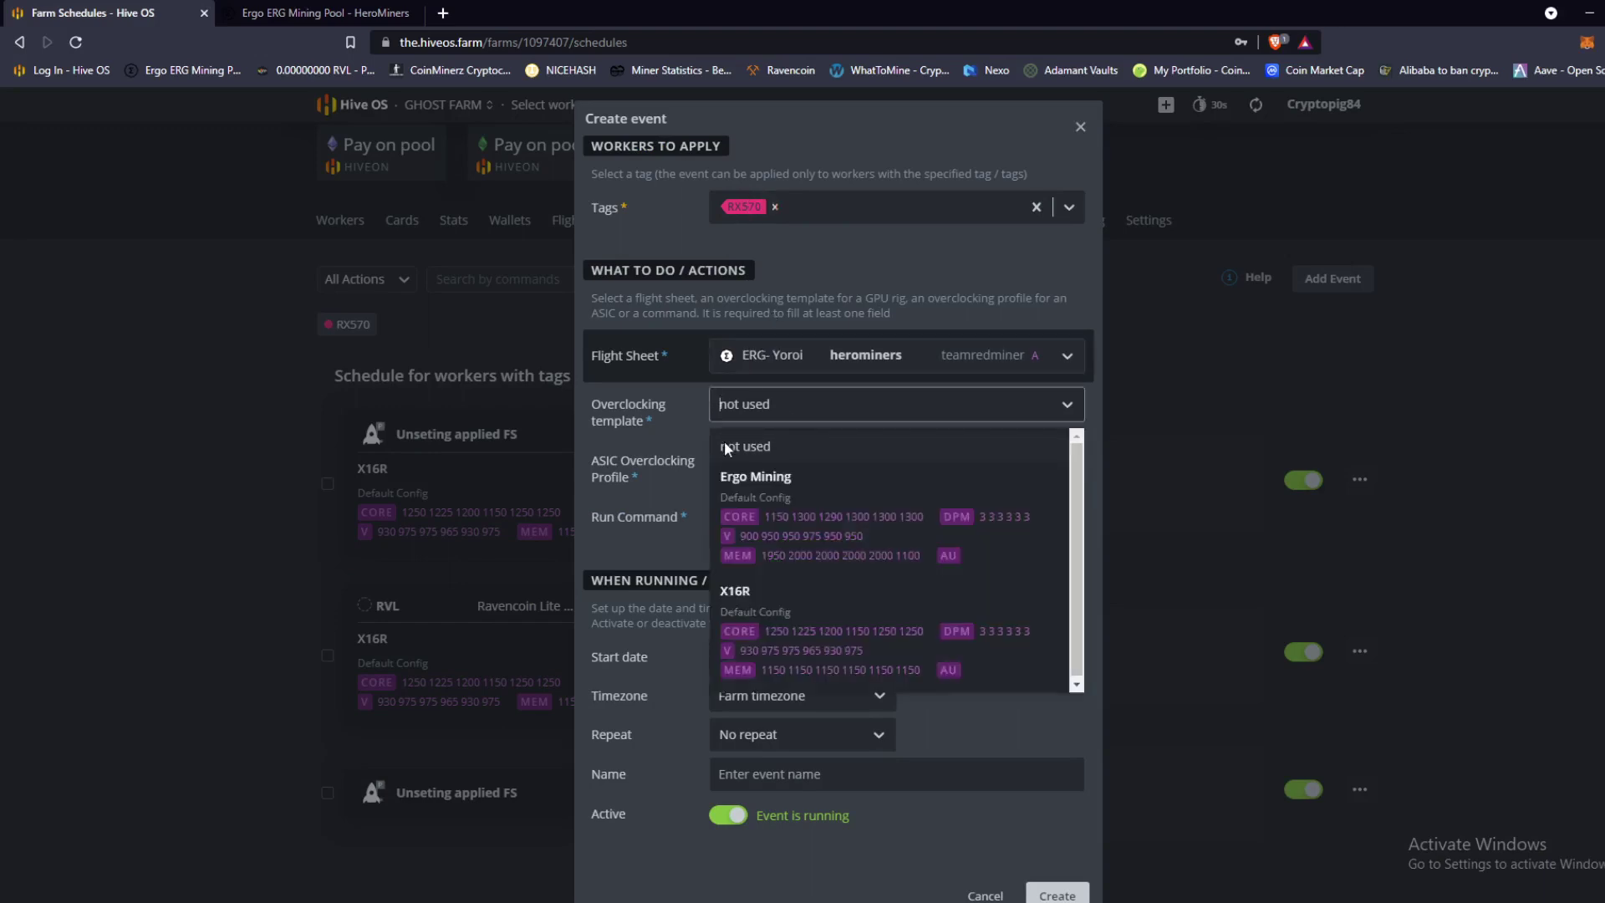
left_click(750, 515)
left_click(771, 467)
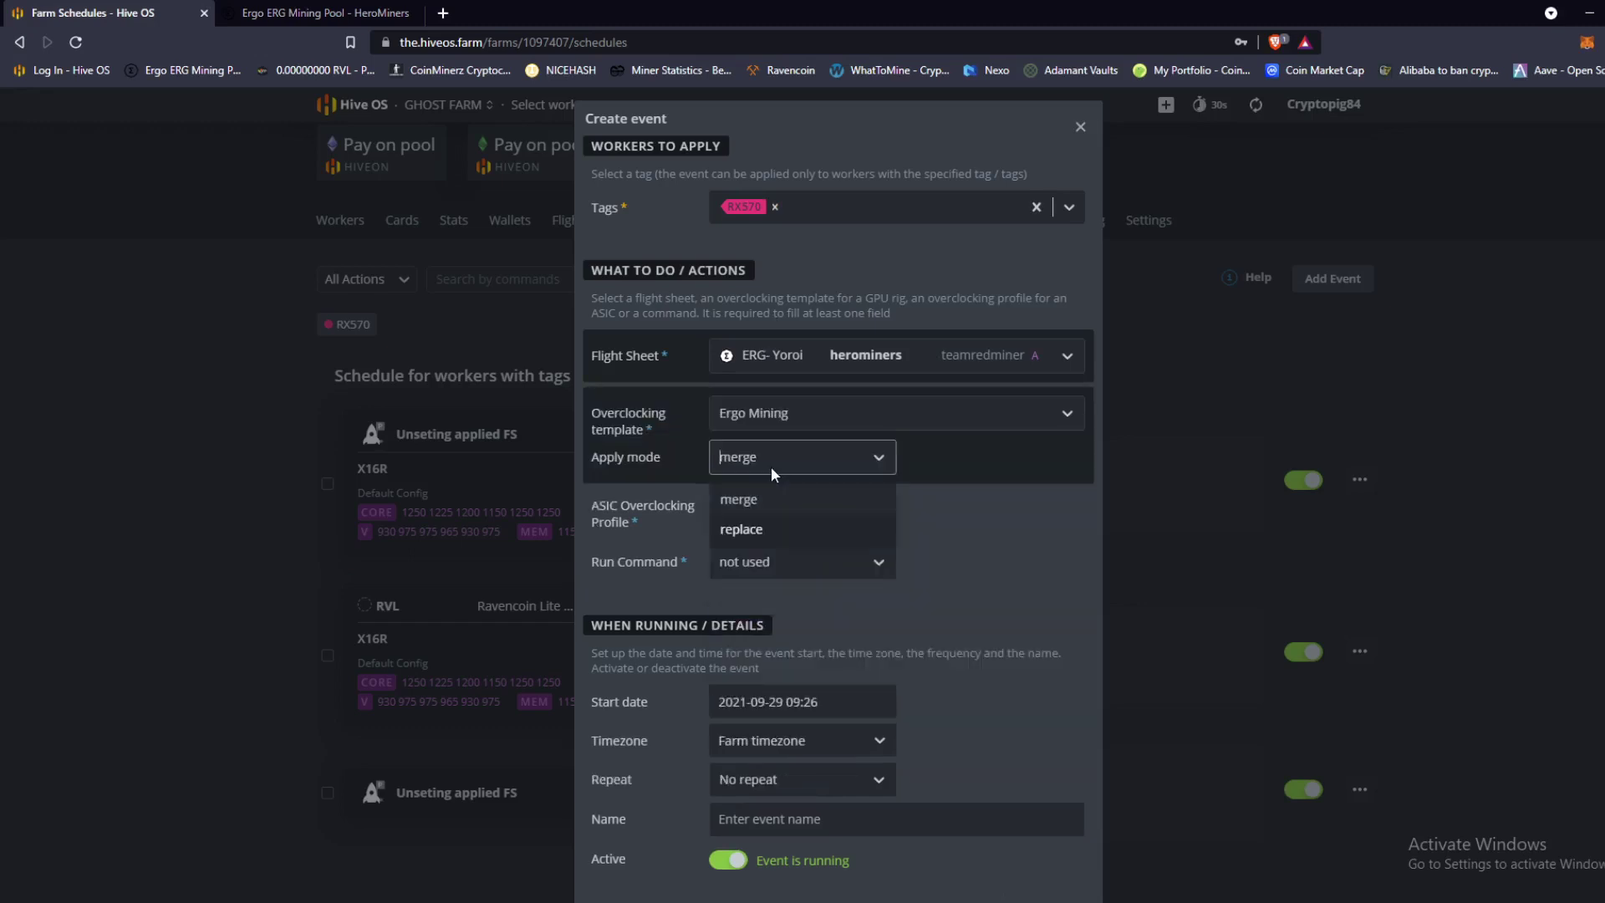
left_click(745, 526)
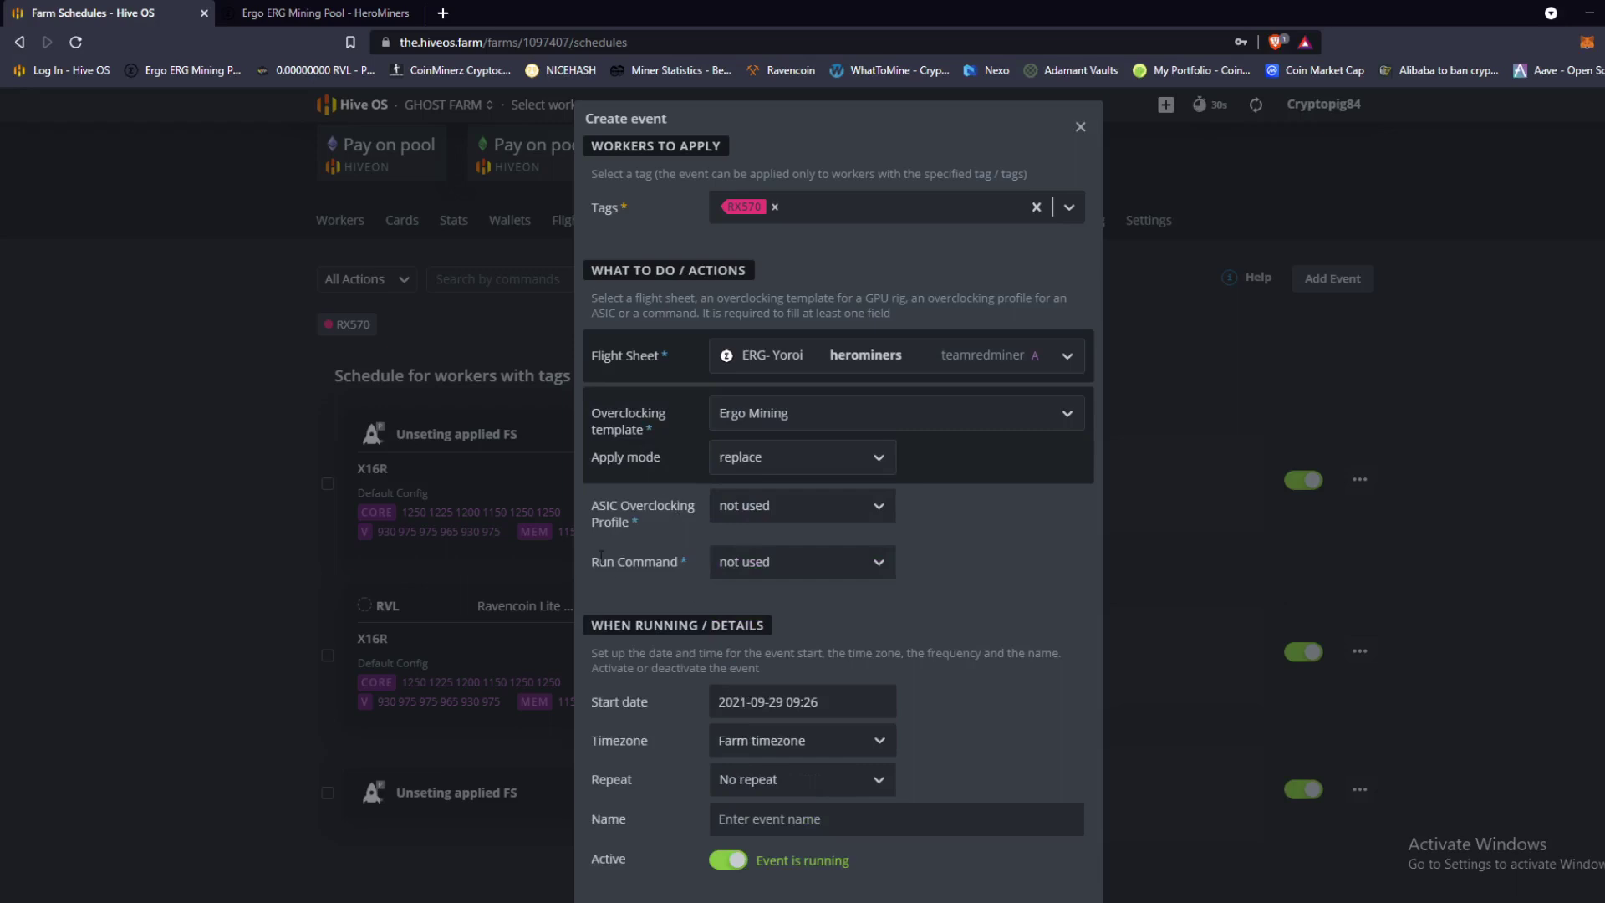
scroll(639, 602, "down", 1)
Set start 08:01 repeating daily, name it 'Launch Ergo Flight Sheet', and create it.
left_click(820, 703)
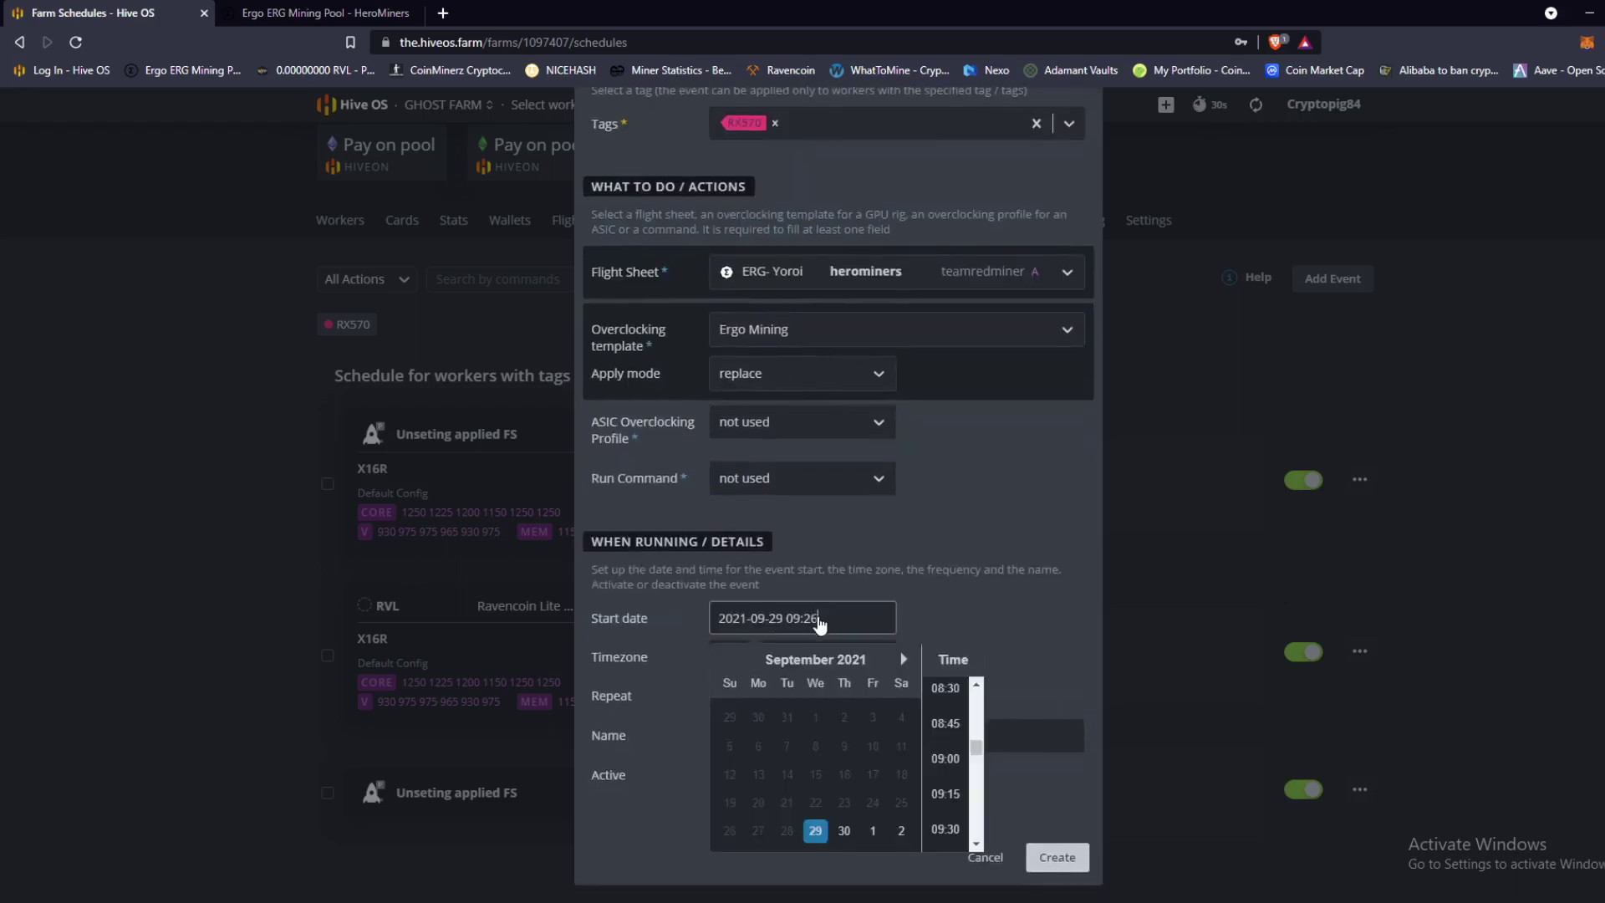
left_click_drag(819, 619, 793, 620)
key("BackSpace")
type("08:01")
left_click(962, 614)
left_click(879, 695)
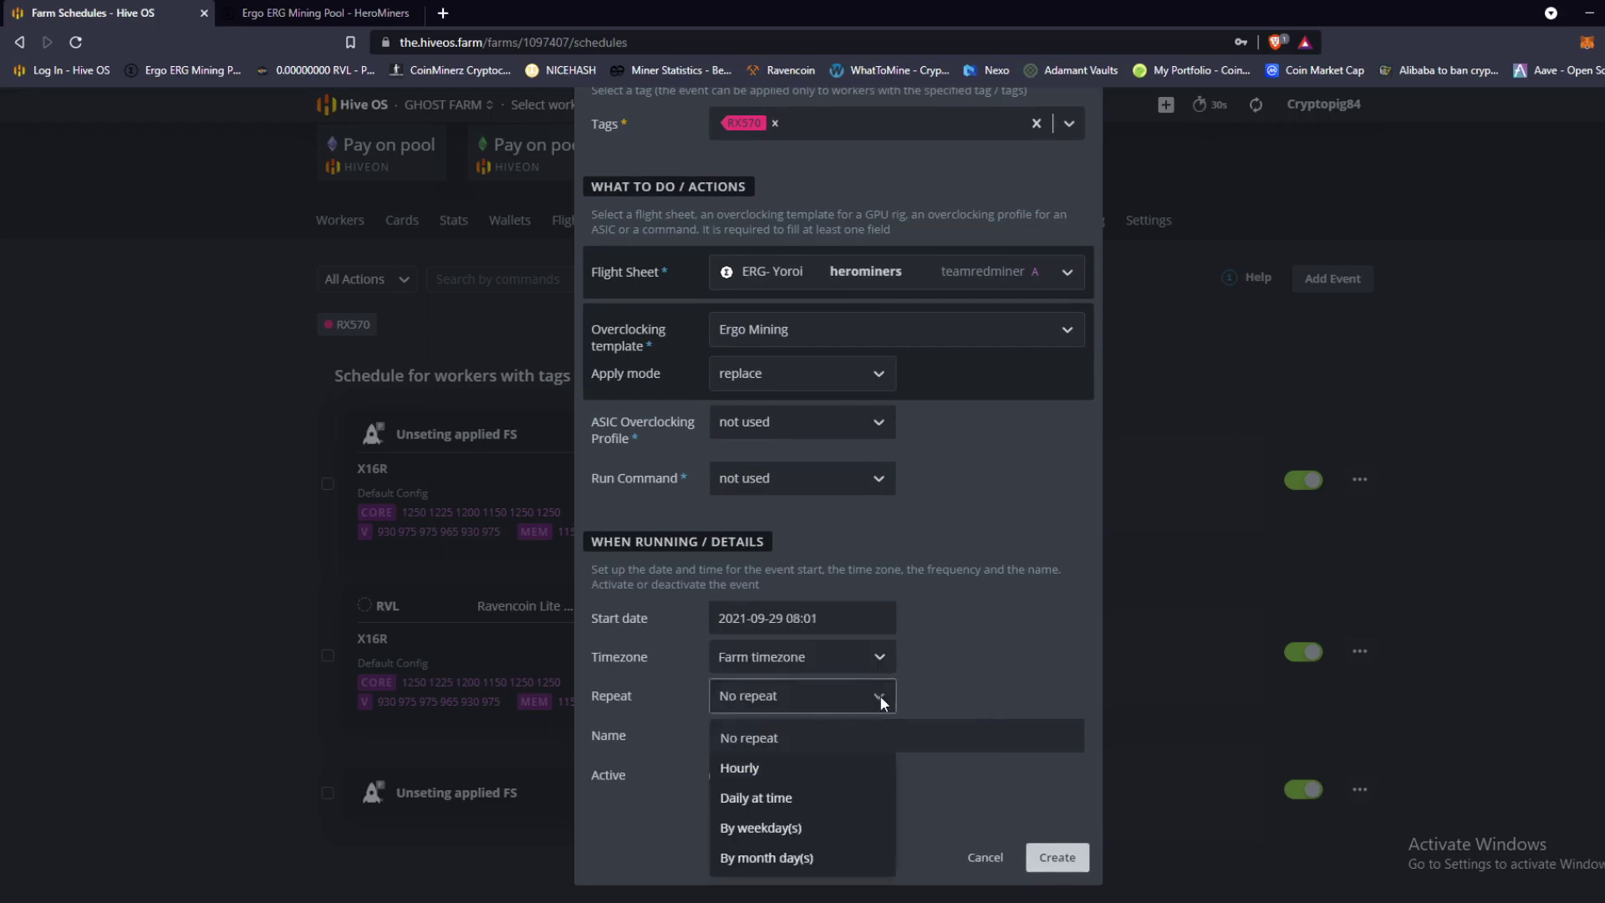
left_click(778, 795)
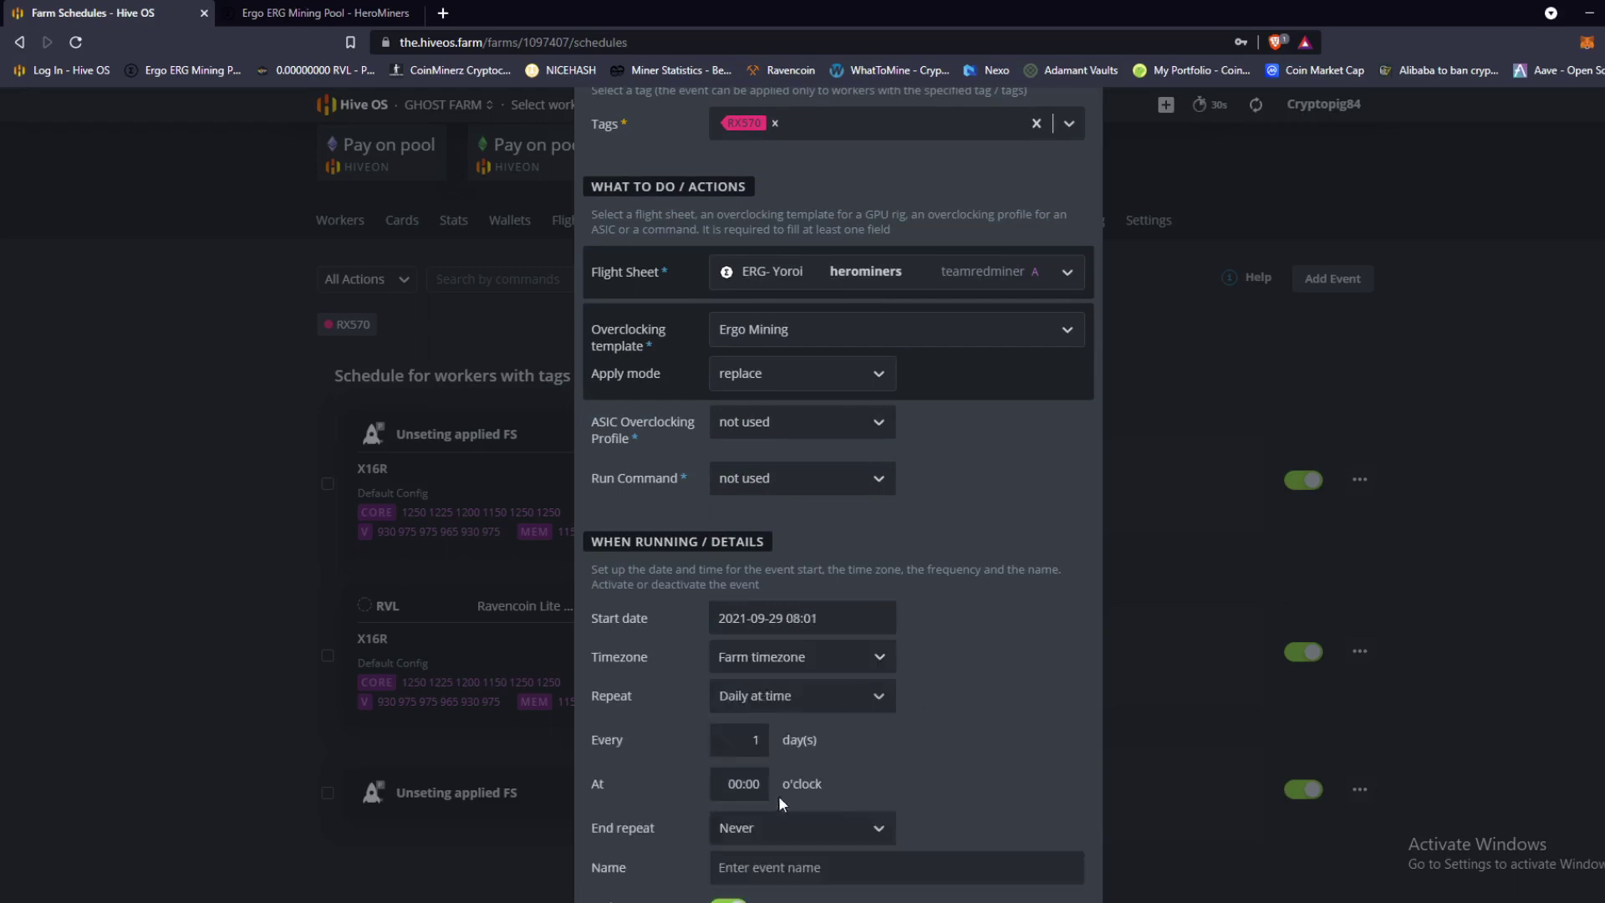
type("08:01")
scroll(778, 795, "down", 3)
left_click(821, 735)
type("La")
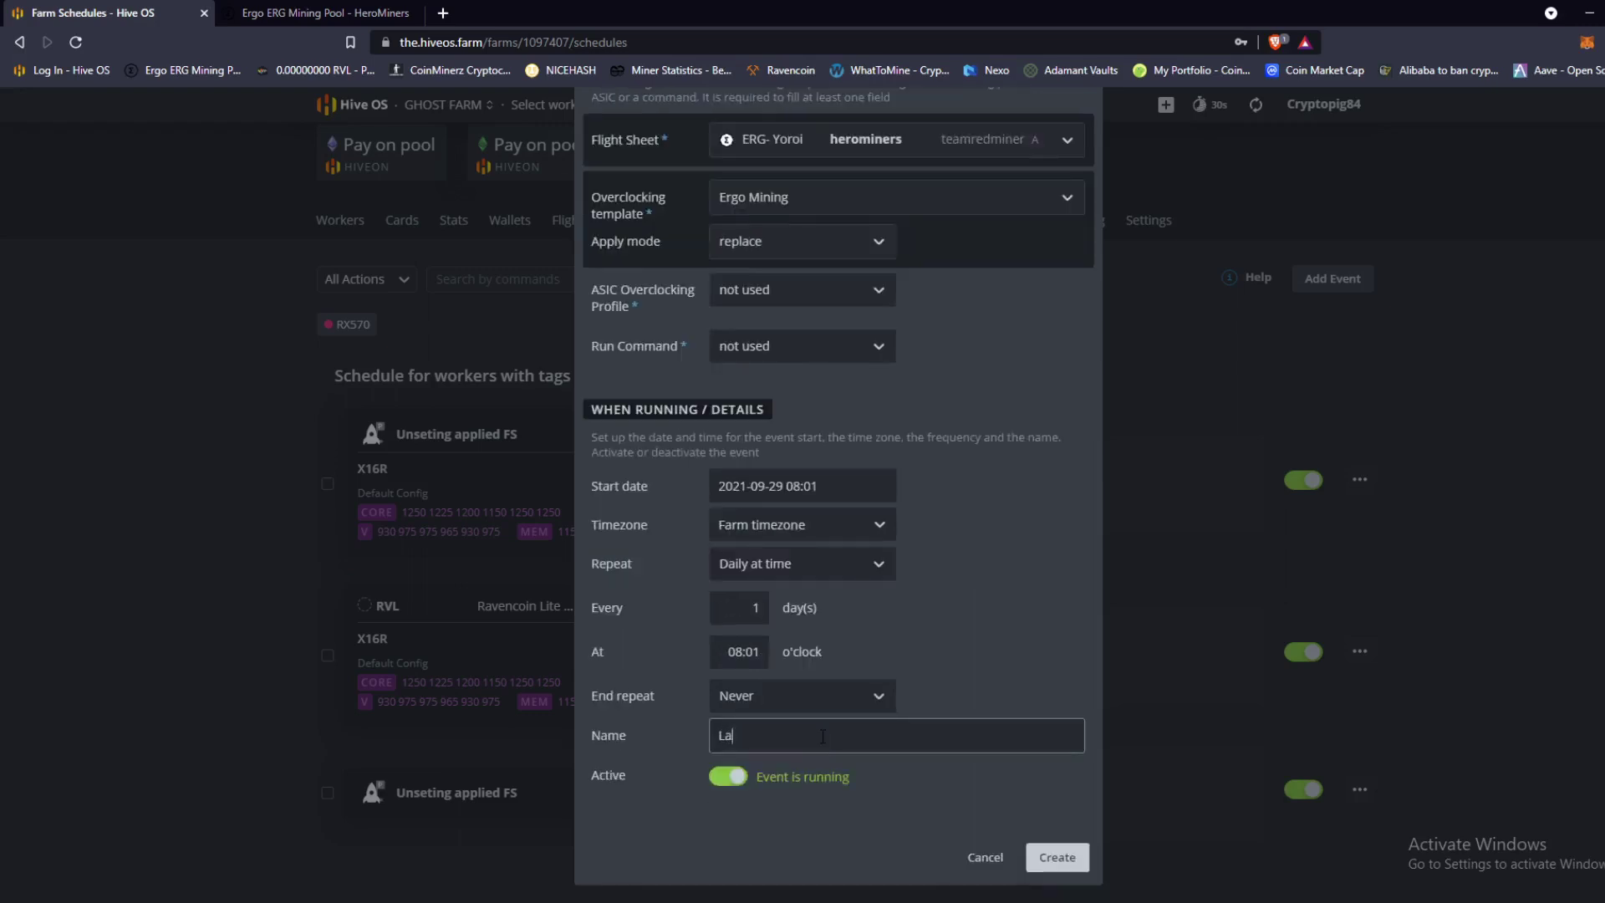
type("unch Erg")
type("o Flight ")
type("Sheet")
left_click(1058, 857)
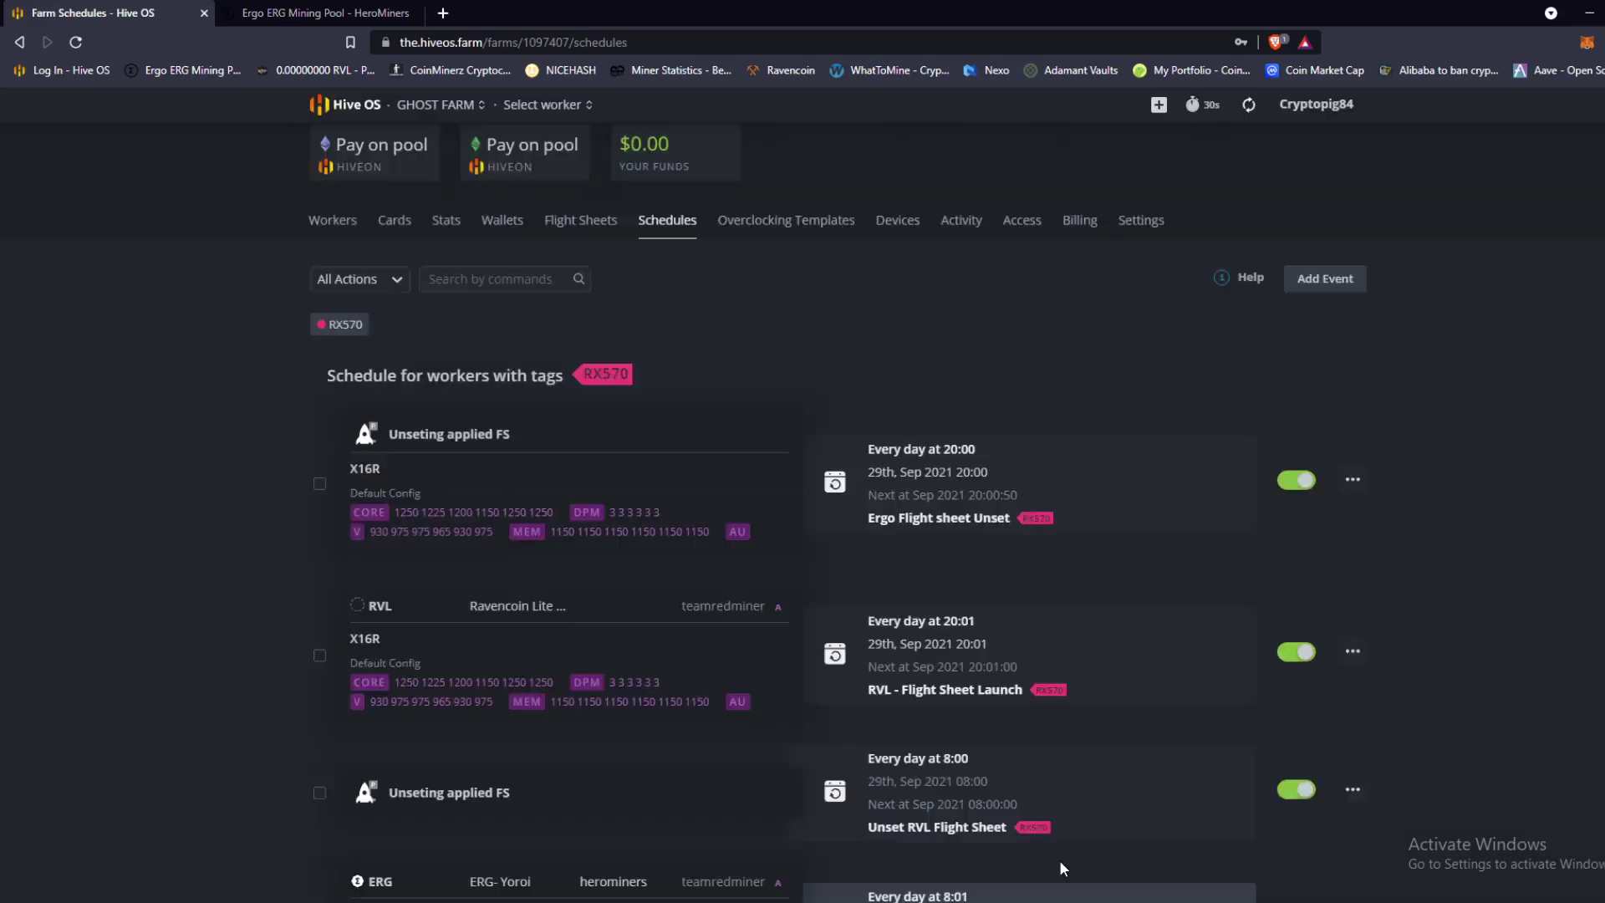
scroll(1060, 860, "down", 2)
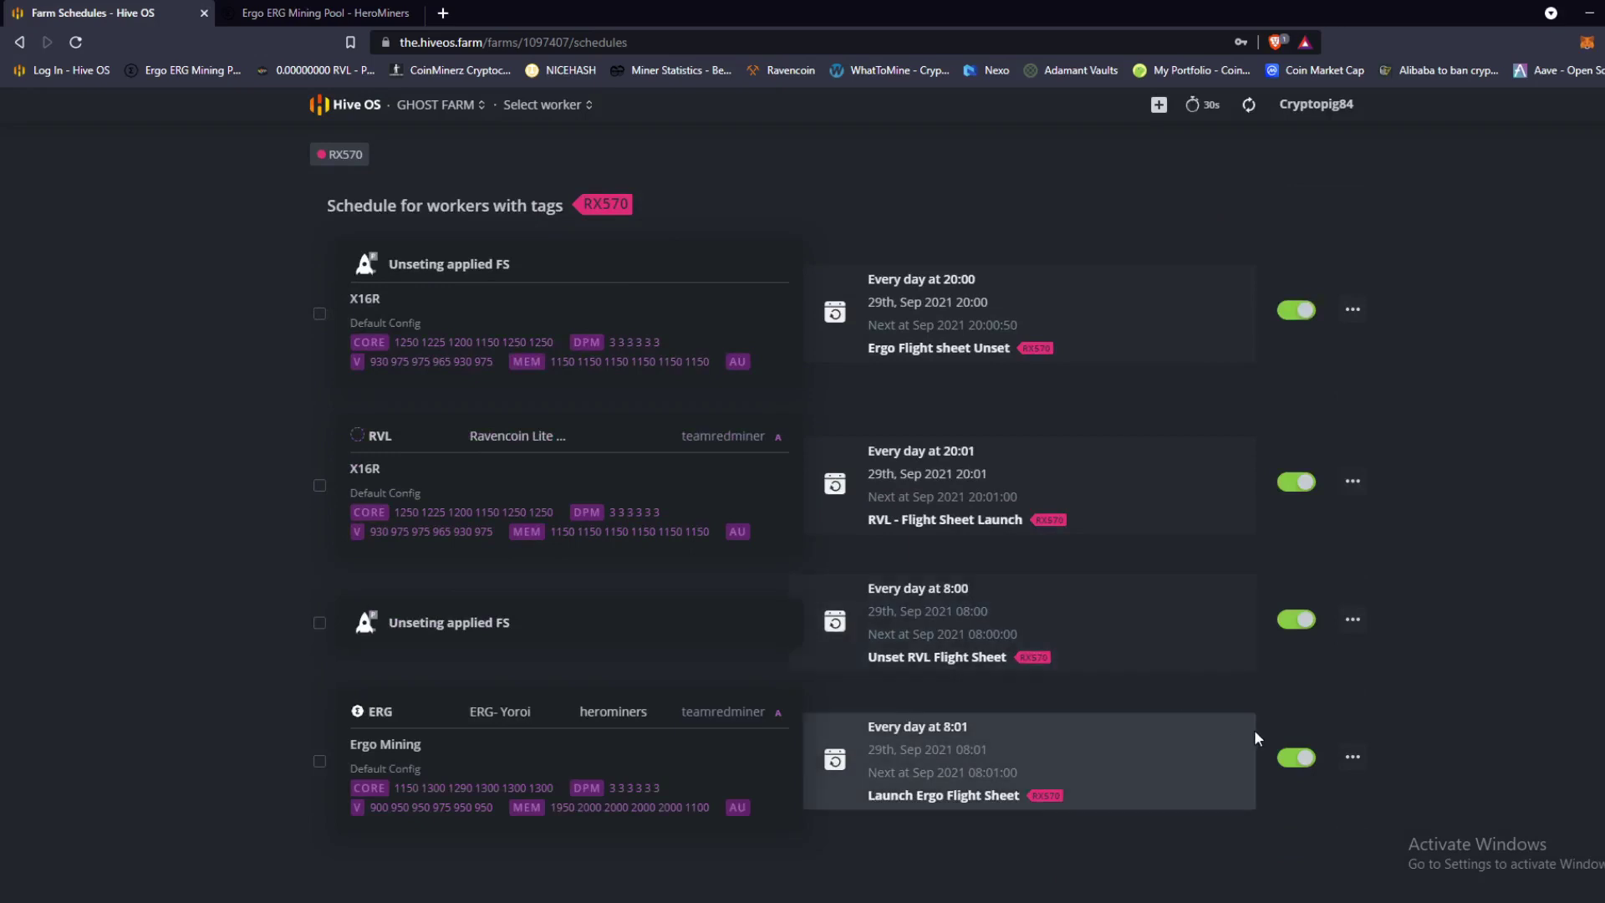